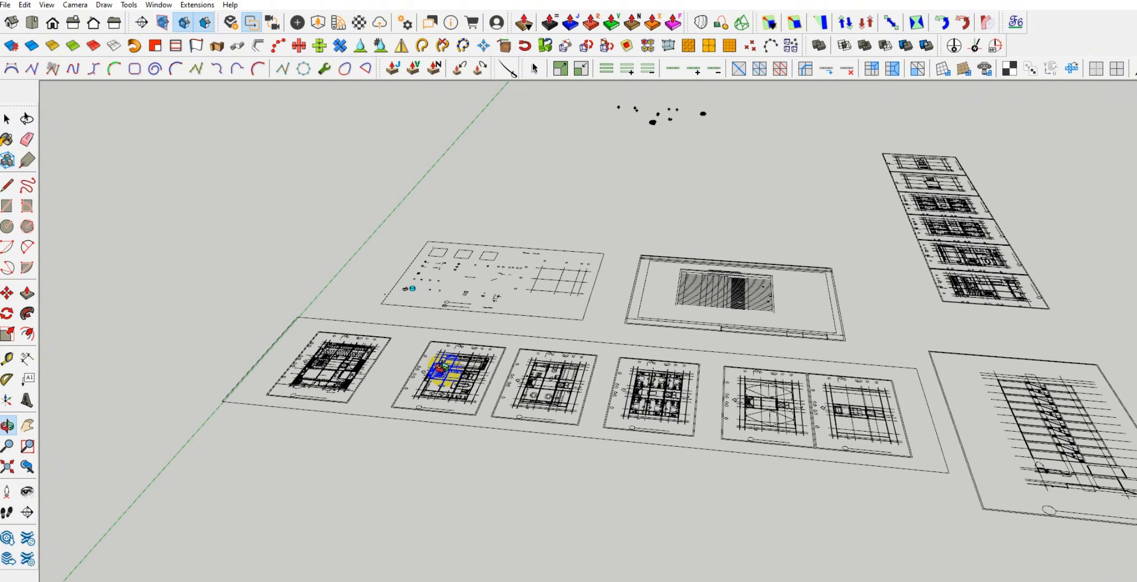
# Examine the imported floor plans, closing in on the circular stair in the first plan and its surroundings
pyautogui.scroll(3, 357, 460)
pyautogui.scroll(3, 358, 459)
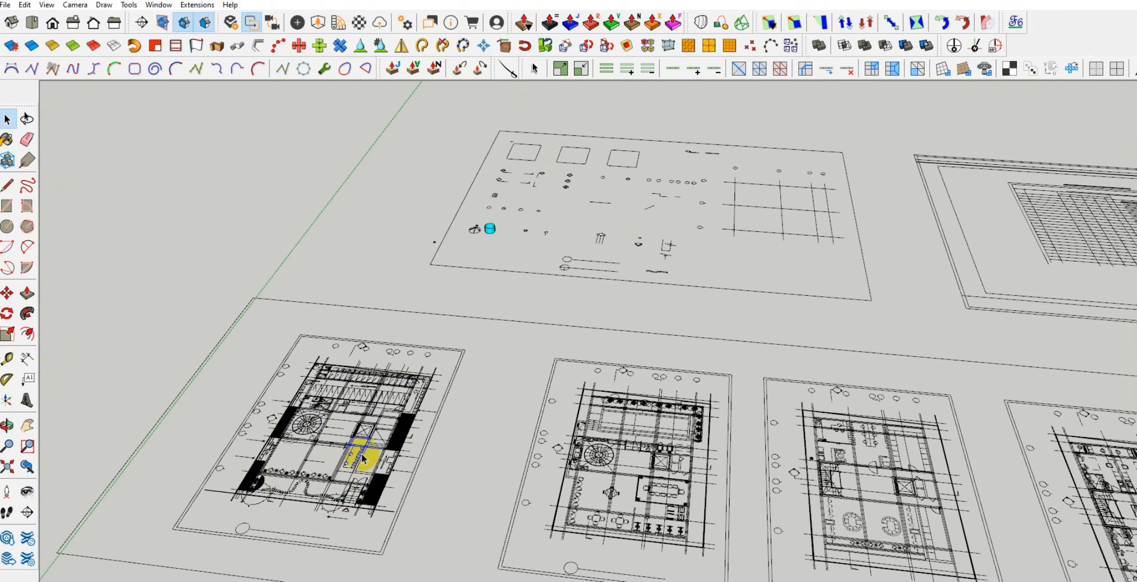
pyautogui.keyDown('shift'); pyautogui.moveTo(366, 458); pyautogui.dragTo(395, 403, button='middle'); pyautogui.keyUp('shift')
pyautogui.scroll(5, 291, 359)
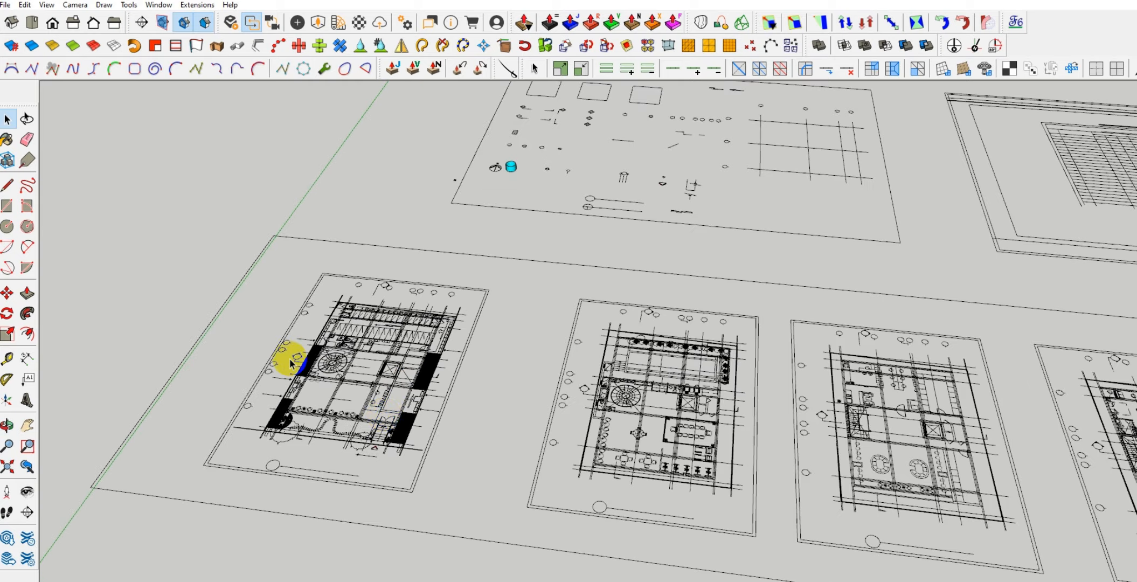
pyautogui.keyDown('shift'); pyautogui.moveTo(302, 354); pyautogui.dragTo(371, 414, button='middle'); pyautogui.keyUp('shift')
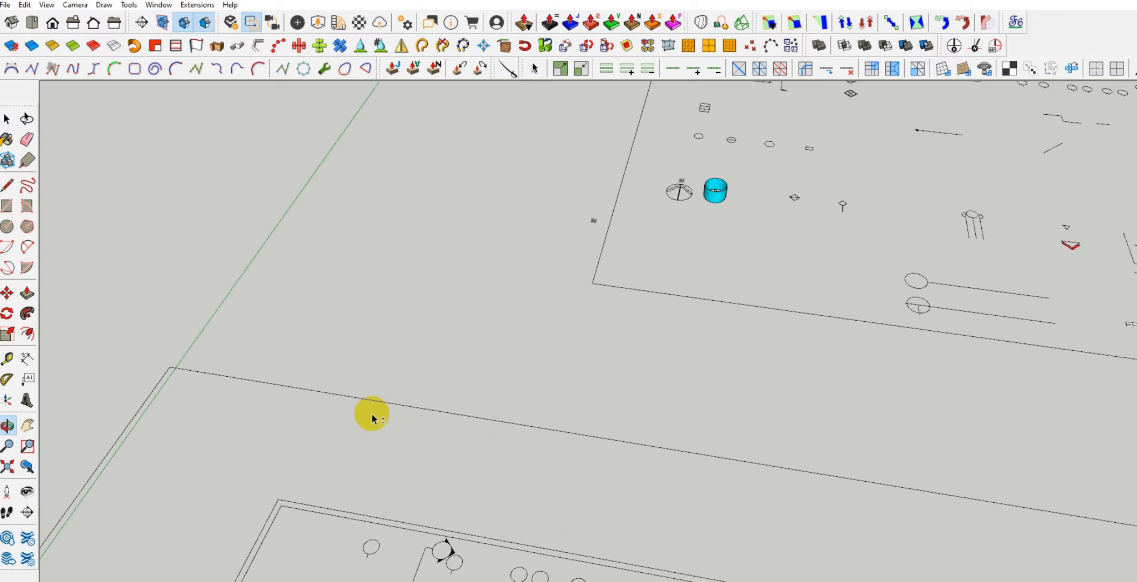
pyautogui.scroll(-2, 458, 326)
pyautogui.keyDown('shift'); pyautogui.moveTo(432, 434); pyautogui.dragTo(482, 263, button='middle'); pyautogui.keyUp('shift')
pyautogui.scroll(5, 406, 439)
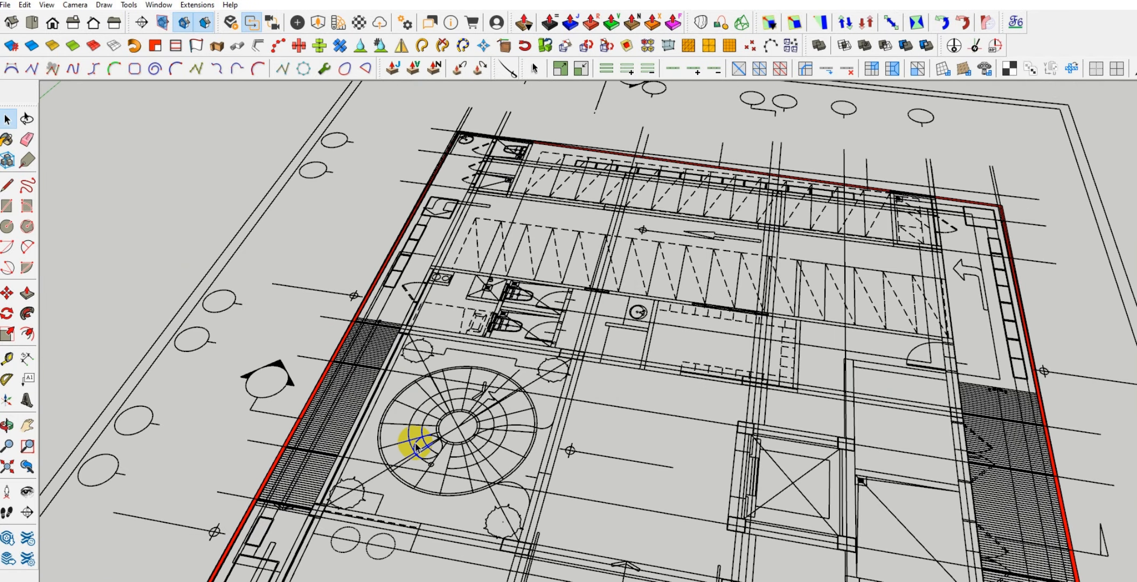
pyautogui.scroll(2, 438, 421)
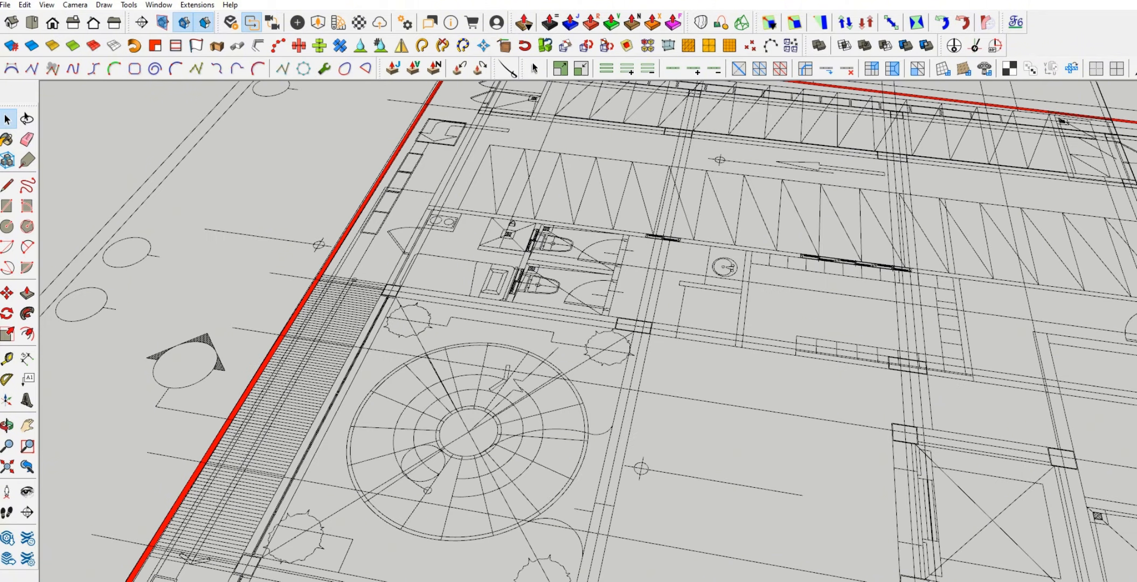
pyautogui.scroll(-4, 481, 443)
pyautogui.scroll(4, 535, 373)
pyautogui.scroll(-3, 614, 359)
pyautogui.scroll(-5, 546, 353)
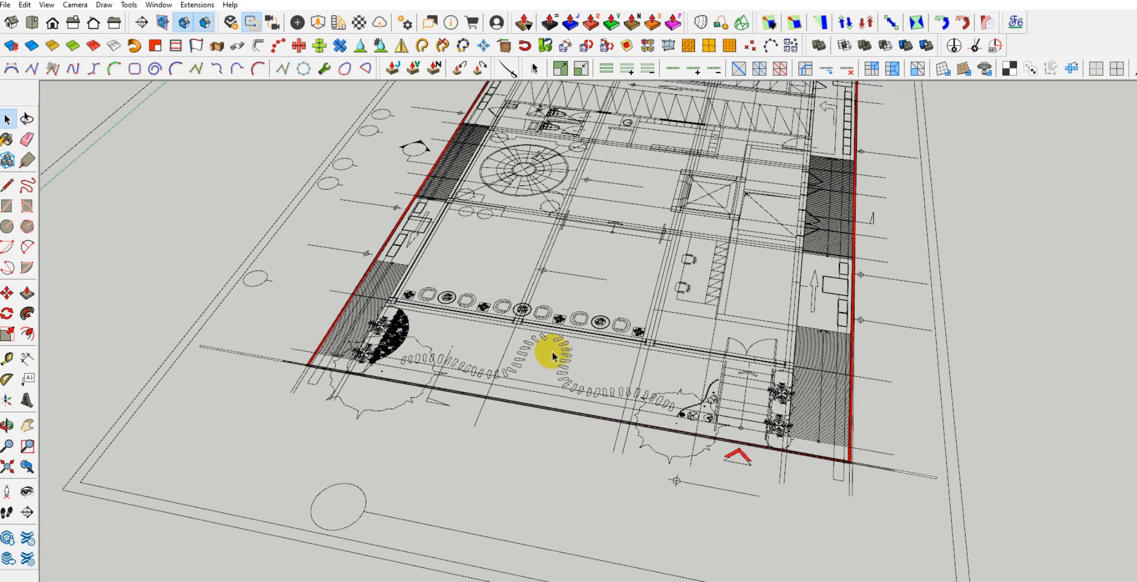
# Copy the circular stair drawing from the first floor plan and paste it onto the empty ground beside the plans
pyautogui.scroll(2, 413, 223)
pyautogui.scroll(2, 347, 393)
pyautogui.scroll(2, 381, 253)
pyautogui.scroll(1, 377, 255)
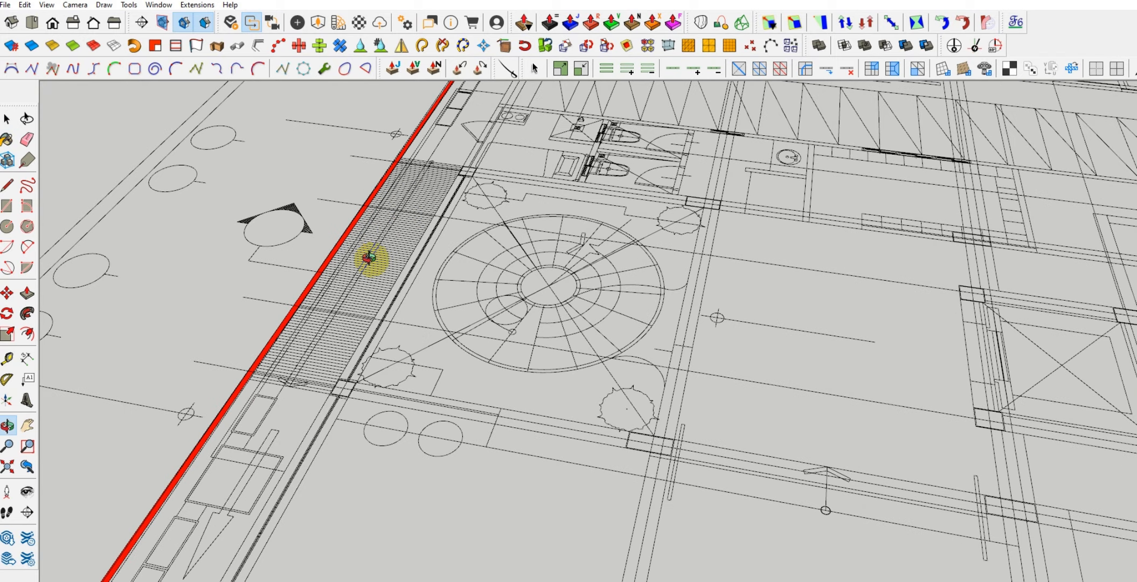
pyautogui.scroll(3, 535, 275)
pyautogui.hotkey('ctrl', 'a')
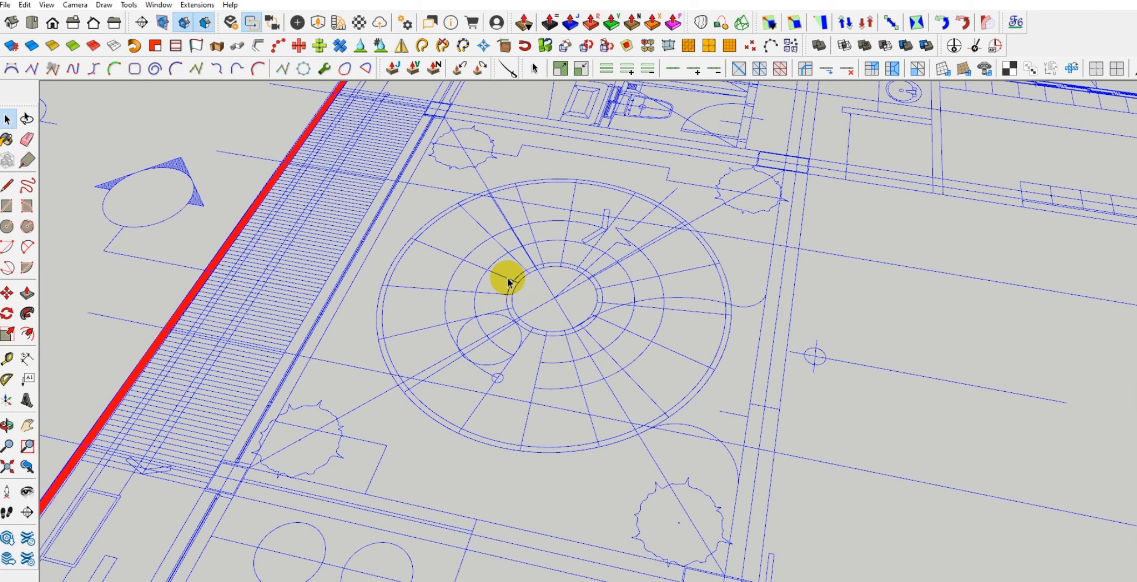
pyautogui.hotkey('ctrl', 't')
pyautogui.click(508, 280)
pyautogui.scroll(-3, 667, 398)
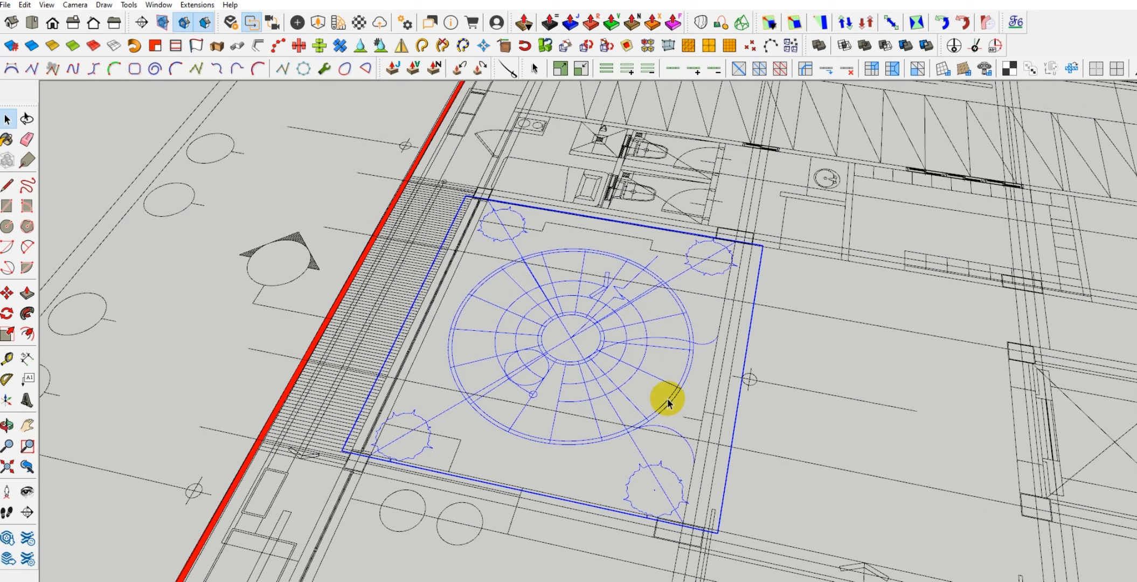
pyautogui.scroll(-10, 668, 402)
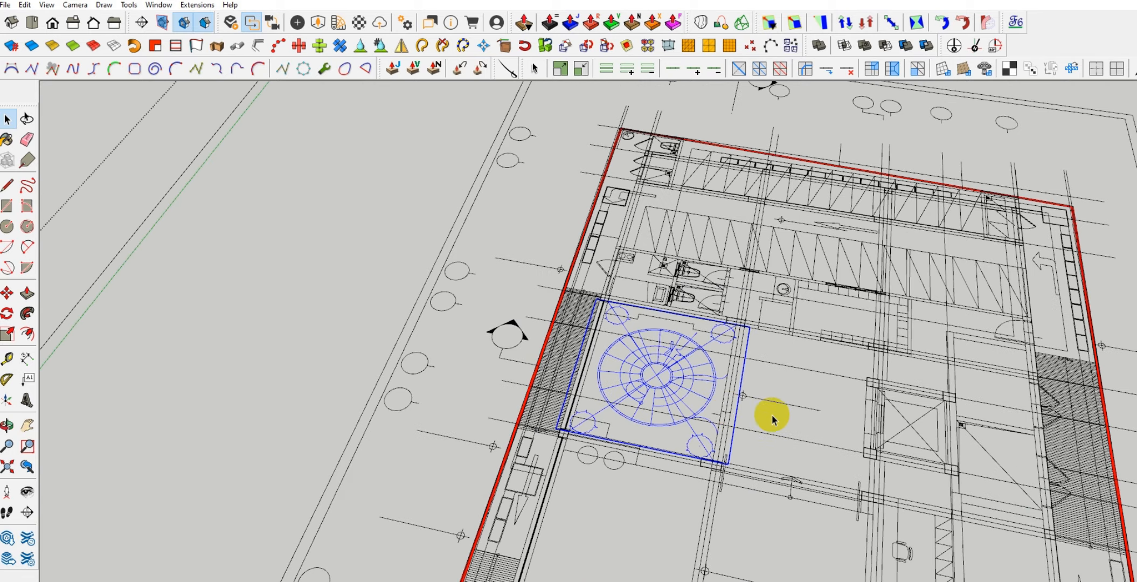
pyautogui.scroll(-4, 582, 380)
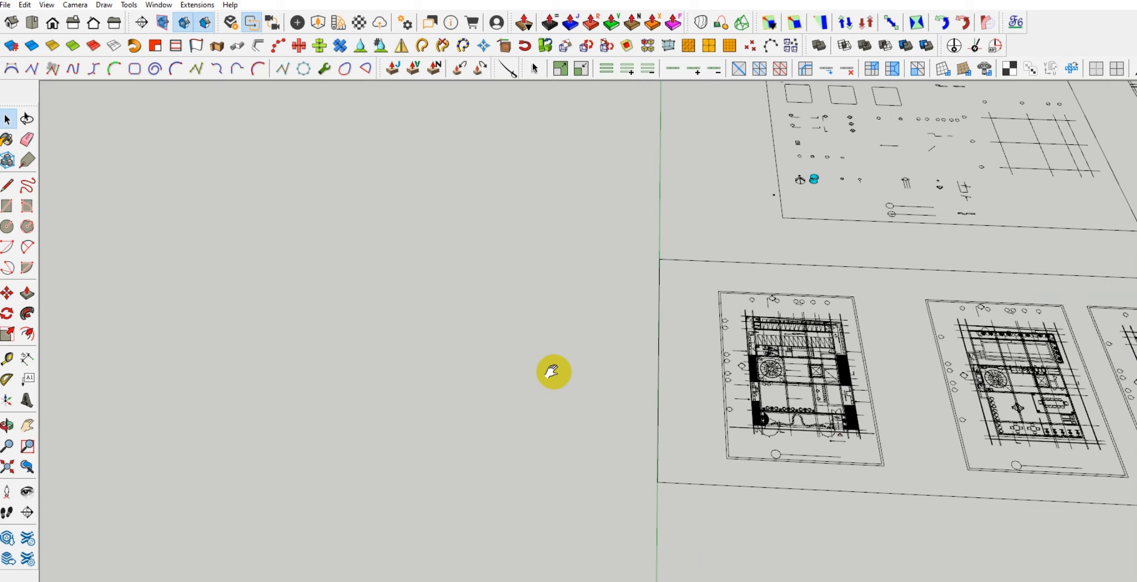
pyautogui.hotkey('ctrl', 'v')
pyautogui.click(549, 416)
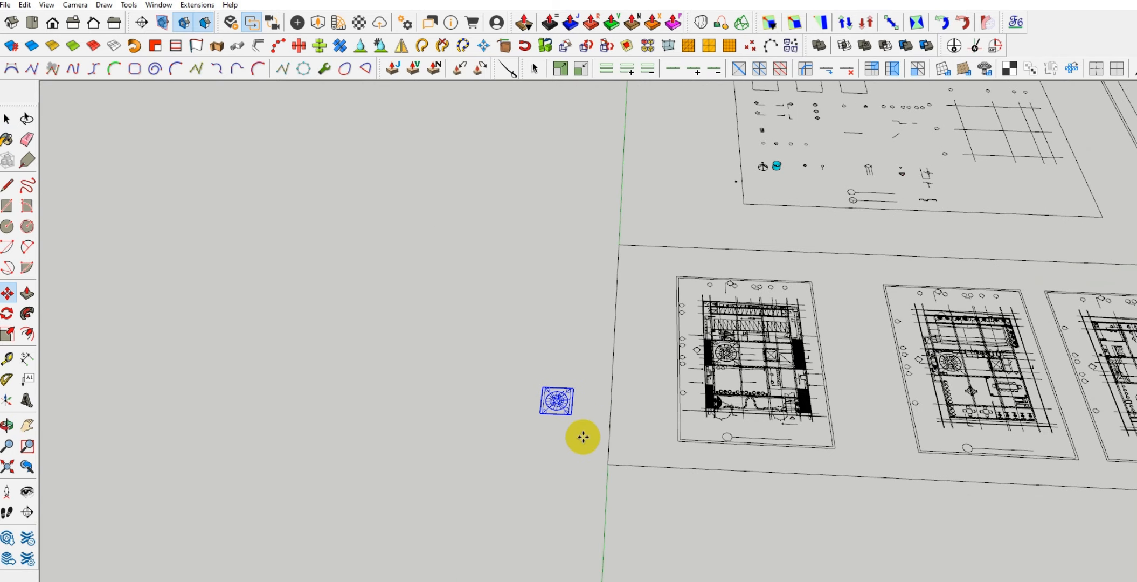
pyautogui.hotkey('ctrl', 't')
# Draw a large rectangle around the pasted stair drawing and make its face and edges a group
pyautogui.scroll(5, 541, 377)
pyautogui.press('r')
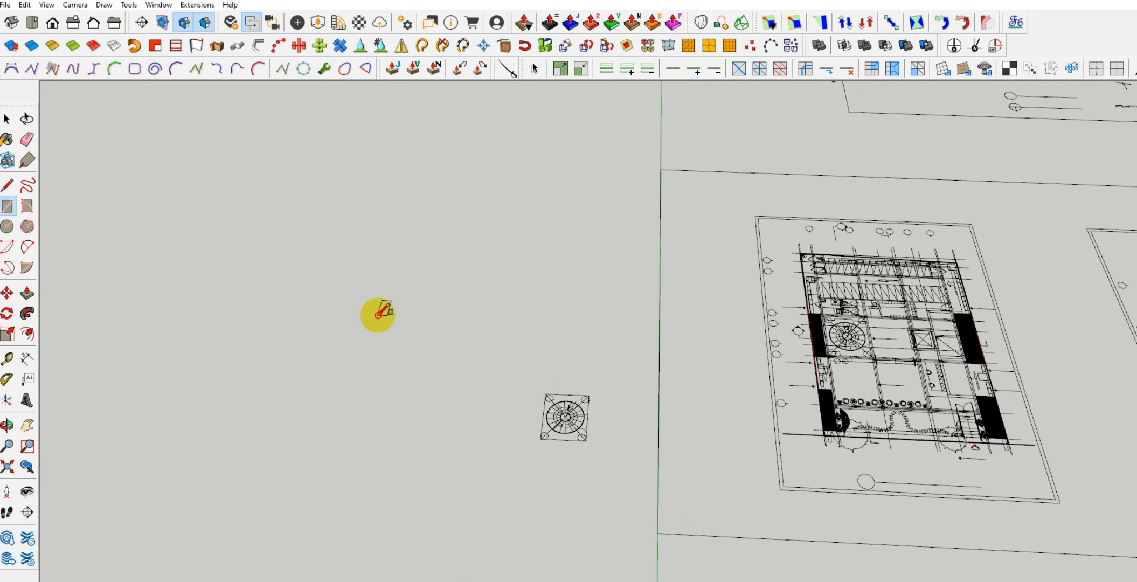
pyautogui.click(379, 315)
pyautogui.click(678, 534)
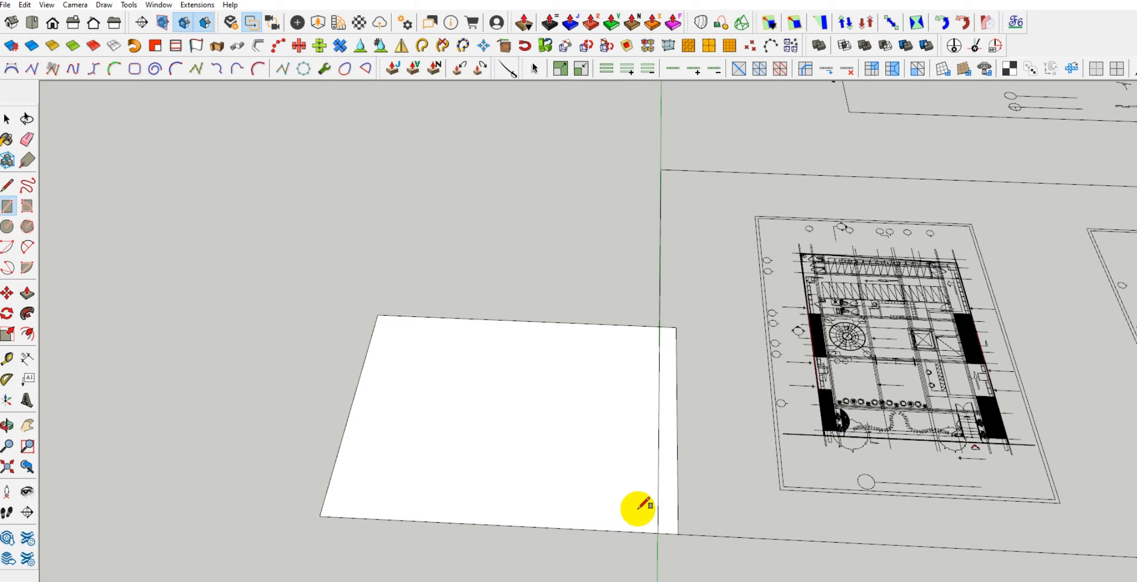
pyautogui.press('space')
pyautogui.click(461, 410)
pyautogui.rightClick(463, 414)
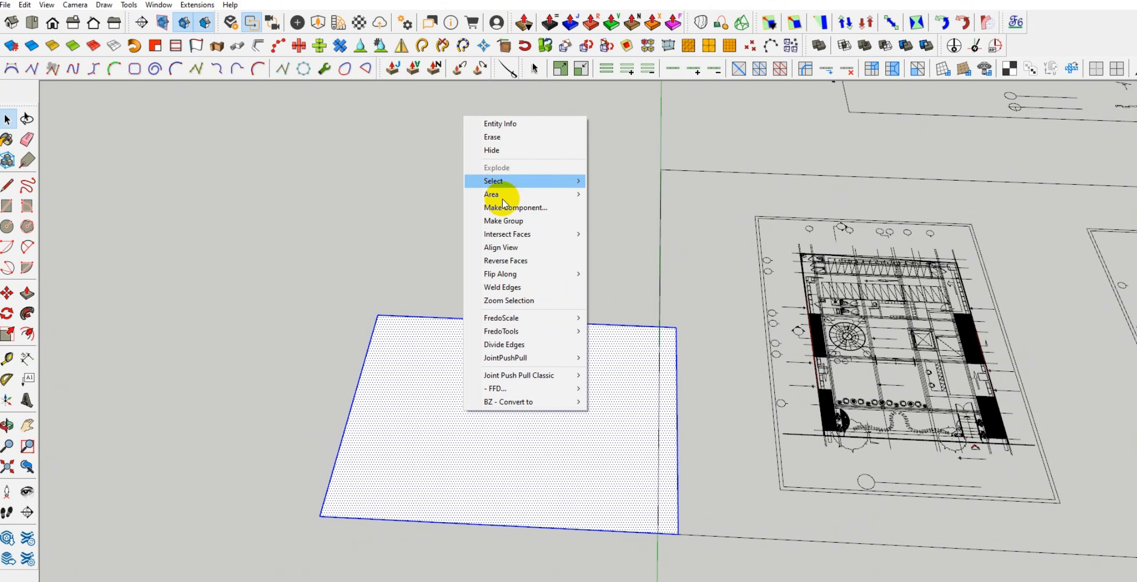
pyautogui.click(514, 220)
# Lift the pasted stair drawing above the rectangle and reposition it over the rectangle's middle
pyautogui.scroll(3, 570, 393)
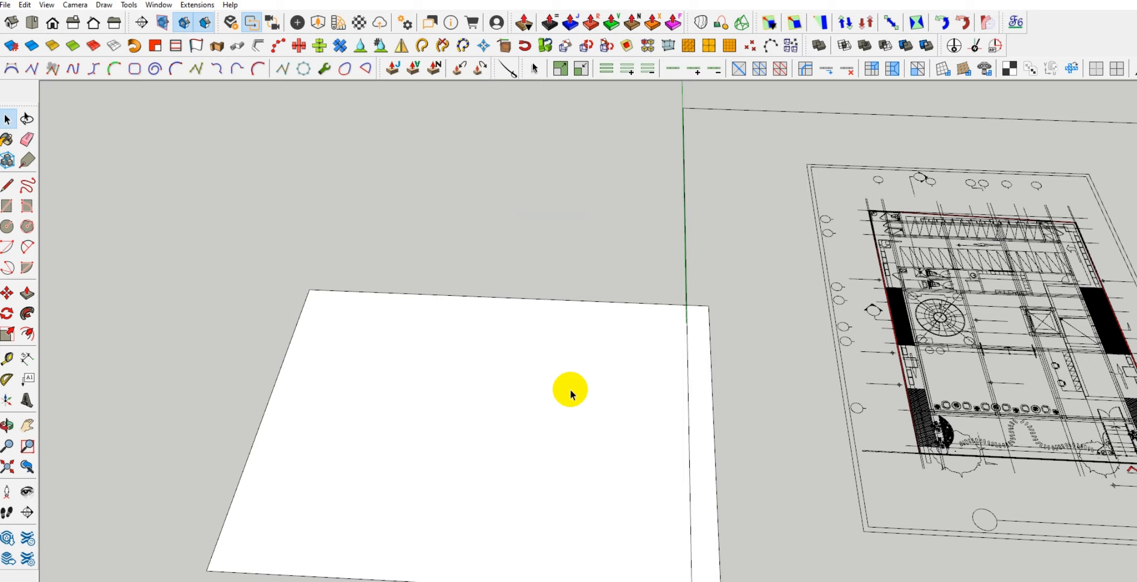
pyautogui.moveTo(542, 359); pyautogui.dragTo(539, 195, button='middle')
pyautogui.moveTo(318, 219); pyautogui.dragTo(737, 567)
pyautogui.moveTo(600, 415); pyautogui.dragTo(568, 398, button='middle')
pyautogui.click(581, 408)
pyautogui.click(586, 331)
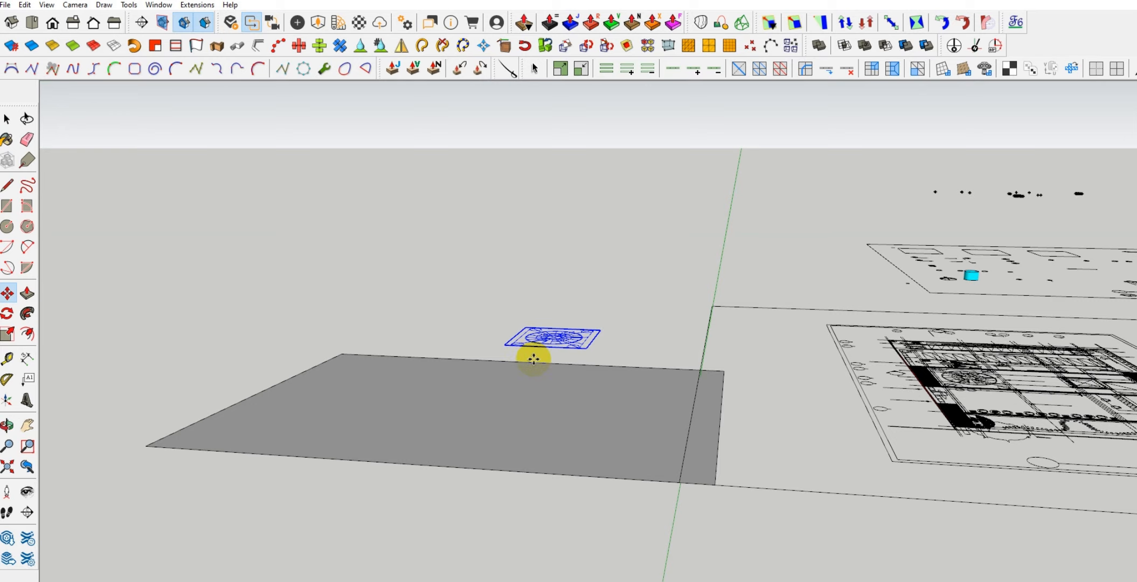
pyautogui.moveTo(540, 318); pyautogui.dragTo(544, 378, button='middle')
pyautogui.scroll(3, 532, 419)
pyautogui.scroll(3, 531, 420)
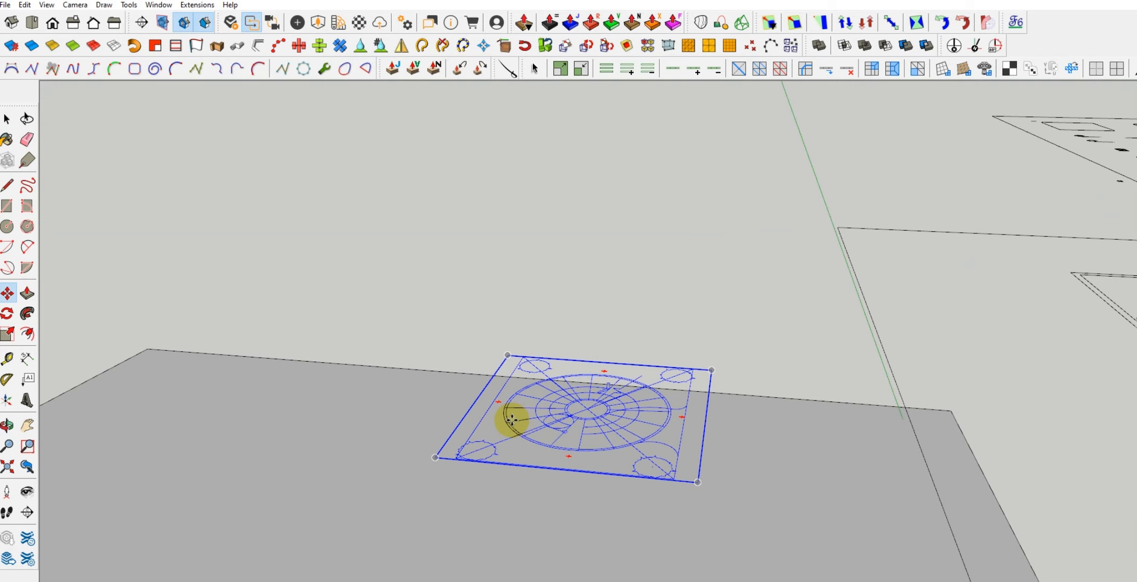
pyautogui.click(515, 414)
pyautogui.keyDown('shift'); pyautogui.click(396, 495); pyautogui.keyUp('shift')
pyautogui.scroll(-3, 539, 294)
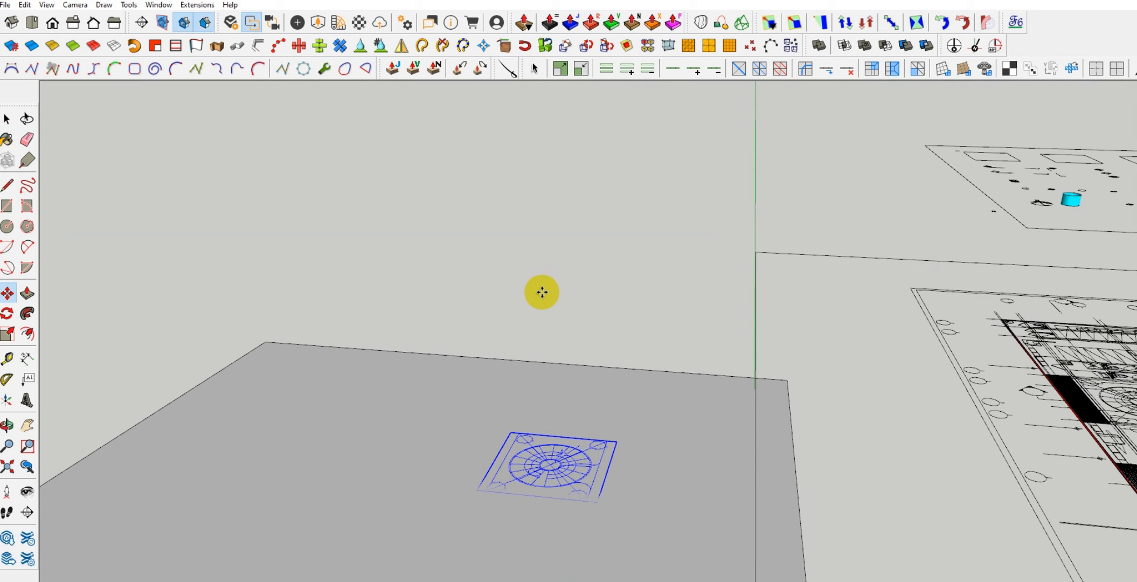
# Open the pasted stair drawing for editing and select the circle around its centre
pyautogui.press('space')
pyautogui.doubleClick(555, 462)
pyautogui.click(559, 469)
pyautogui.moveTo(559, 468)
pyautogui.mouseDown(button='middle')
pyautogui.moveTo(562, 485)
pyautogui.moveTo(495, 385)
pyautogui.moveTo(485, 401)
pyautogui.moveTo(527, 334)
pyautogui.moveTo(519, 382)
pyautogui.moveTo(522, 345)
pyautogui.mouseUp(button='middle')
pyautogui.doubleClick(499, 397)
pyautogui.scroll(5, 521, 345)
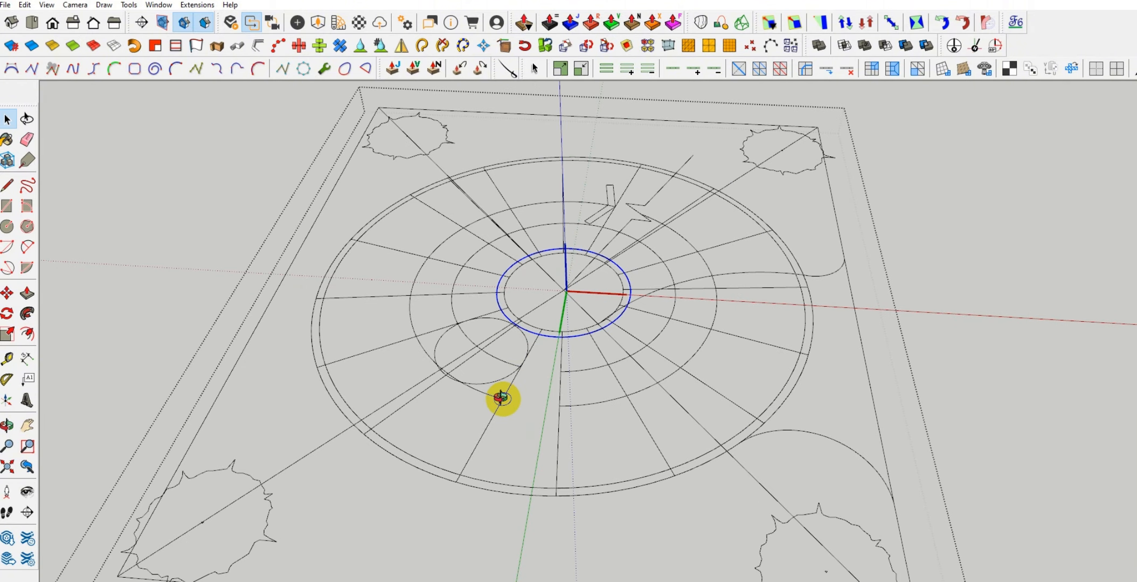
pyautogui.moveTo(501, 397)
pyautogui.mouseDown(button='middle')
pyautogui.moveTo(515, 414)
pyautogui.moveTo(495, 434)
pyautogui.moveTo(426, 439)
pyautogui.moveTo(545, 395)
pyautogui.moveTo(500, 401)
pyautogui.mouseUp(button='middle')
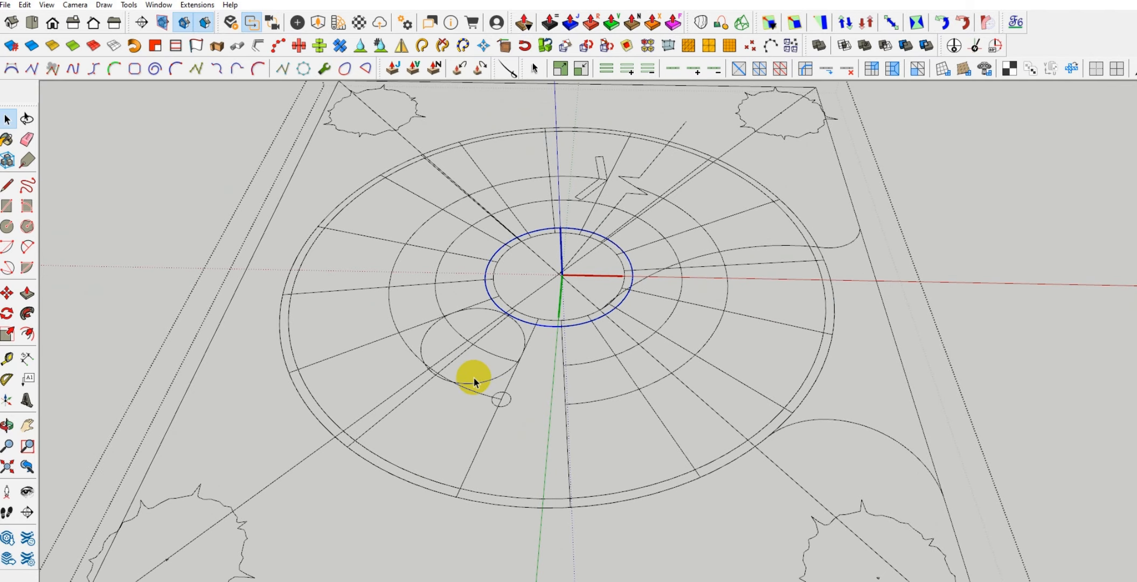
pyautogui.moveTo(494, 352); pyautogui.dragTo(485, 380)
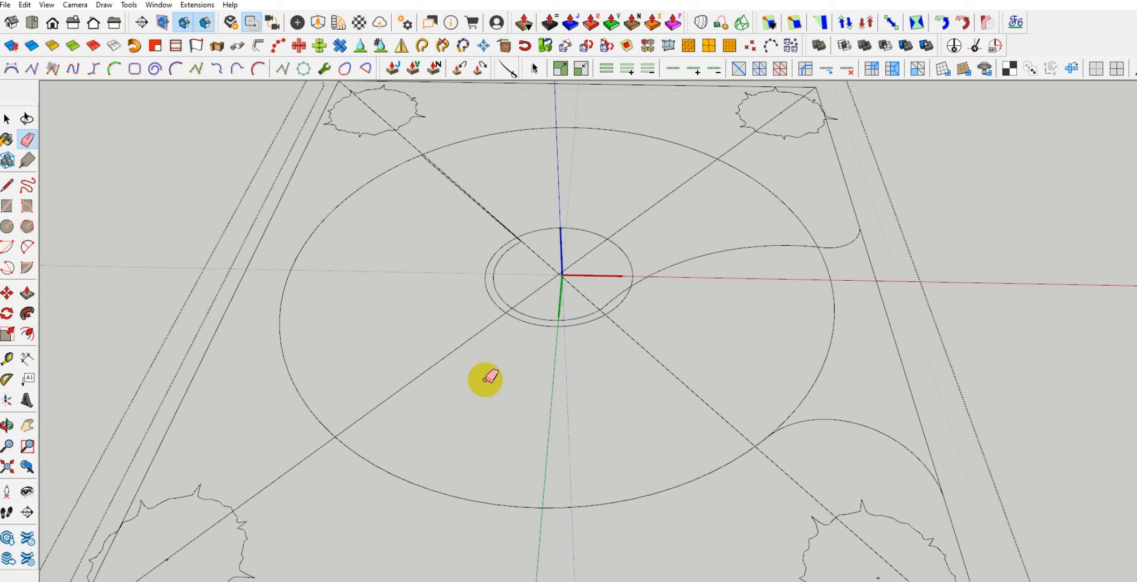
pyautogui.hotkey('ctrl', 'z')
# Open the nested circular stair linework for editing and delete the round shape overlapping its treads
pyautogui.press('space')
pyautogui.doubleClick(487, 379)
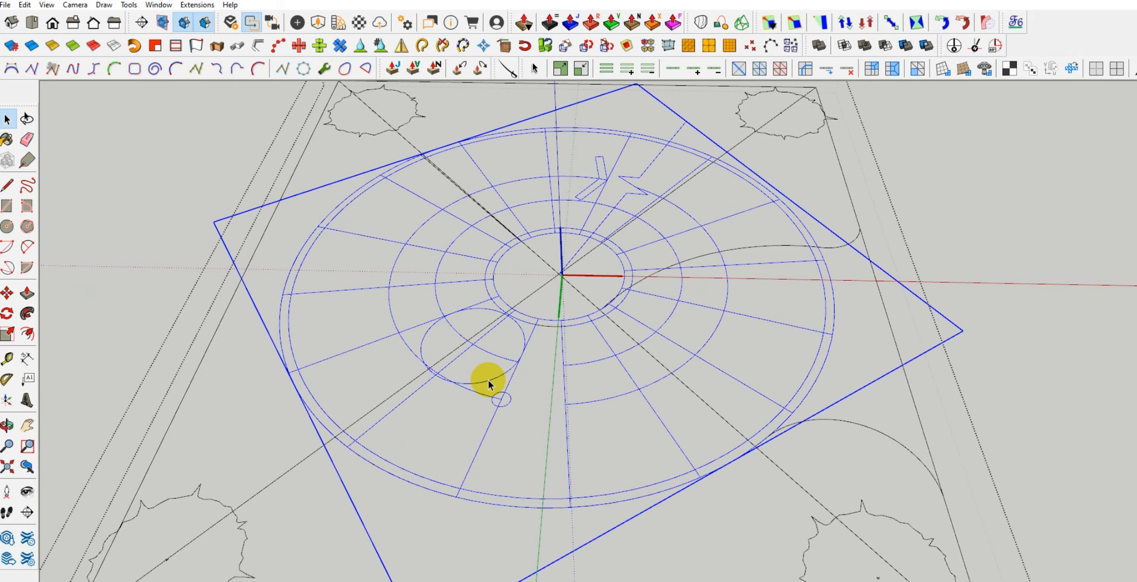
pyautogui.click(487, 379)
pyautogui.press('Delete')
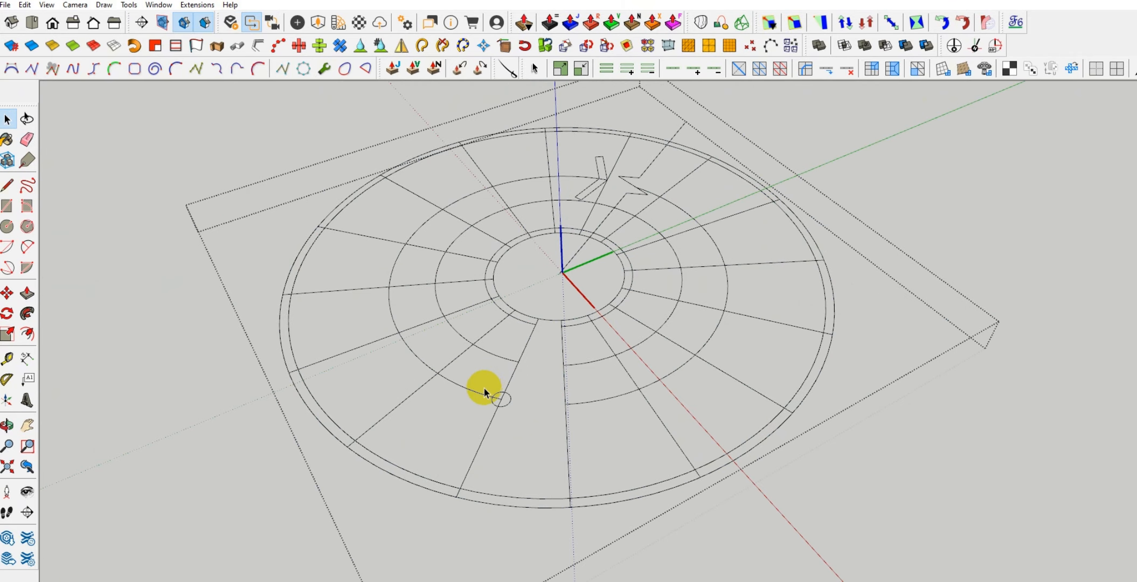
# Delete the small start circle, the two walking-line arcs beside it and the offset arc around the central circle
pyautogui.moveTo(493, 387); pyautogui.dragTo(483, 402)
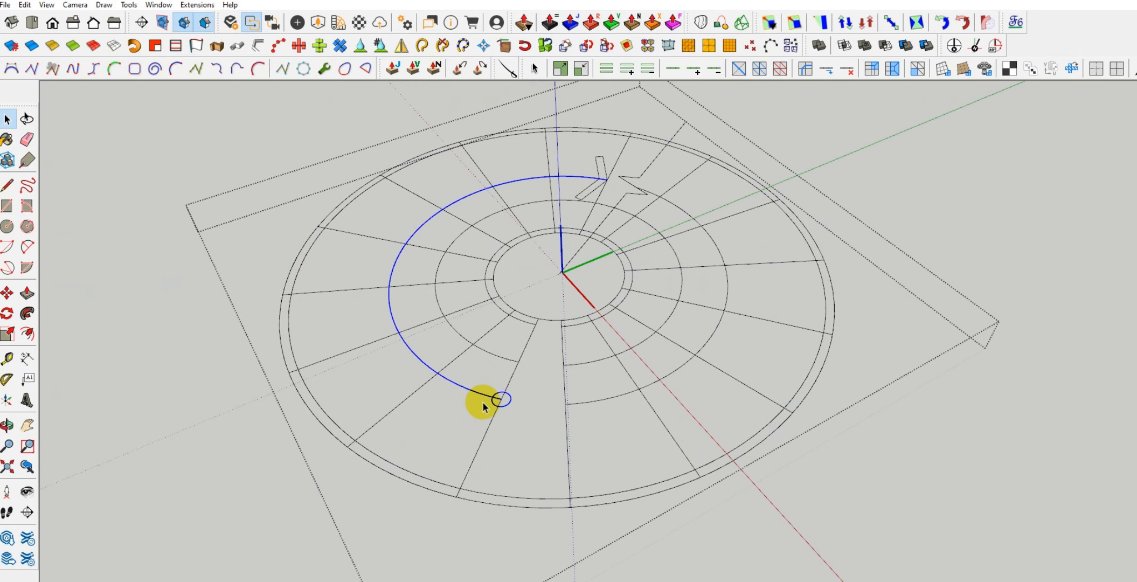
pyautogui.press('Delete')
pyautogui.click(506, 360)
pyautogui.press('Delete')
pyautogui.click(524, 322)
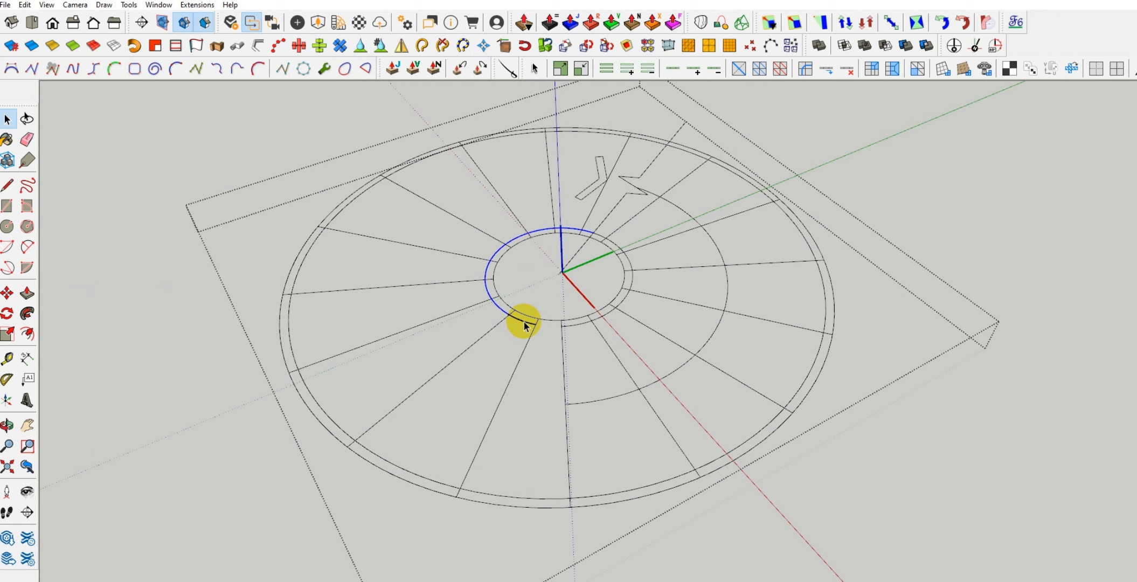
pyautogui.press('Delete')
# Draw lines extending both side edges of the first tread inward across the central circle
pyautogui.scroll(2, 523, 319)
pyautogui.press('l')
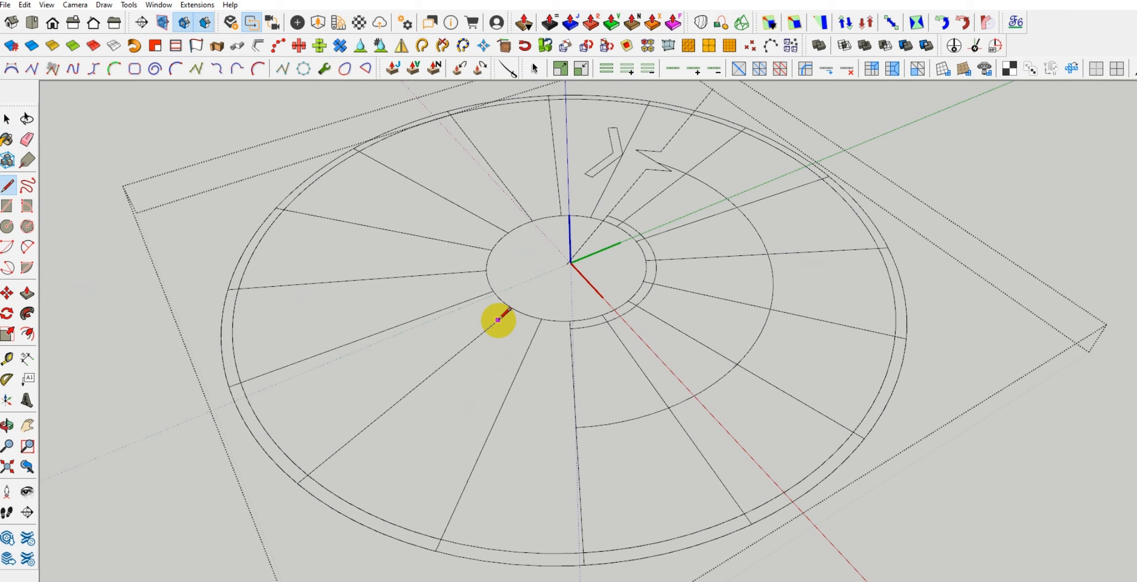
pyautogui.click(498, 321)
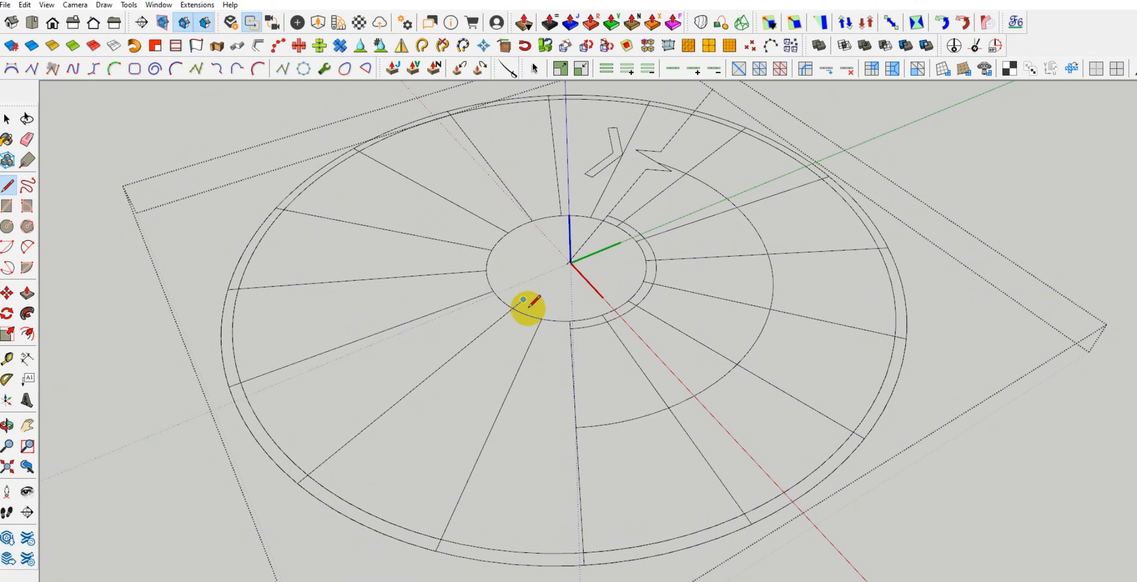
pyautogui.scroll(1, 541, 313)
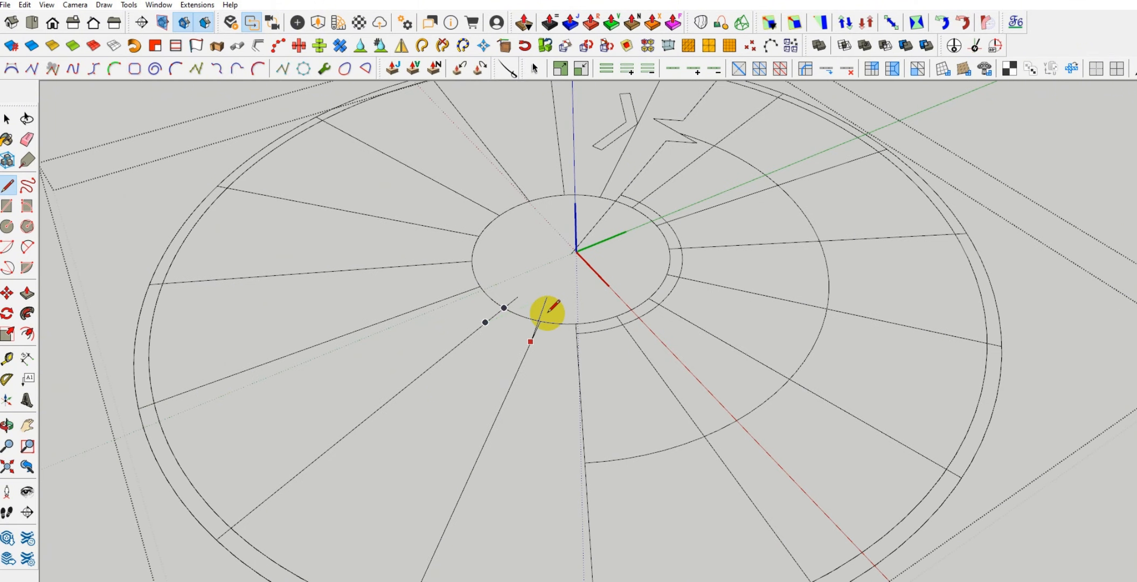
pyautogui.scroll(2, 540, 322)
pyautogui.click(541, 322)
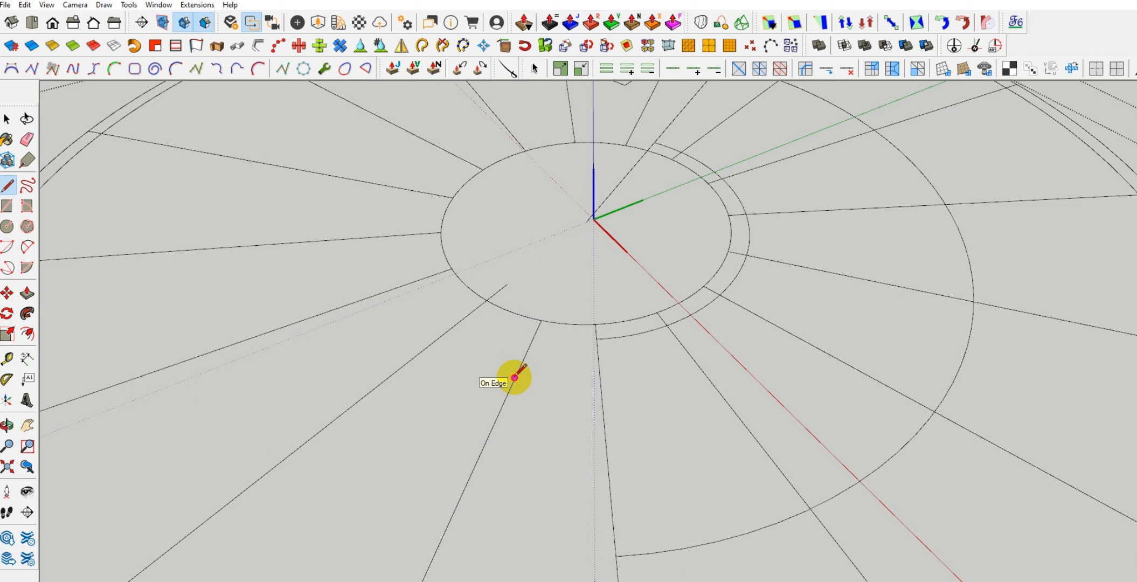
pyautogui.click(514, 378)
pyautogui.click(546, 310)
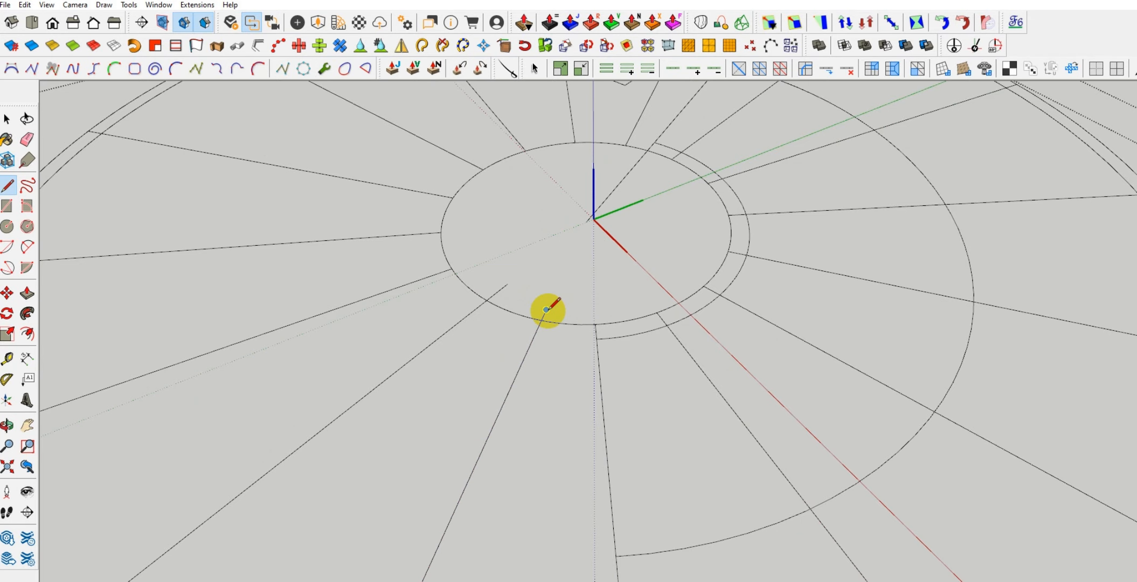
# Extend both side edges of the first tread outward past the outer circle so they enclose a tread face
pyautogui.scroll(-5, 547, 310)
pyautogui.click(401, 395)
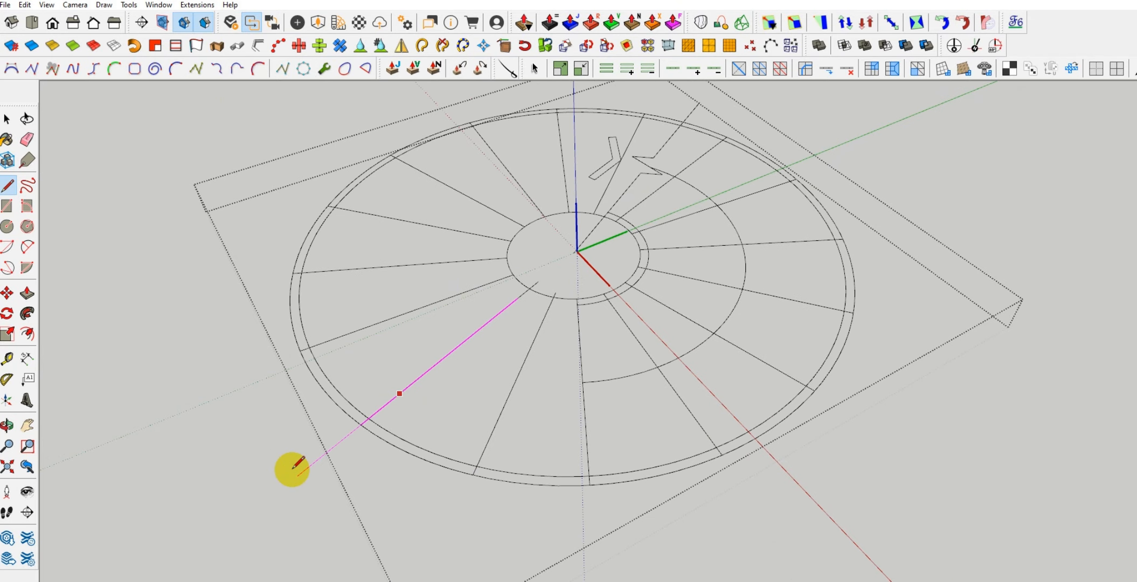
pyautogui.click(298, 476)
pyautogui.click(488, 443)
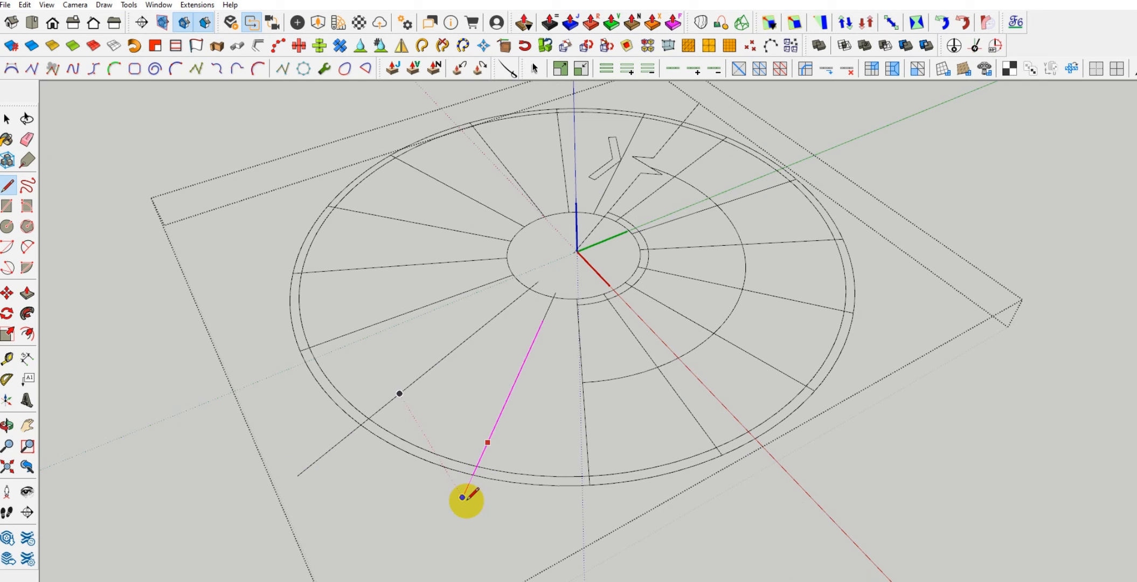
pyautogui.click(457, 512)
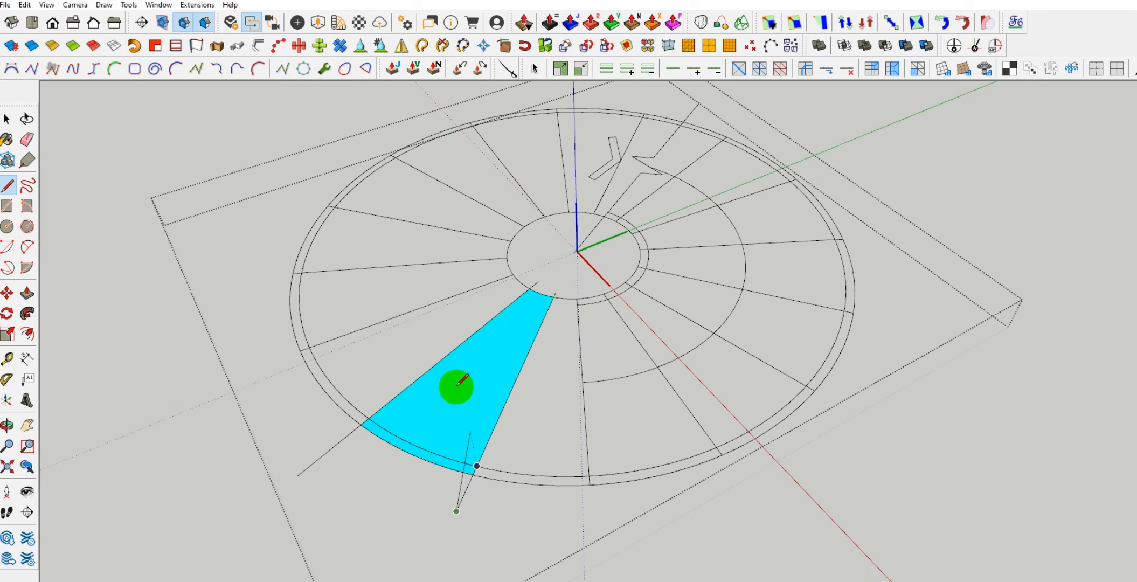
# Erase the surplus line ends beyond the outer circle and inside the central circle around the first tread face
pyautogui.scroll(-3, 456, 387)
pyautogui.press('e')
pyautogui.moveTo(375, 429); pyautogui.dragTo(367, 413)
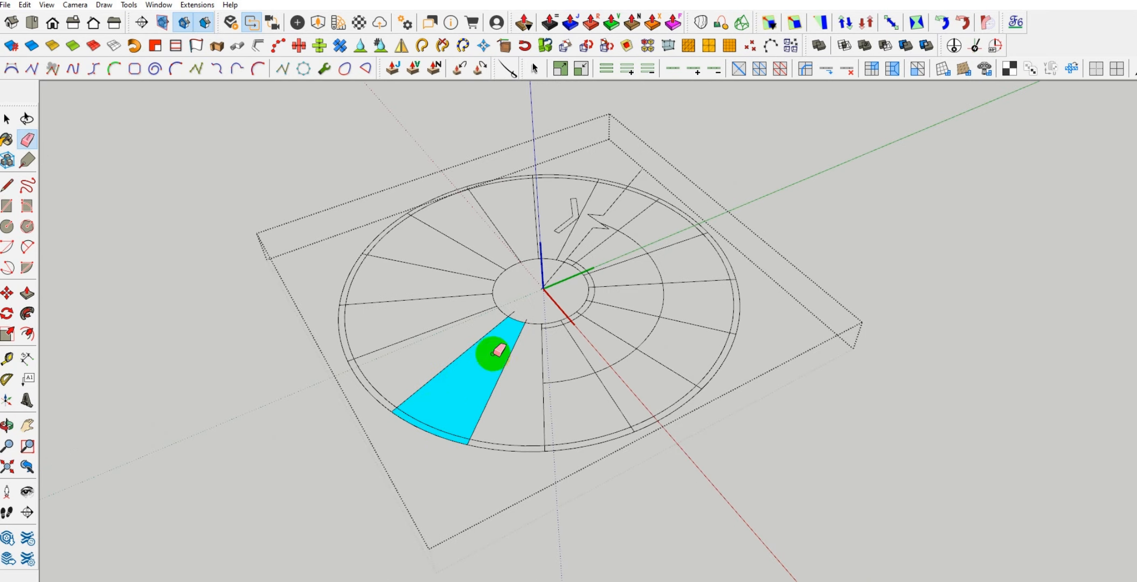
pyautogui.scroll(3, 494, 351)
pyautogui.moveTo(540, 312); pyautogui.dragTo(515, 353)
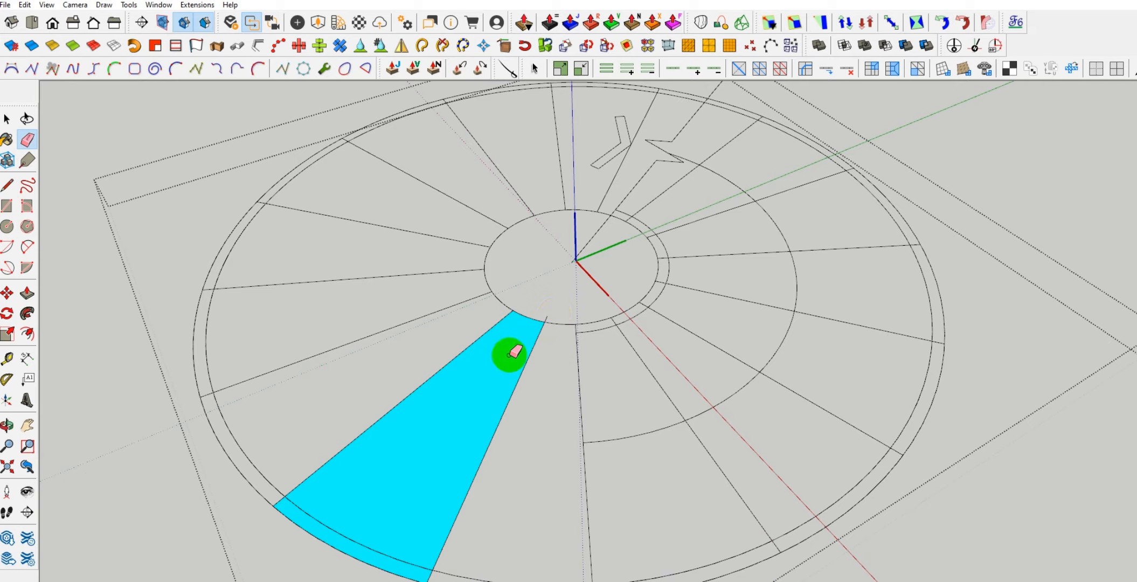
# Erase the remaining line fragment at the inner end of the first tread face
pyautogui.click(546, 316)
pyautogui.scroll(-2, 537, 315)
pyautogui.scroll(1, 396, 516)
pyautogui.moveTo(405, 494); pyautogui.dragTo(426, 475)
pyautogui.scroll(-1, 431, 468)
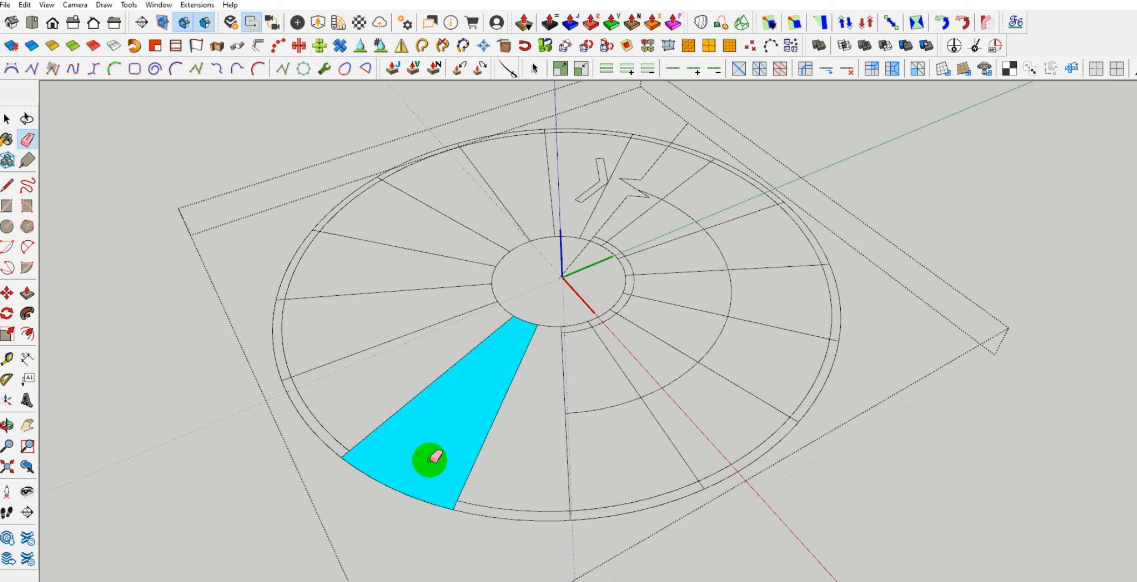
# Cut the first tread face and its bounding edges out of the stair drawing group
pyautogui.press('space')
pyautogui.click(440, 450)
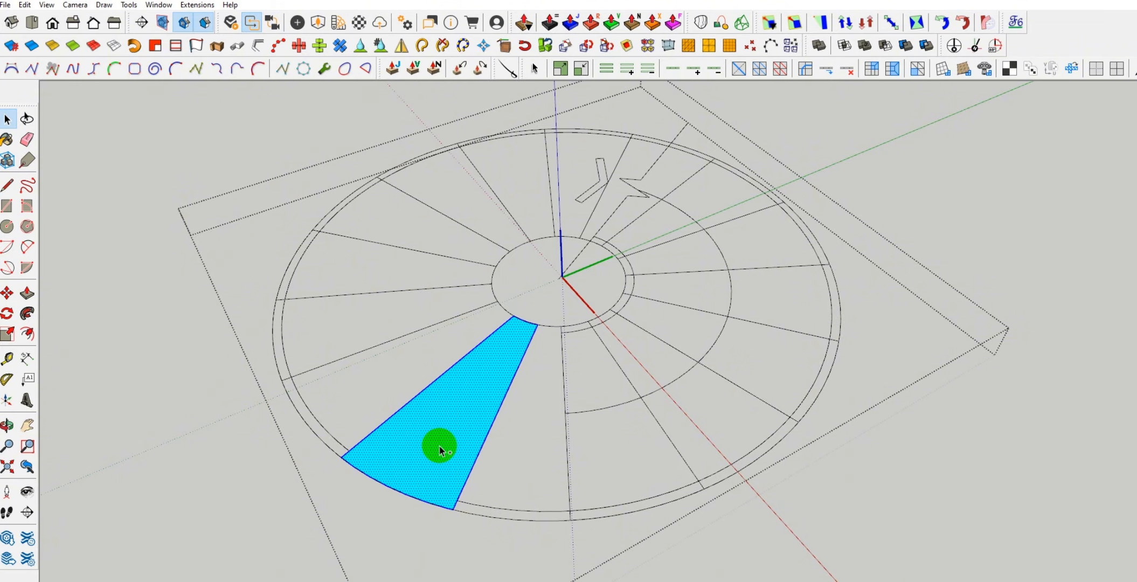
pyautogui.press('Escape')
pyautogui.press('Escape')
pyautogui.doubleClick(457, 413)
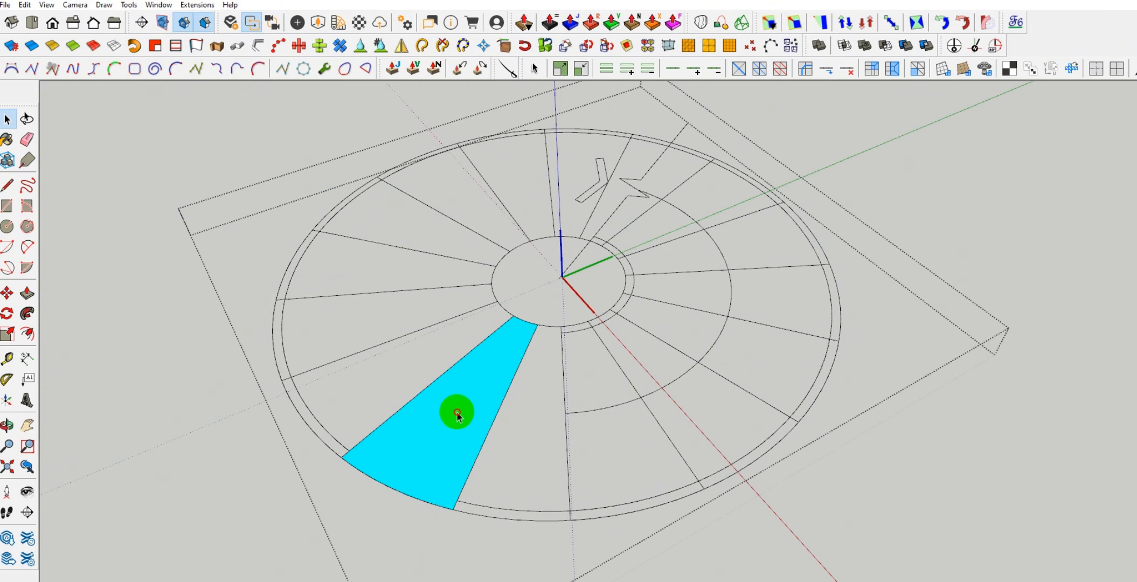
pyautogui.click(457, 412)
pyautogui.press('Delete')
# Close the stair drawing group and paste the tread face in place outside it
pyautogui.scroll(-1, 456, 412)
pyautogui.click(177, 126)
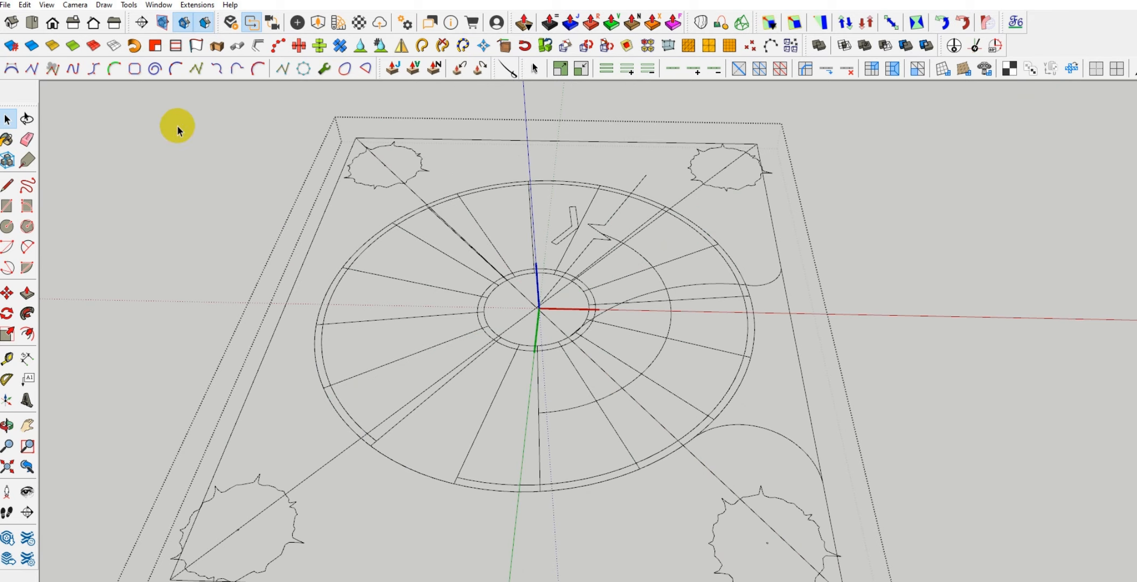
pyautogui.click(177, 126)
pyautogui.scroll(-1, 467, 265)
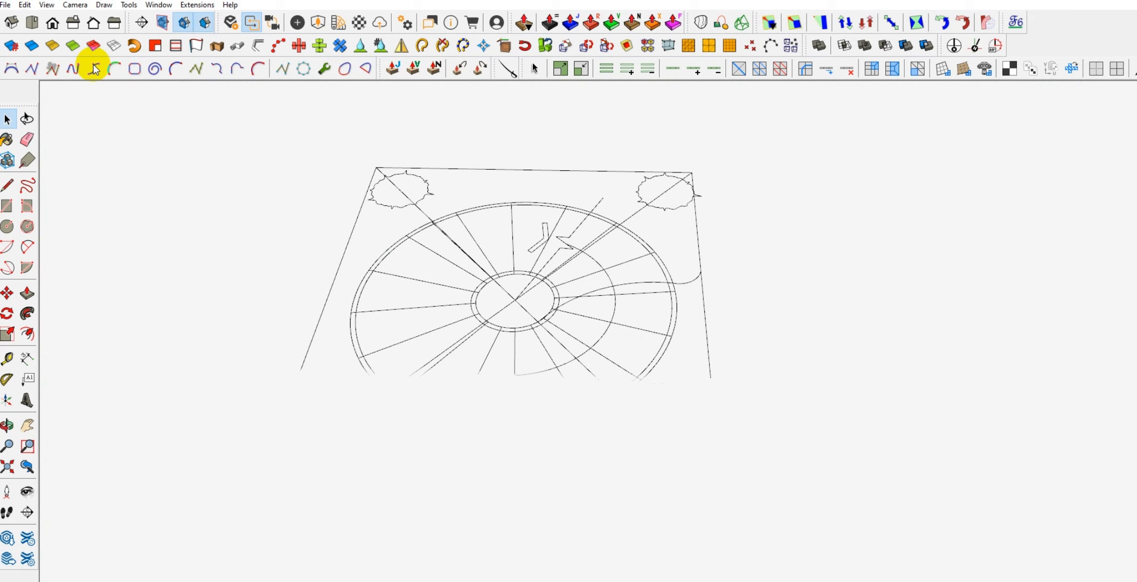
pyautogui.click(25, 5)
pyautogui.click(85, 91)
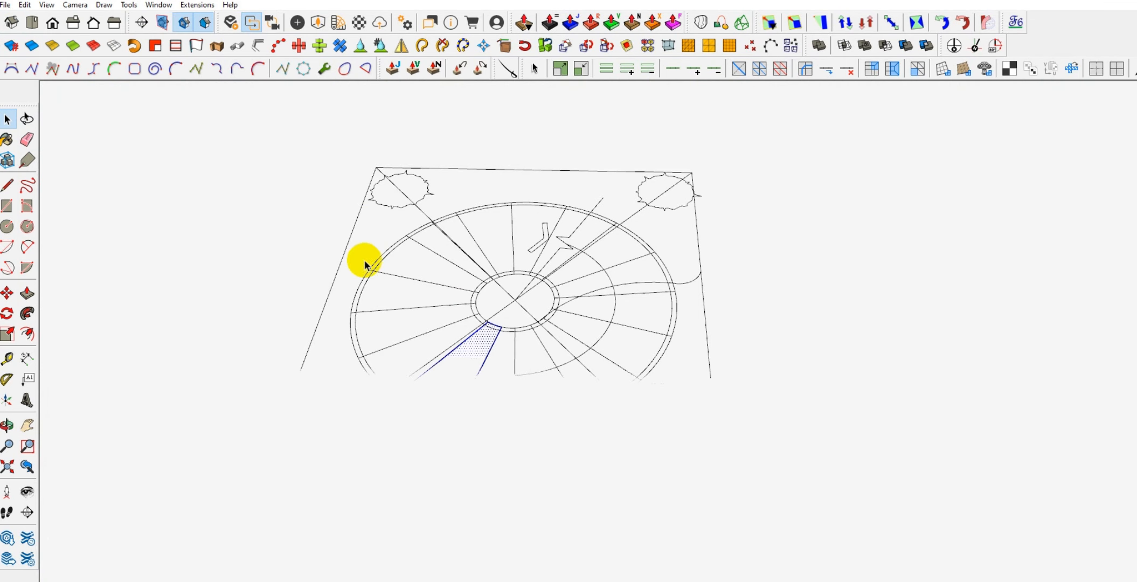
# Extrude the first tread face upward with Push/Pull into a solid tread
pyautogui.scroll(3, 468, 325)
pyautogui.scroll(1, 488, 326)
pyautogui.press('p')
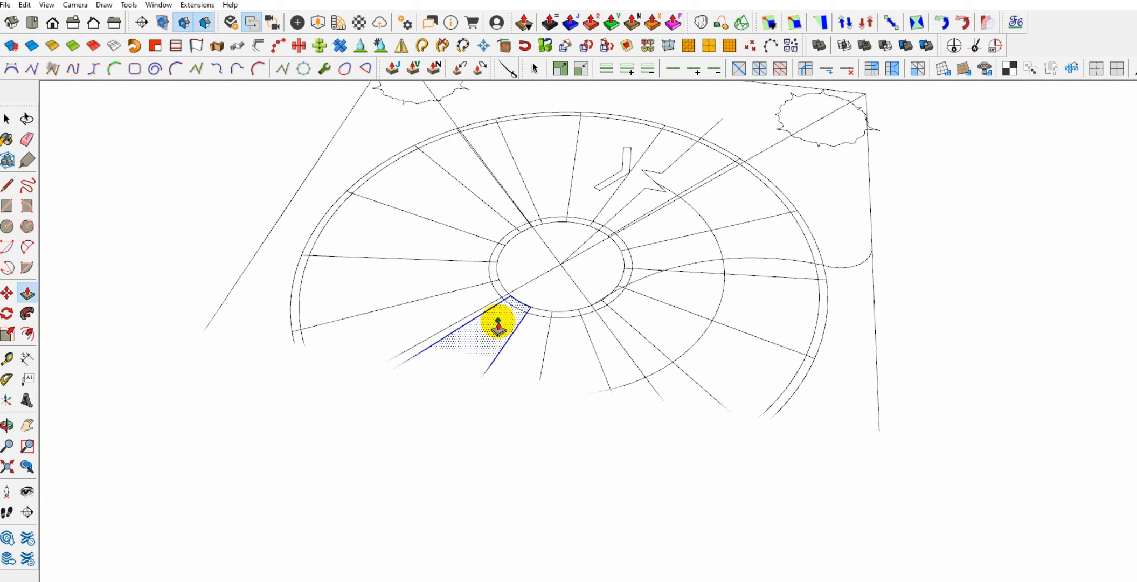
pyautogui.click(500, 315)
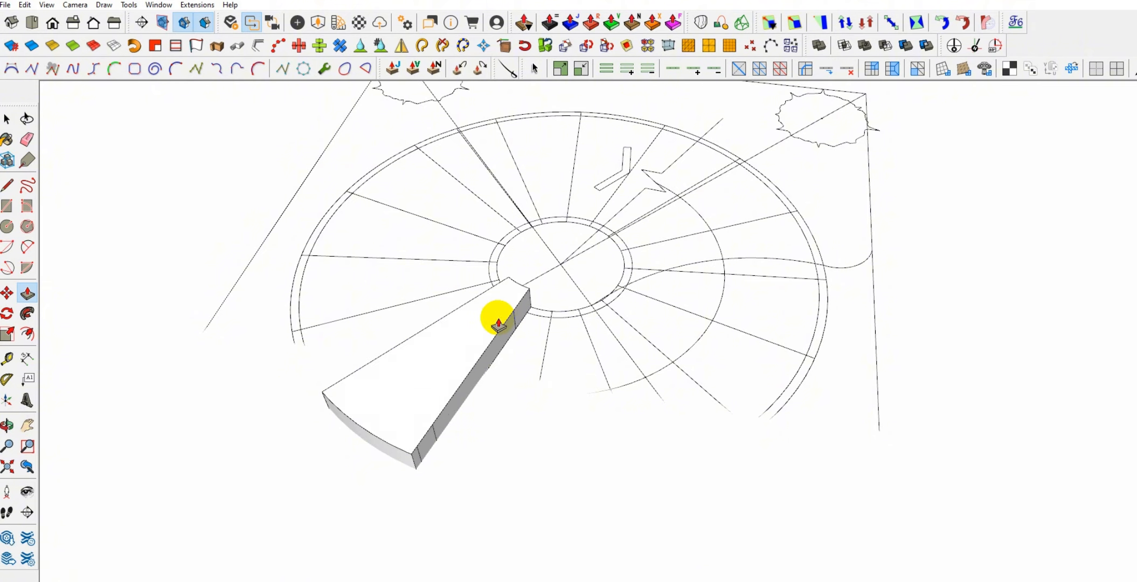
# Select the whole solid tread and turn it into a component
pyautogui.press('space')
pyautogui.tripleClick(479, 340)
pyautogui.rightClick(479, 339)
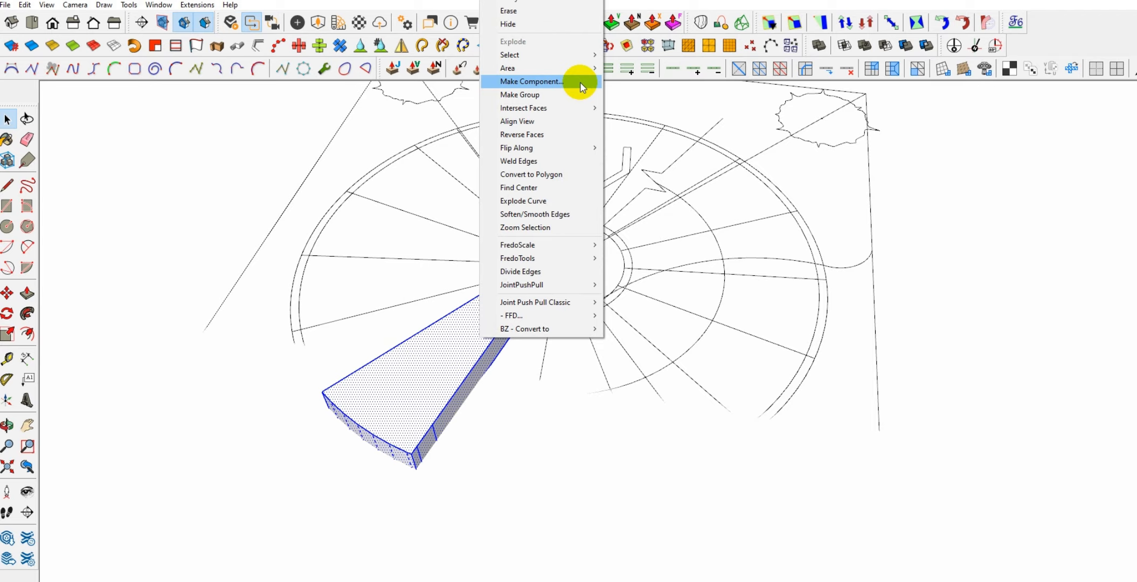
pyautogui.click(533, 81)
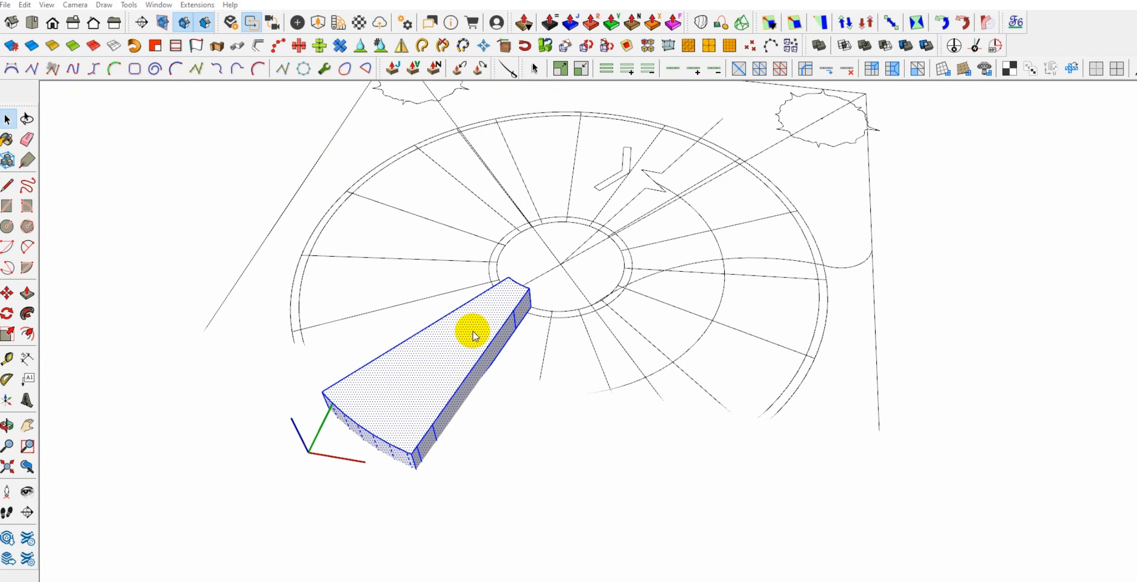
pyautogui.press('Return')
# Examine the tread component's inner end against the central circle from several angles
pyautogui.scroll(-3, 515, 368)
pyautogui.moveTo(351, 362); pyautogui.dragTo(183, 357, button='middle')
pyautogui.scroll(5, 508, 302)
pyautogui.keyDown('shift'); pyautogui.moveTo(539, 286); pyautogui.dragTo(472, 330, button='middle'); pyautogui.keyUp('shift')
pyautogui.scroll(3, 556, 337)
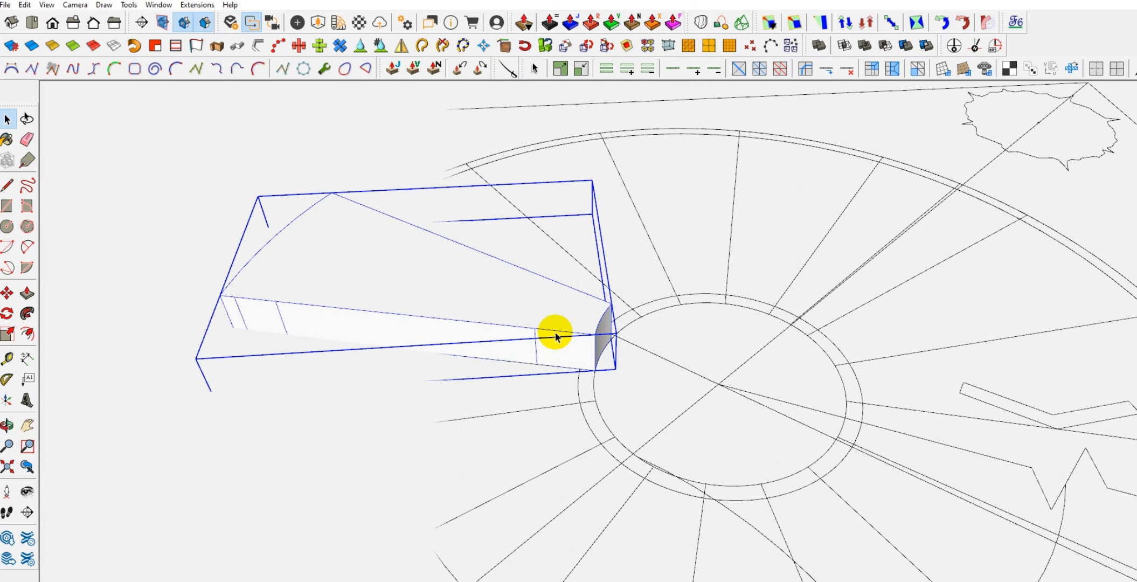
pyautogui.moveTo(604, 348); pyautogui.dragTo(494, 319, button='middle')
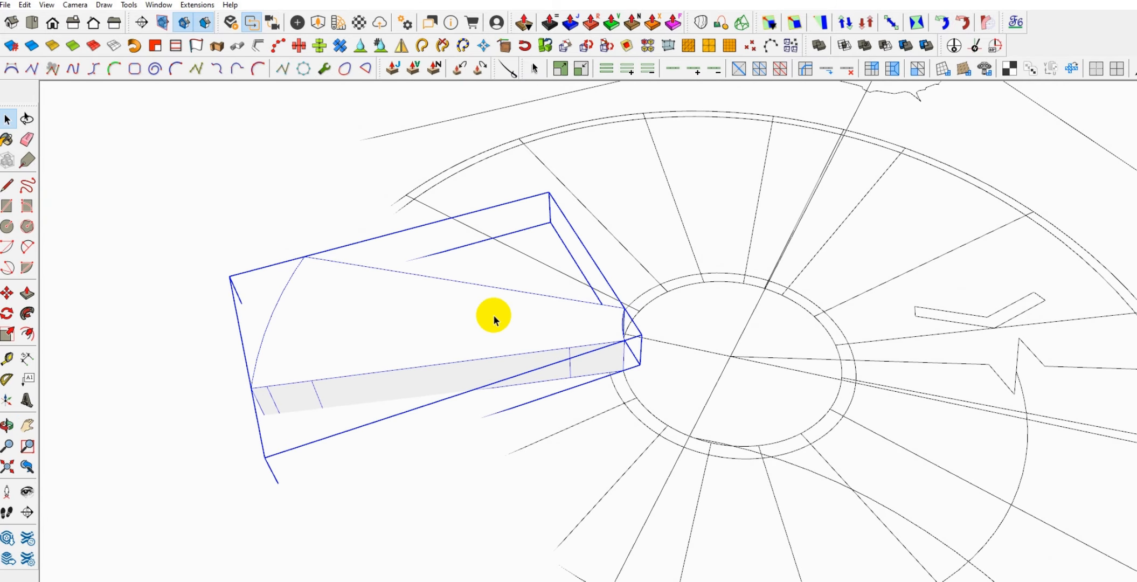
pyautogui.scroll(-3, 494, 319)
pyautogui.scroll(-2, 570, 327)
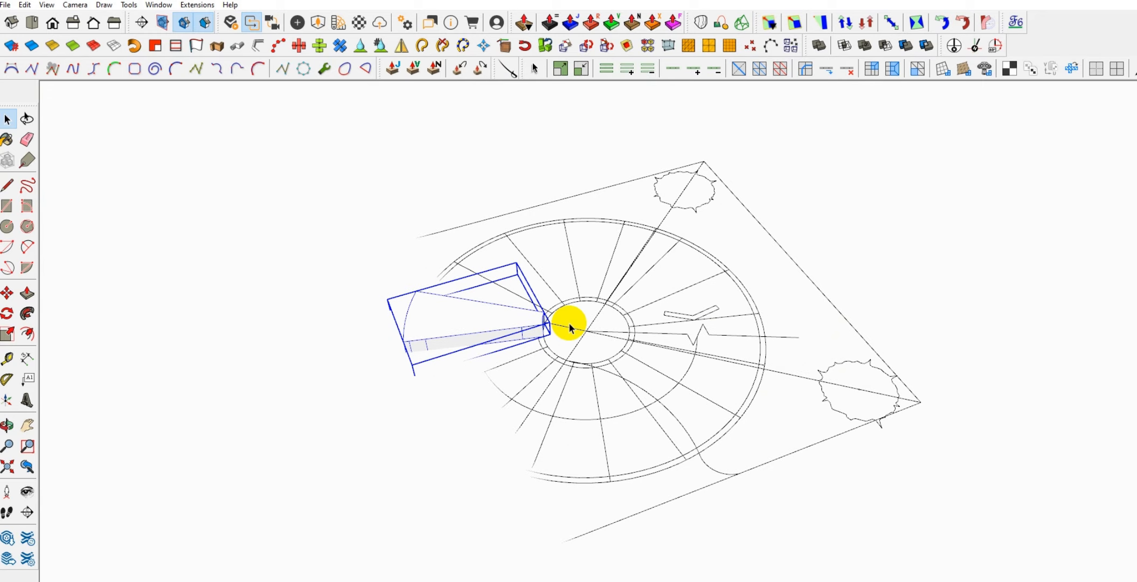
pyautogui.moveTo(569, 323); pyautogui.dragTo(546, 309, button='middle')
pyautogui.scroll(6, 546, 309)
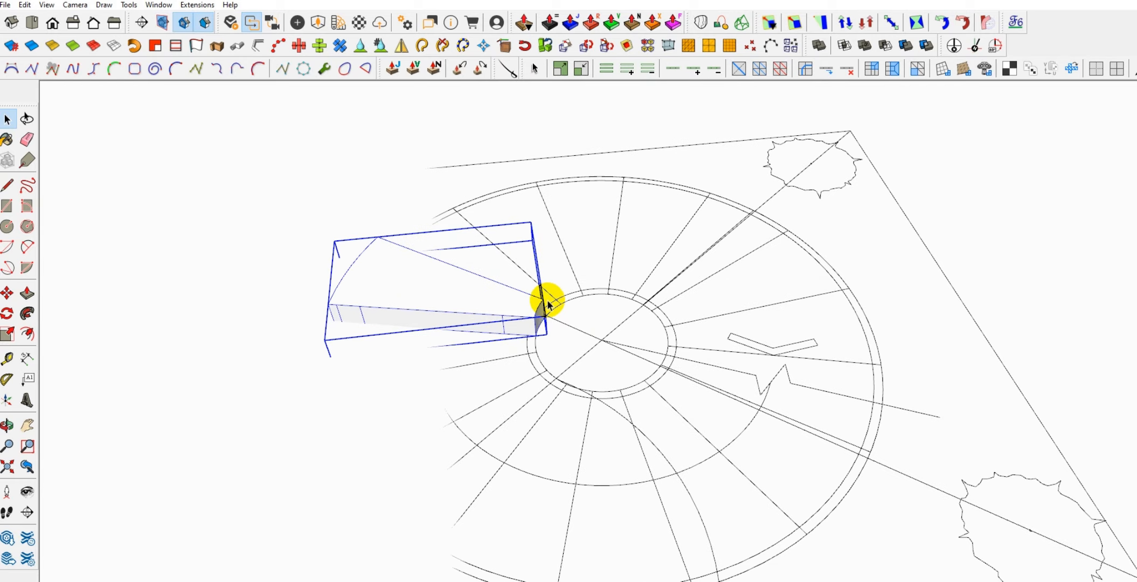
pyautogui.scroll(-5, 507, 317)
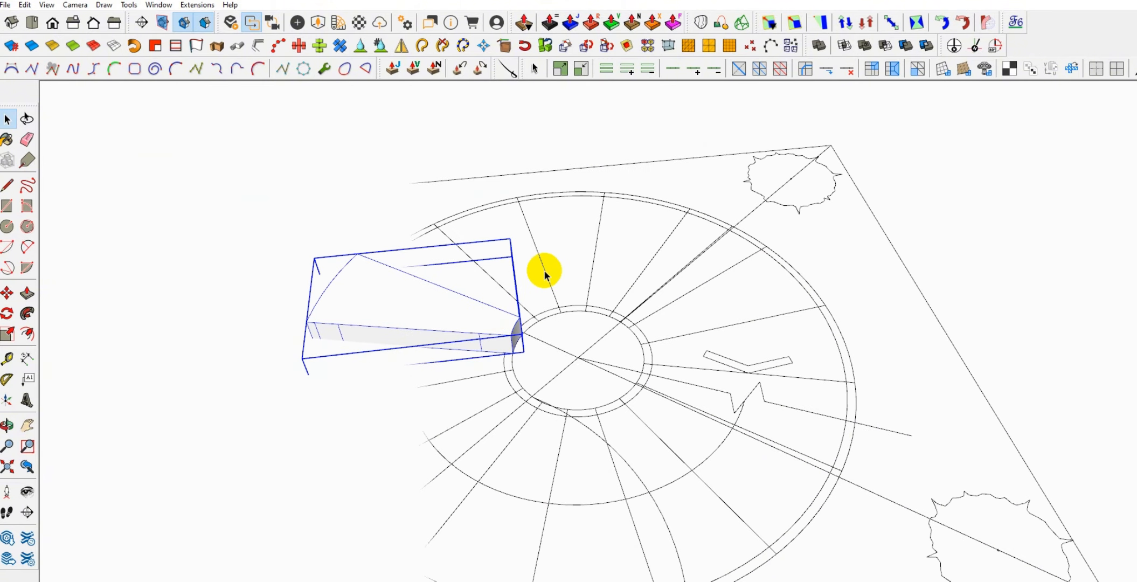
pyautogui.moveTo(554, 337); pyautogui.dragTo(525, 353, button='middle')
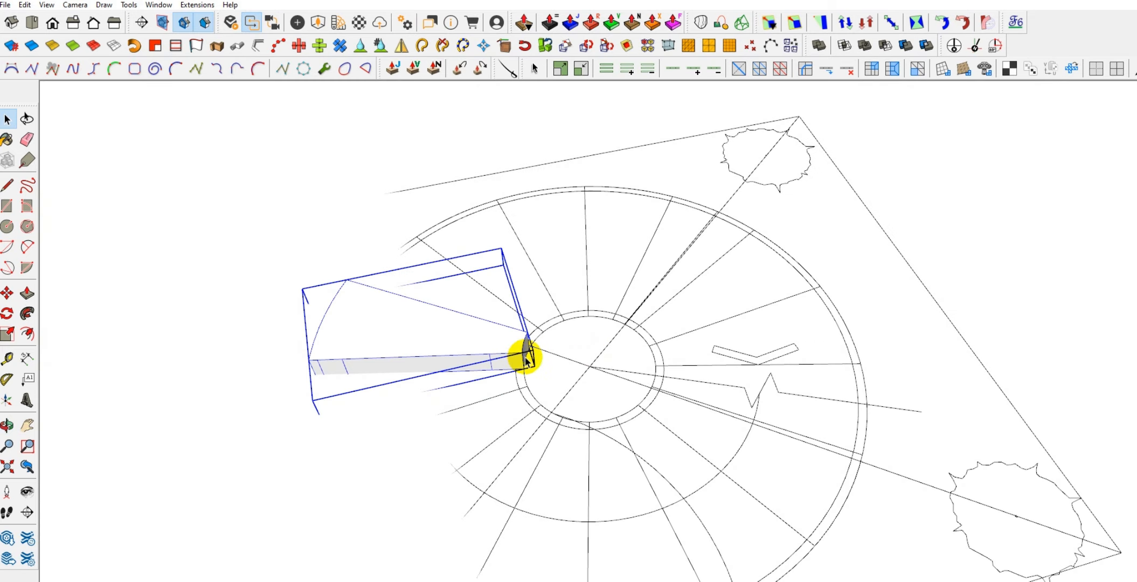
pyautogui.scroll(2, 539, 356)
# Try to rotate a copy of the tread about the stair centre into the adjacent position, and undo the copy
pyautogui.press('q')
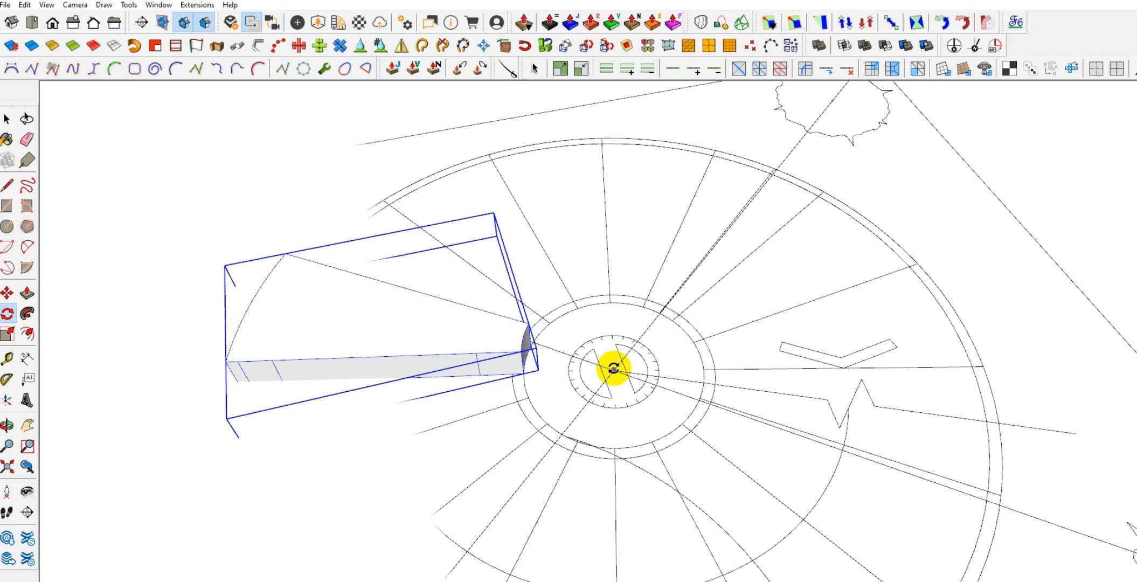
pyautogui.click(613, 368)
pyautogui.scroll(2, 561, 365)
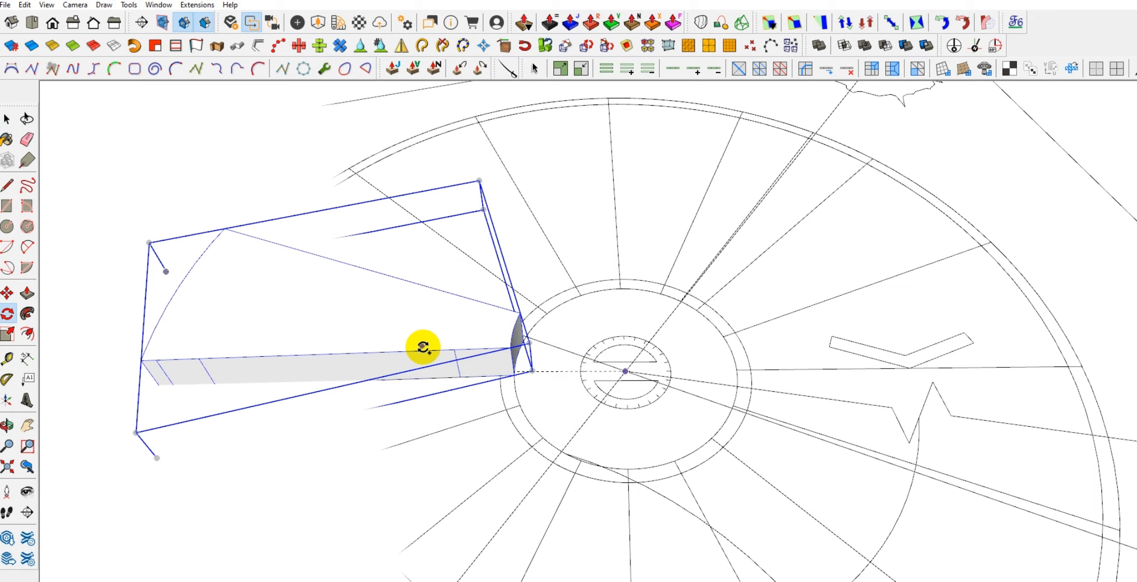
pyautogui.click(451, 350)
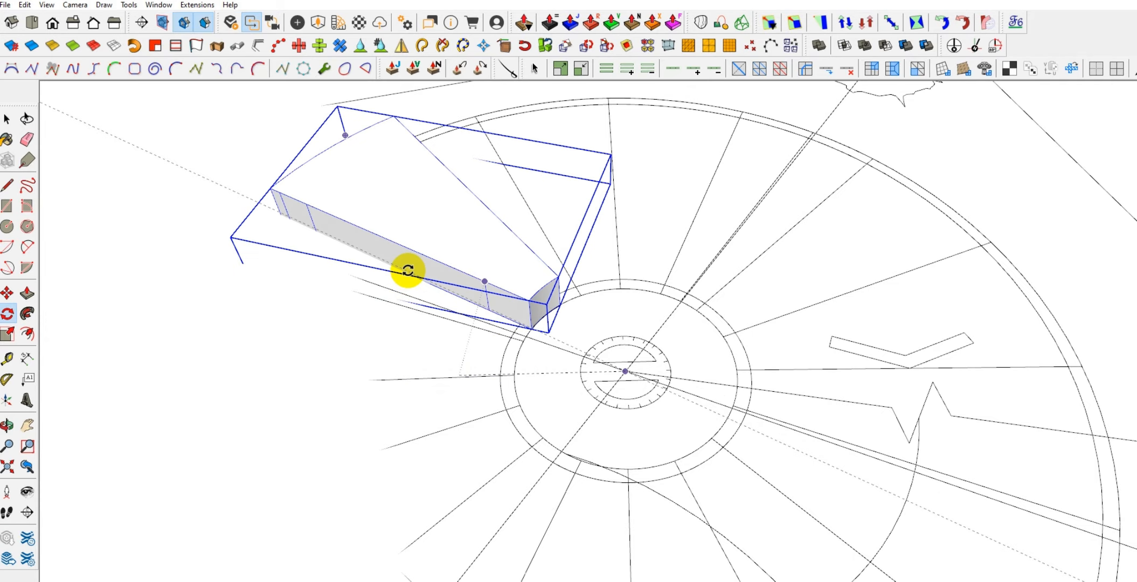
pyautogui.click(366, 271)
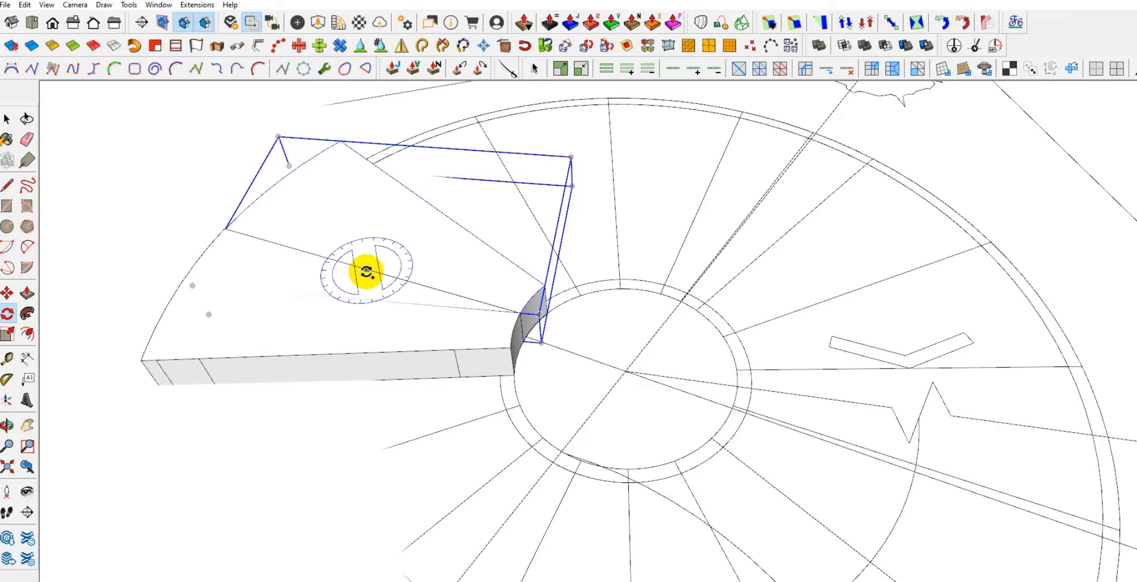
pyautogui.scroll(-3, 367, 272)
pyautogui.moveTo(380, 271); pyautogui.dragTo(545, 369, button='middle')
pyautogui.scroll(5, 499, 359)
pyautogui.hotkey('ctrl', 'z')
# Rotate a copy of the tread about the stair centre by one tread width and array the copies around the full circle
pyautogui.click(445, 395)
pyautogui.moveTo(451, 395); pyautogui.dragTo(500, 395, button='middle')
pyautogui.scroll(2, 503, 380)
pyautogui.press('a')
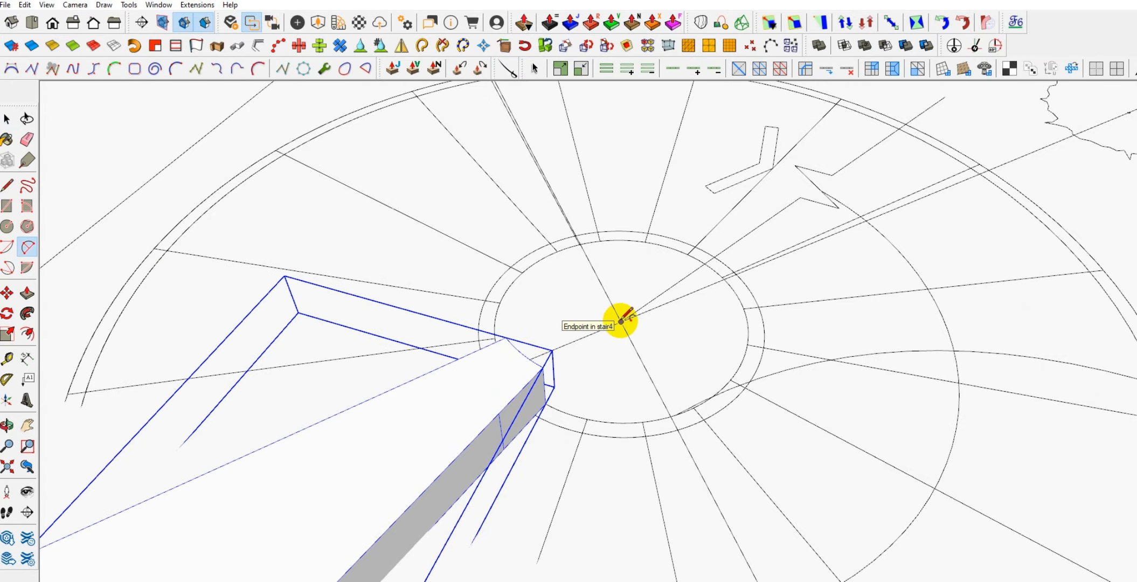
pyautogui.scroll(2, 621, 321)
pyautogui.press('q')
pyautogui.click(620, 319)
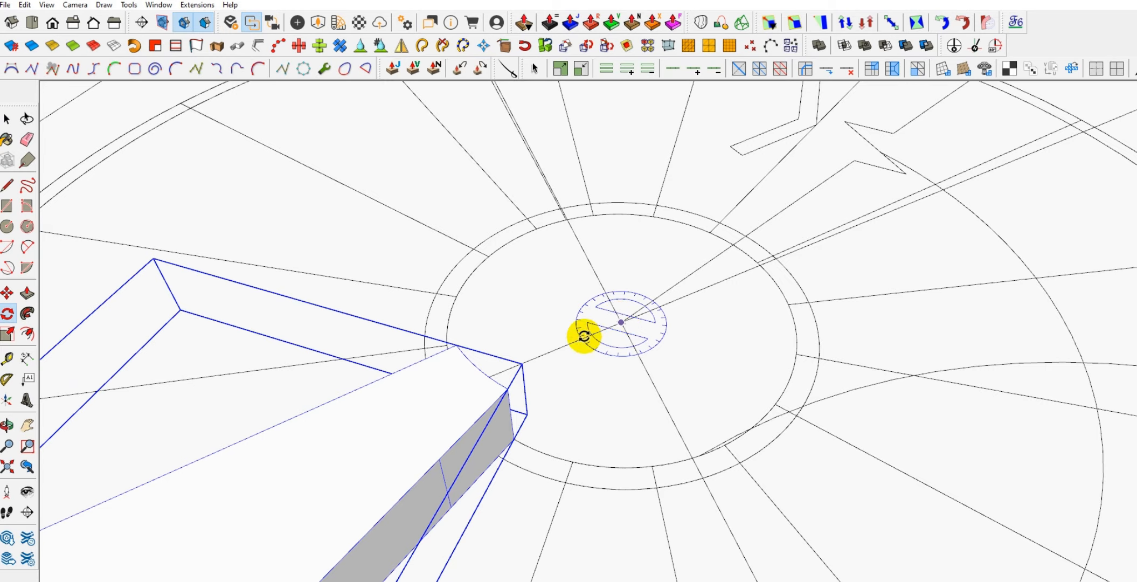
pyautogui.scroll(-2, 584, 335)
pyautogui.click(451, 453)
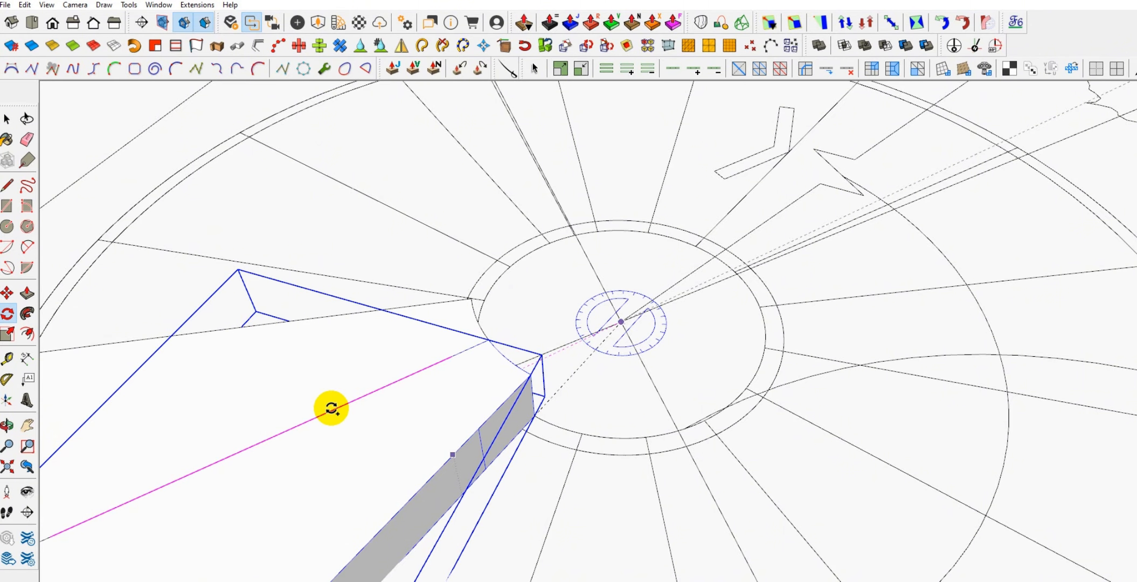
pyautogui.click(331, 408)
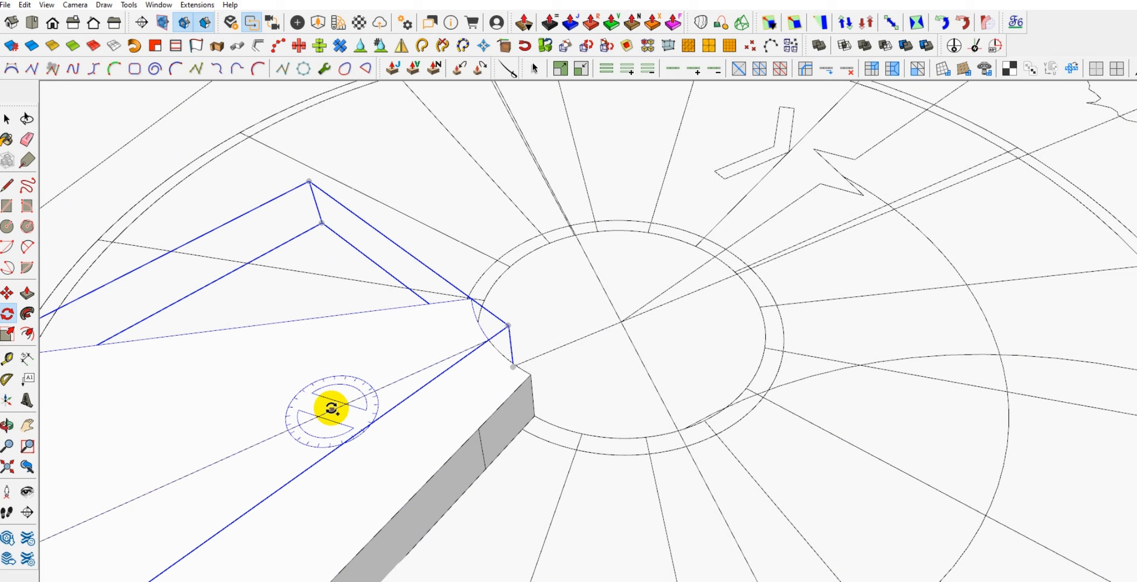
pyautogui.scroll(-5, 533, 322)
pyautogui.press('space')
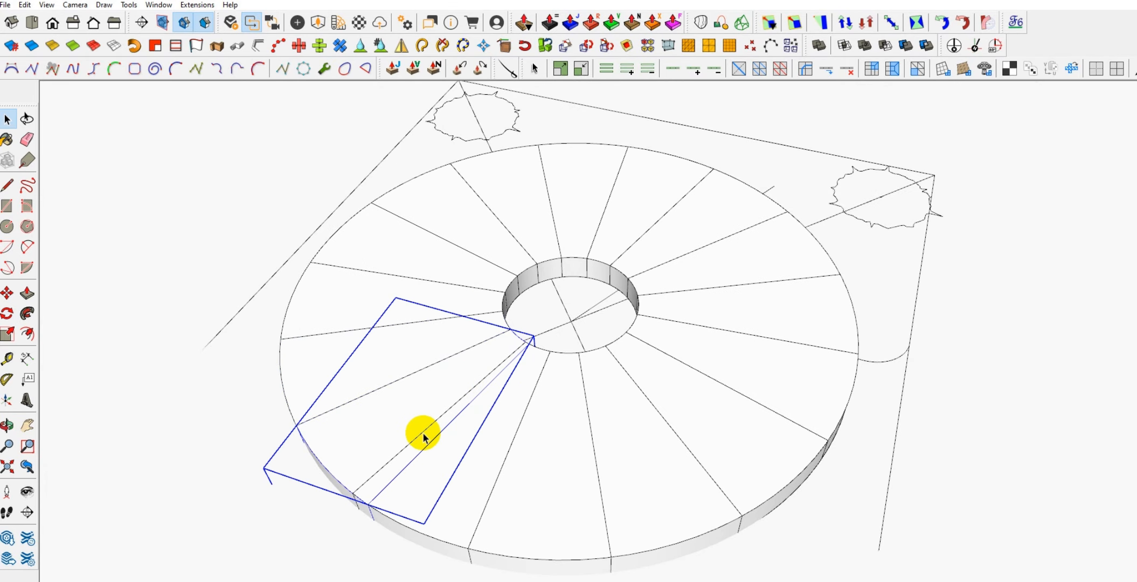
# Try deleting the selected tread copy, and undo the deletion
pyautogui.moveTo(423, 433)
pyautogui.mouseDown(button='middle')
pyautogui.moveTo(512, 368)
pyautogui.moveTo(525, 401)
pyautogui.mouseUp(button='middle')
pyautogui.press('Delete')
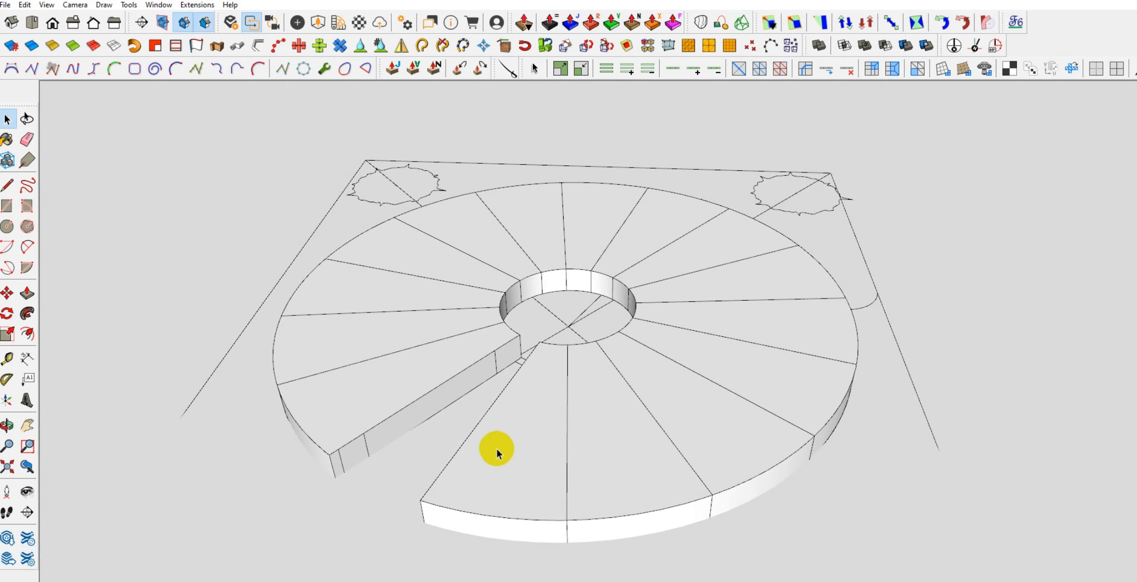
pyautogui.hotkey('ctrl', 'z')
# Check the treads where the ring closes and delete the copy that overlaps its neighbour
pyautogui.click(396, 392)
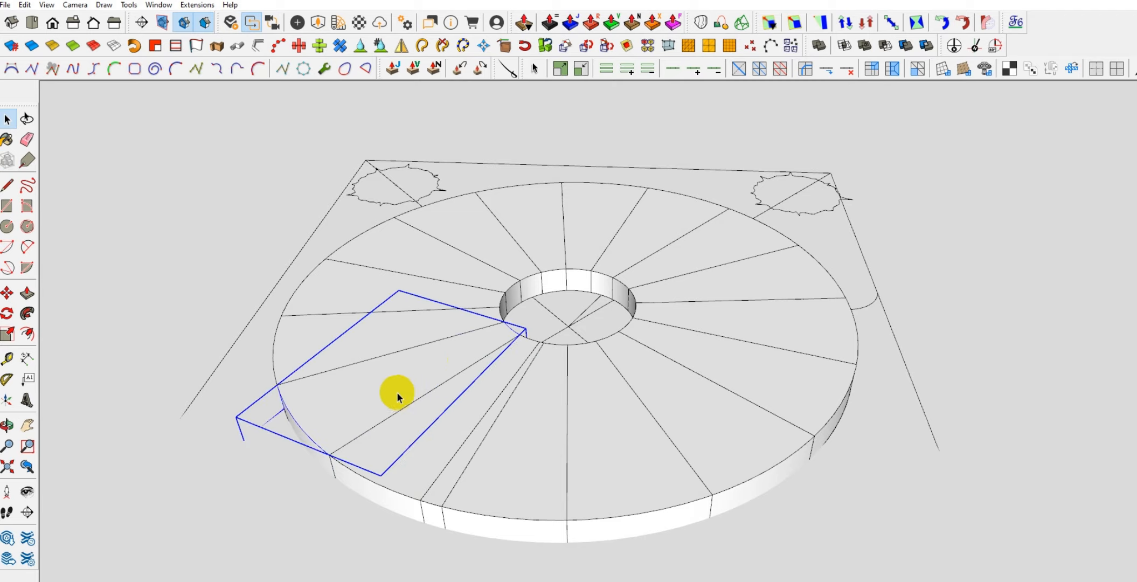
pyautogui.click(439, 469)
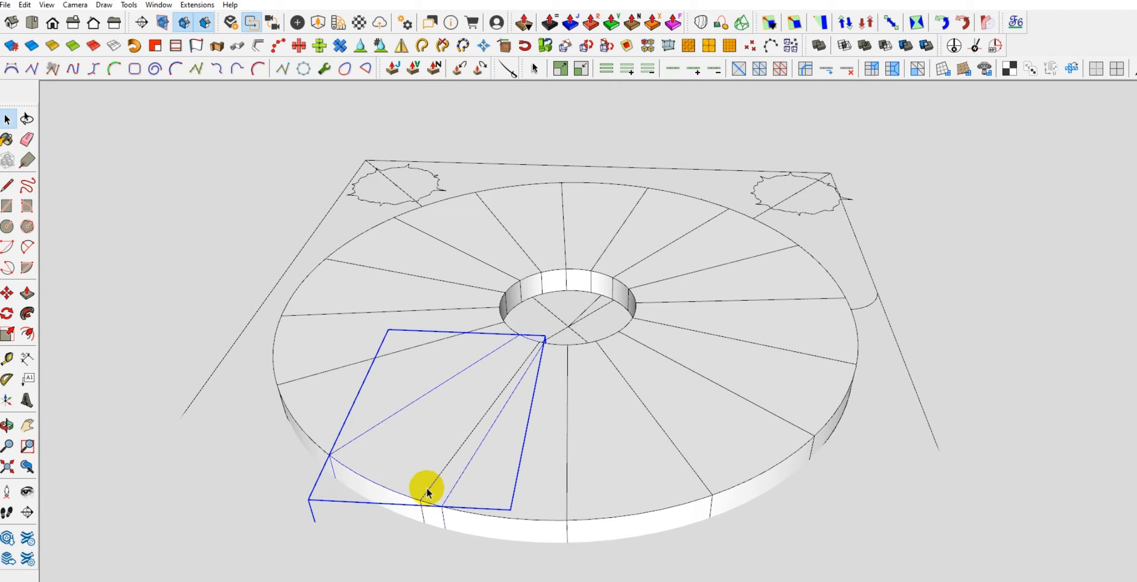
pyautogui.moveTo(400, 446); pyautogui.dragTo(549, 335, button='middle')
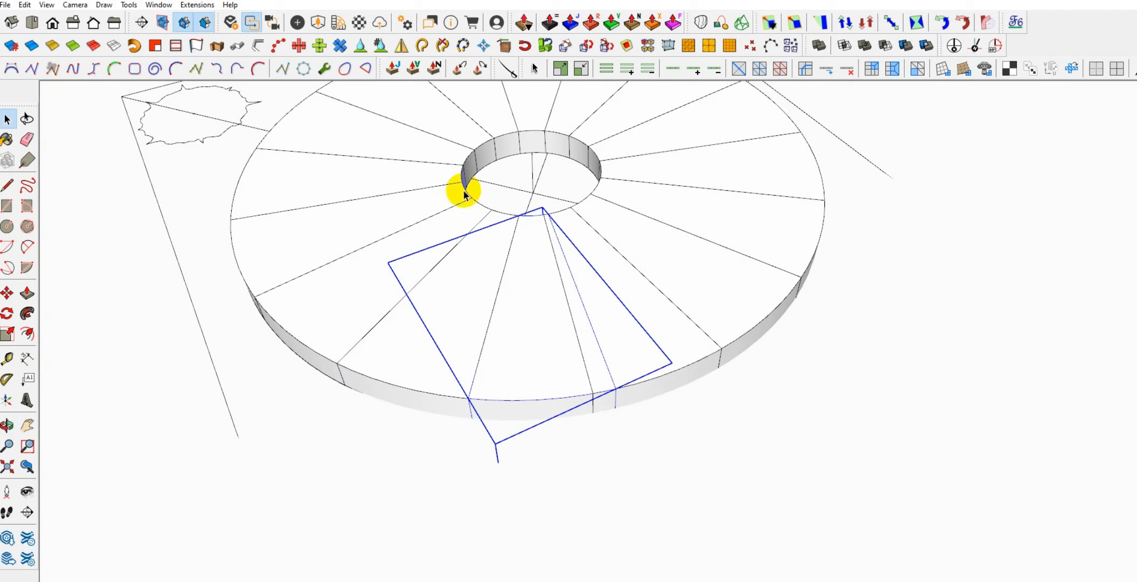
pyautogui.moveTo(464, 191); pyautogui.dragTo(631, 475)
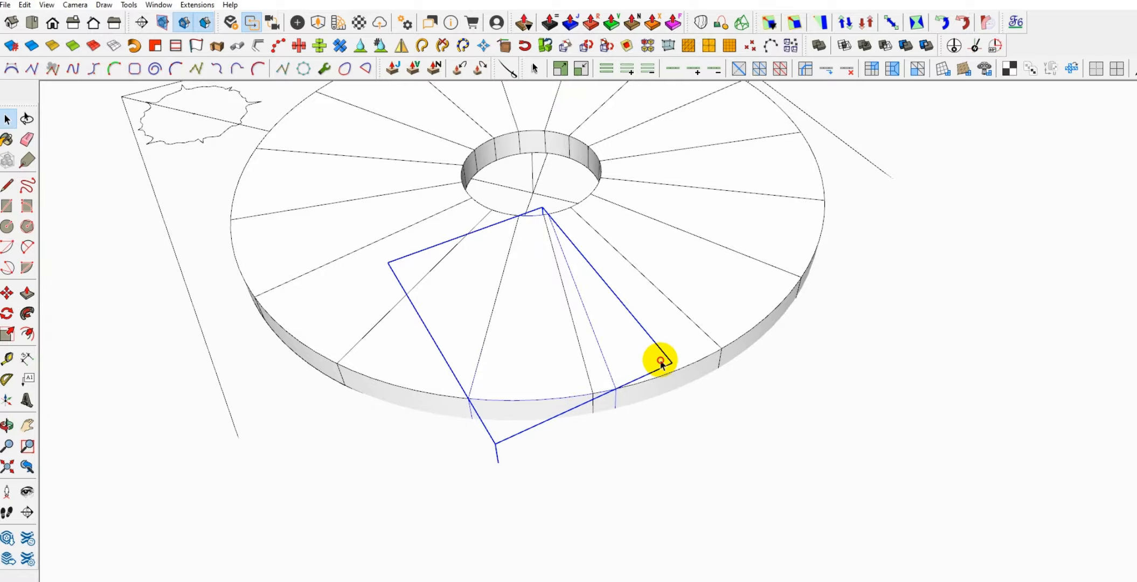
pyautogui.click(660, 360)
pyautogui.press('Delete')
# Select all treads except the first one beside the gap and move them up by one tread height
pyautogui.moveTo(660, 360); pyautogui.dragTo(344, 294, button='middle')
pyautogui.scroll(-2, 518, 257)
pyautogui.keyDown('shift'); pyautogui.moveTo(345, 294); pyautogui.dragTo(511, 259, button='middle'); pyautogui.keyUp('shift')
pyautogui.moveTo(331, 135); pyautogui.dragTo(833, 513)
pyautogui.scroll(4, 544, 319)
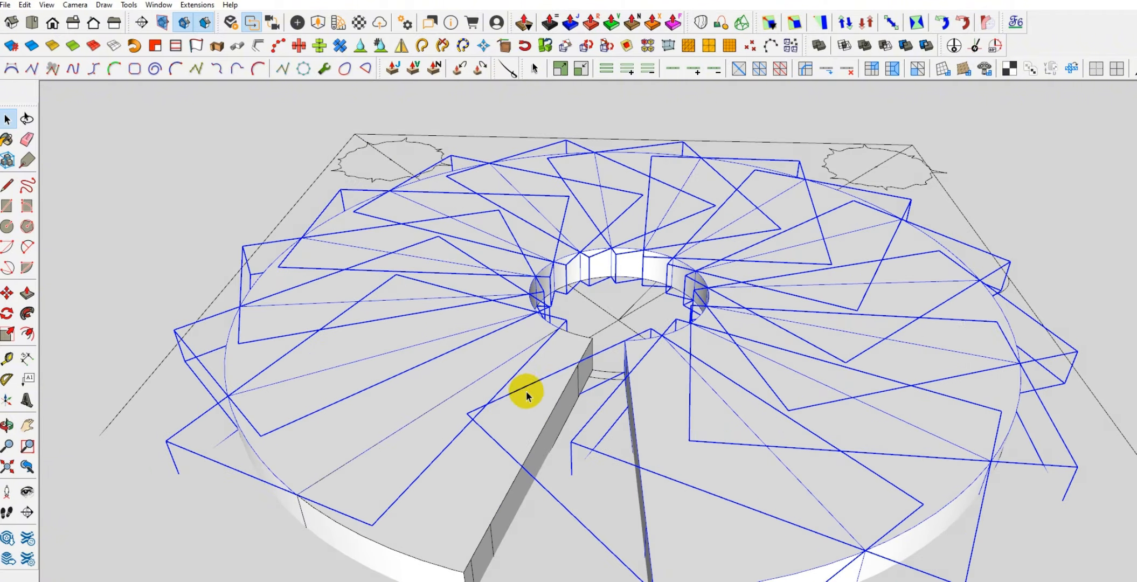
pyautogui.moveTo(527, 396); pyautogui.dragTo(521, 393, button='middle')
pyautogui.press('m')
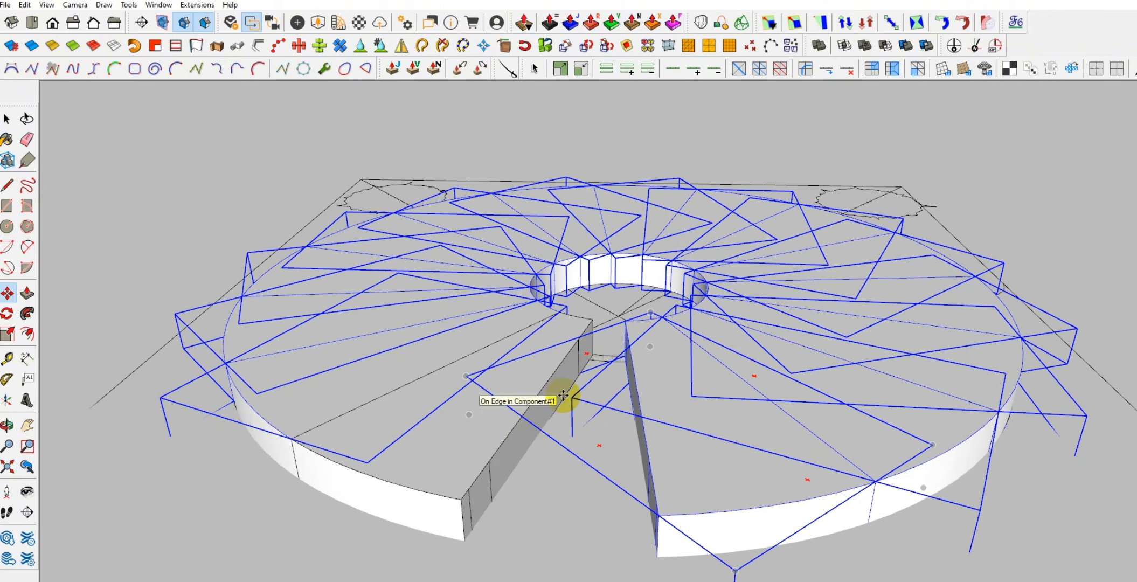
pyautogui.click(563, 396)
pyautogui.click(562, 362)
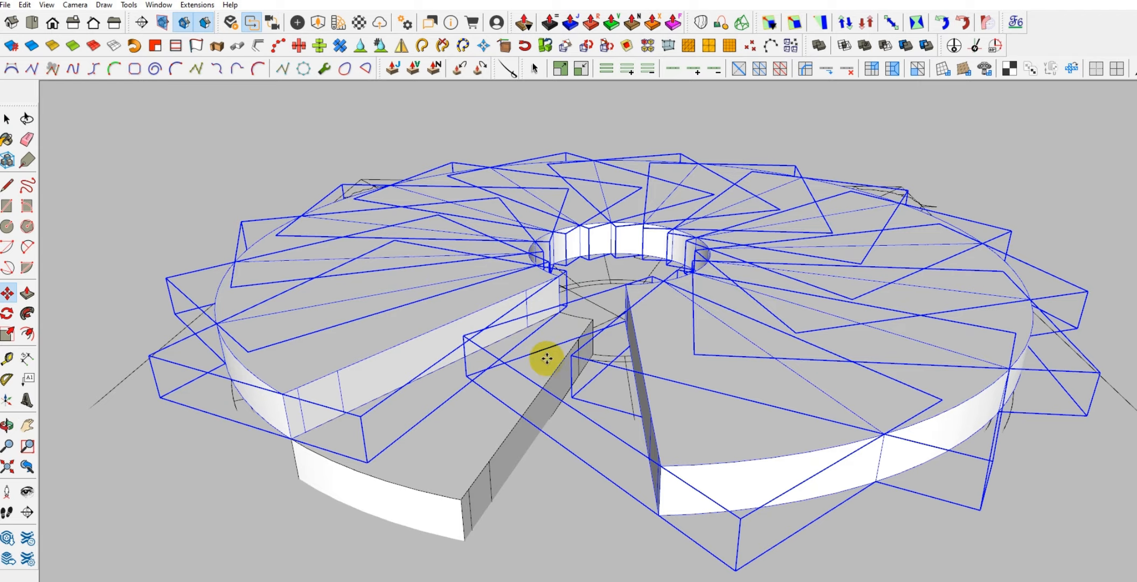
# Remove the second tread from the selection and move the remaining treads up by another tread height
pyautogui.press('space')
pyautogui.keyDown('shift'); pyautogui.click(452, 309); pyautogui.keyUp('shift')
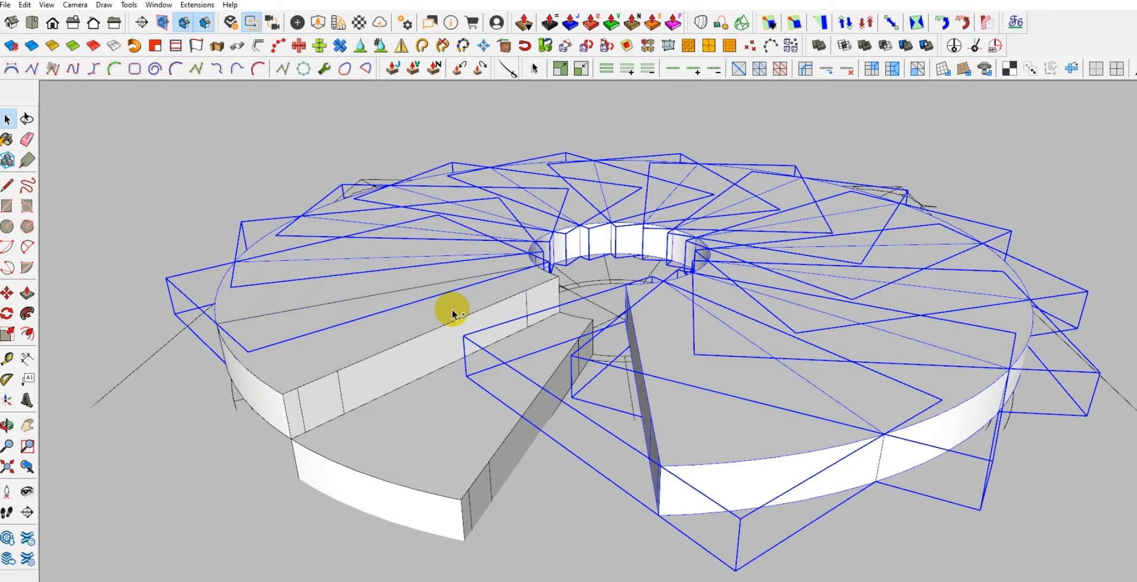
pyautogui.press('m')
pyautogui.click(452, 358)
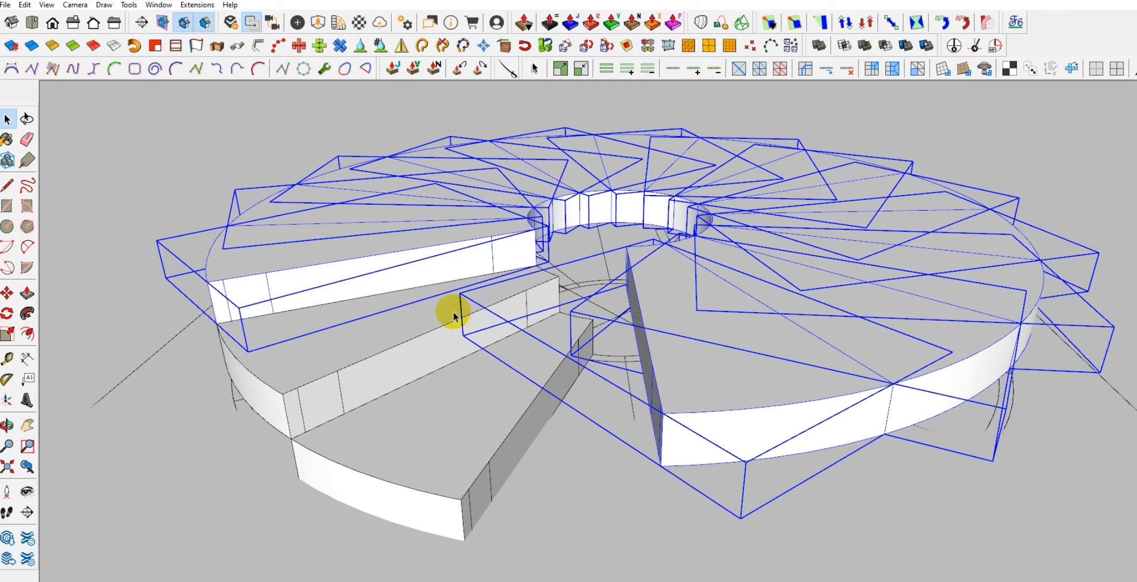
# Remove the third and fourth treads from the selection in turn, moving the remaining treads up one tread height each time
pyautogui.moveTo(431, 264); pyautogui.dragTo(478, 311, button='middle')
pyautogui.scroll(2, 483, 319)
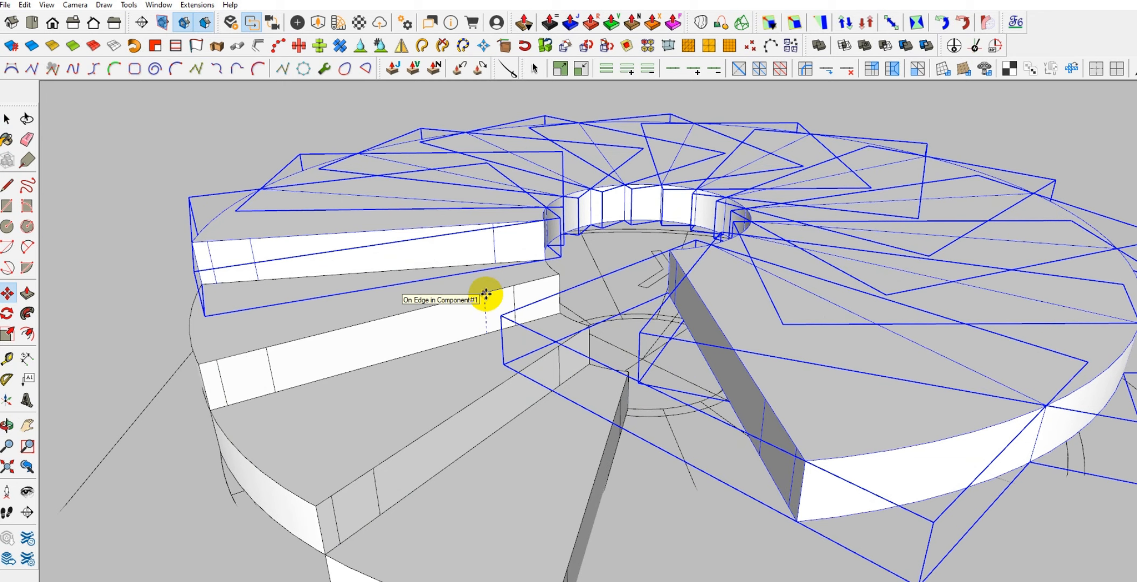
pyautogui.moveTo(472, 241); pyautogui.dragTo(455, 315, button='middle')
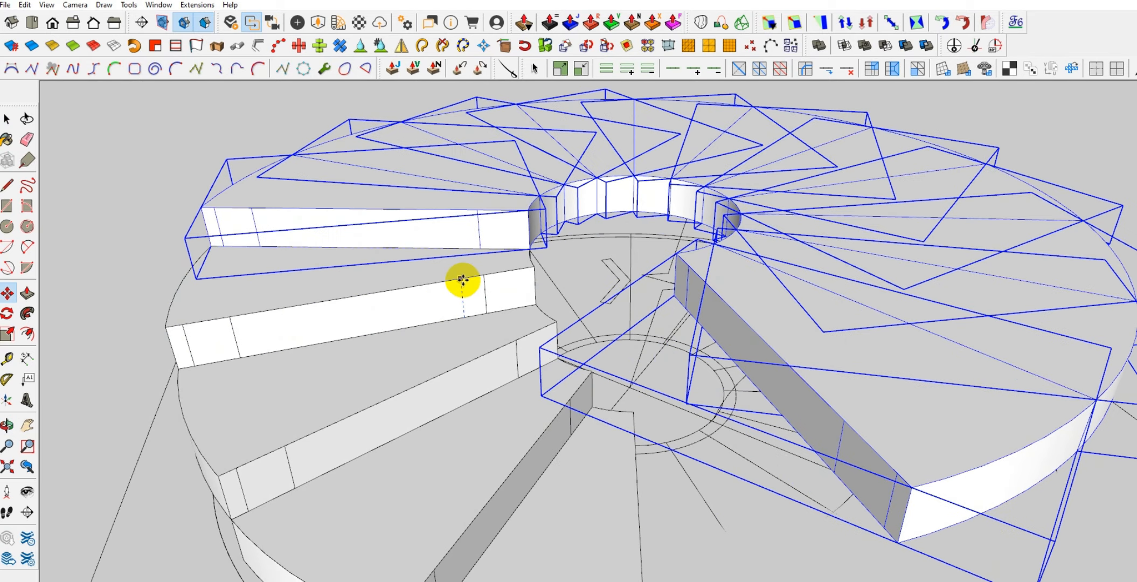
# Deselect the fifth tread and move the treads still selected up by one tread height
pyautogui.keyDown('shift'); pyautogui.moveTo(465, 241); pyautogui.dragTo(455, 274, button='middle'); pyautogui.keyUp('shift')
pyautogui.press('space')
pyautogui.keyDown('shift'); pyautogui.click(422, 269); pyautogui.keyUp('shift')
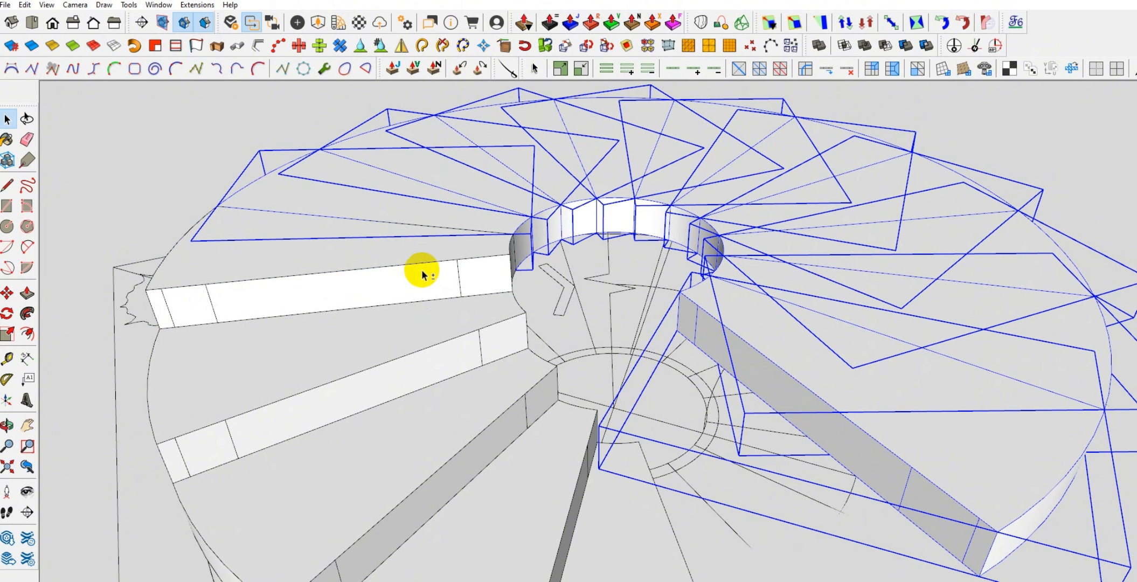
pyautogui.press('m')
pyautogui.click(450, 294)
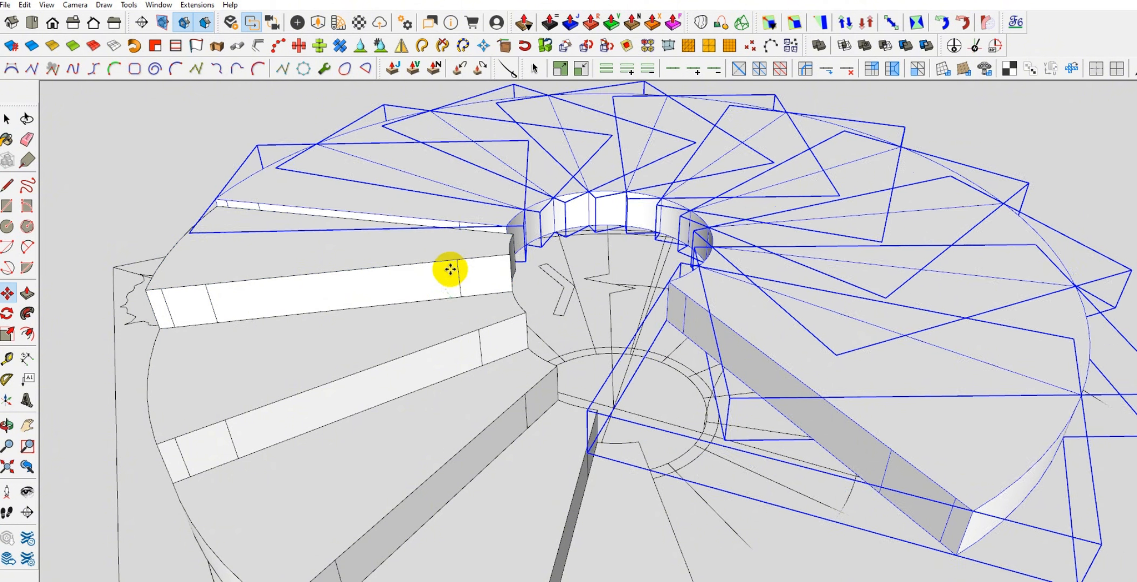
pyautogui.click(449, 261)
# Take the sixth tread out of the selection and raise the rest by one tread height
pyautogui.press('space')
pyautogui.moveTo(442, 207); pyautogui.dragTo(406, 232, button='middle')
pyautogui.click(382, 258)
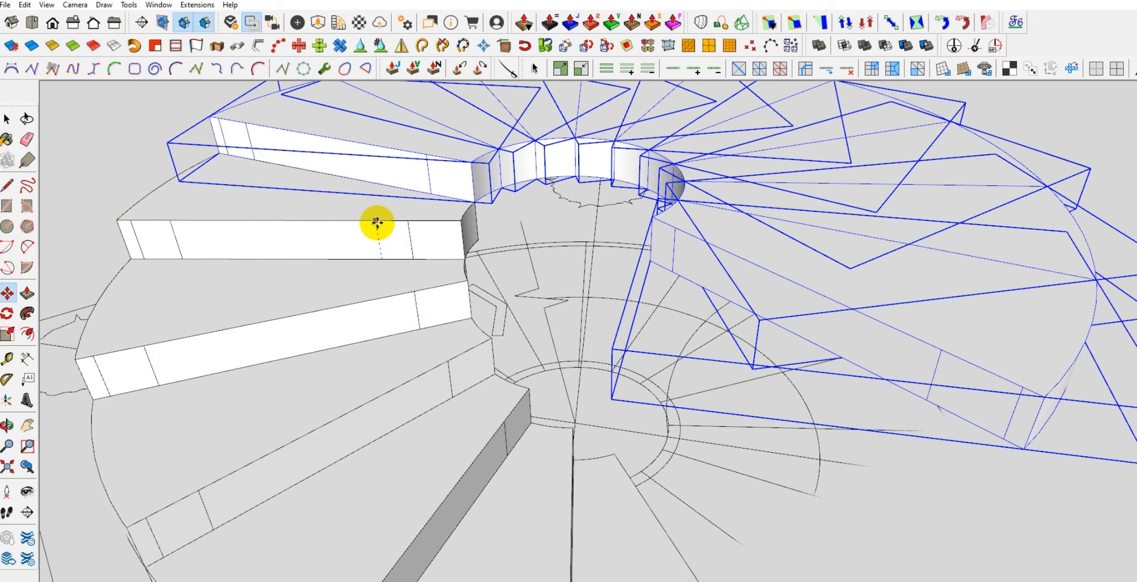
pyautogui.click(376, 221)
# Deselect the seventh tread and raise the remaining selected treads by one tread height
pyautogui.press('space')
pyautogui.keyDown('shift'); pyautogui.click(373, 171); pyautogui.keyUp('shift')
pyautogui.moveTo(374, 175); pyautogui.dragTo(361, 236, button='middle')
pyautogui.press('m')
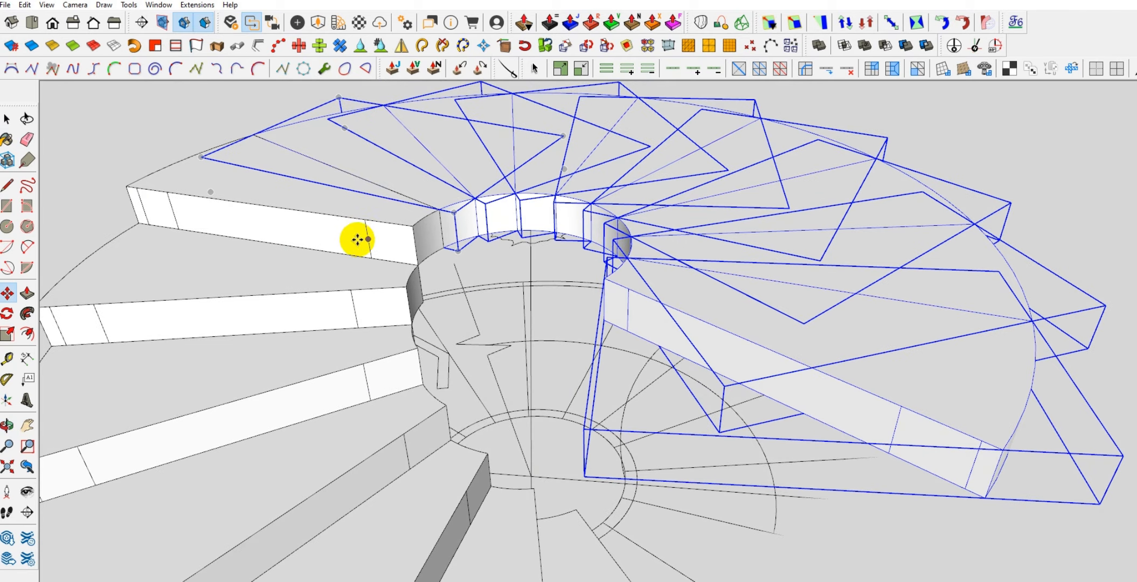
pyautogui.click(337, 251)
pyautogui.click(334, 216)
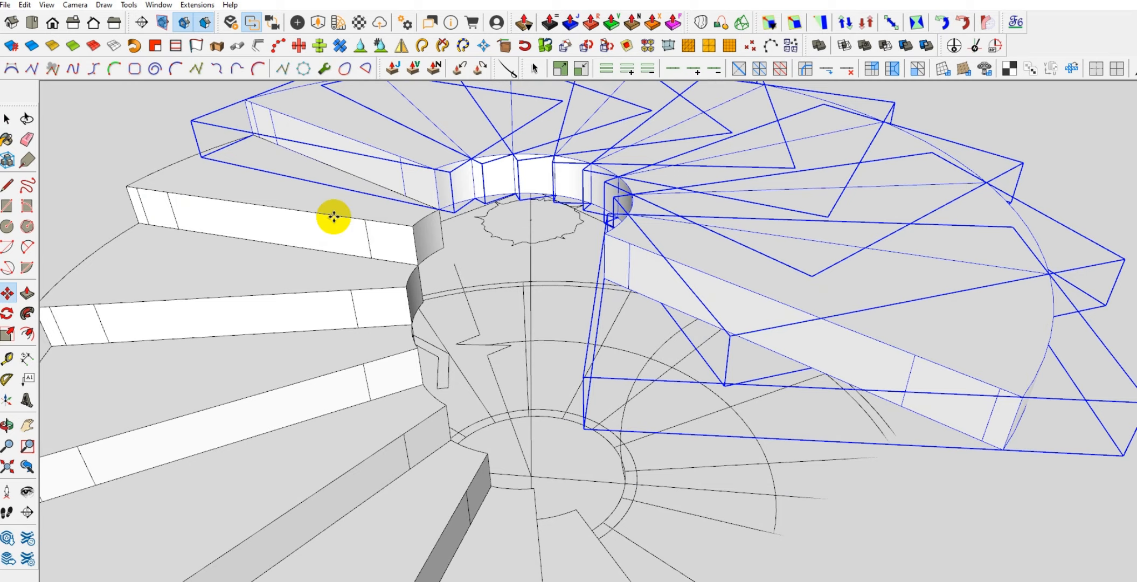
# Deselect the next two treads one after the other, raising the remaining treads by one tread height after each
pyautogui.keyDown('shift'); pyautogui.click(401, 168); pyautogui.keyUp('shift')
pyautogui.moveTo(355, 173); pyautogui.dragTo(317, 203, button='middle')
pyautogui.press('m')
pyautogui.moveTo(398, 183); pyautogui.dragTo(292, 241, button='middle')
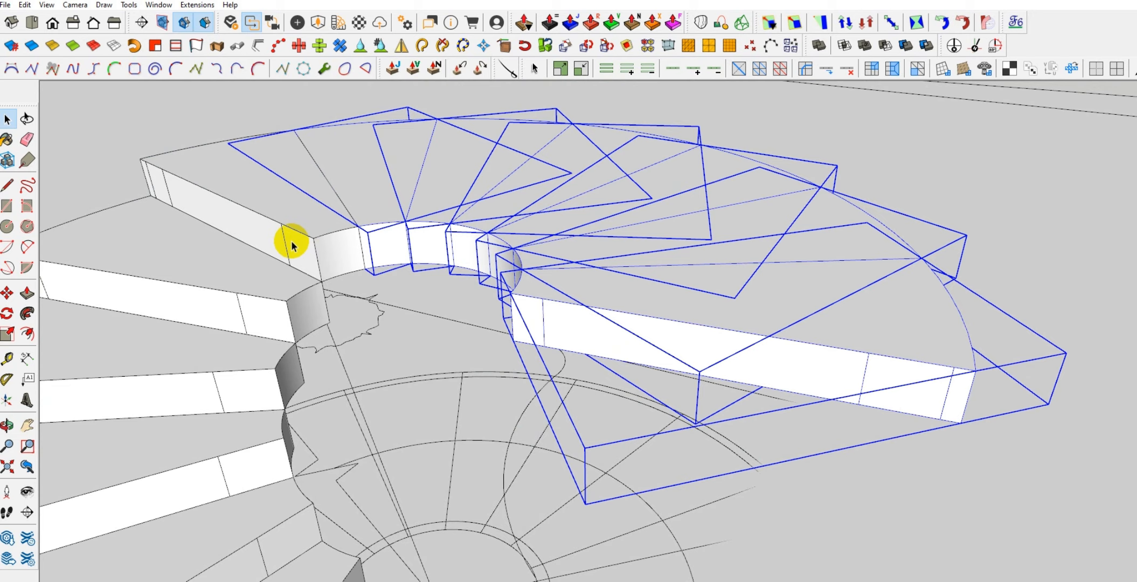
pyautogui.click(262, 249)
pyautogui.click(256, 213)
pyautogui.press('space')
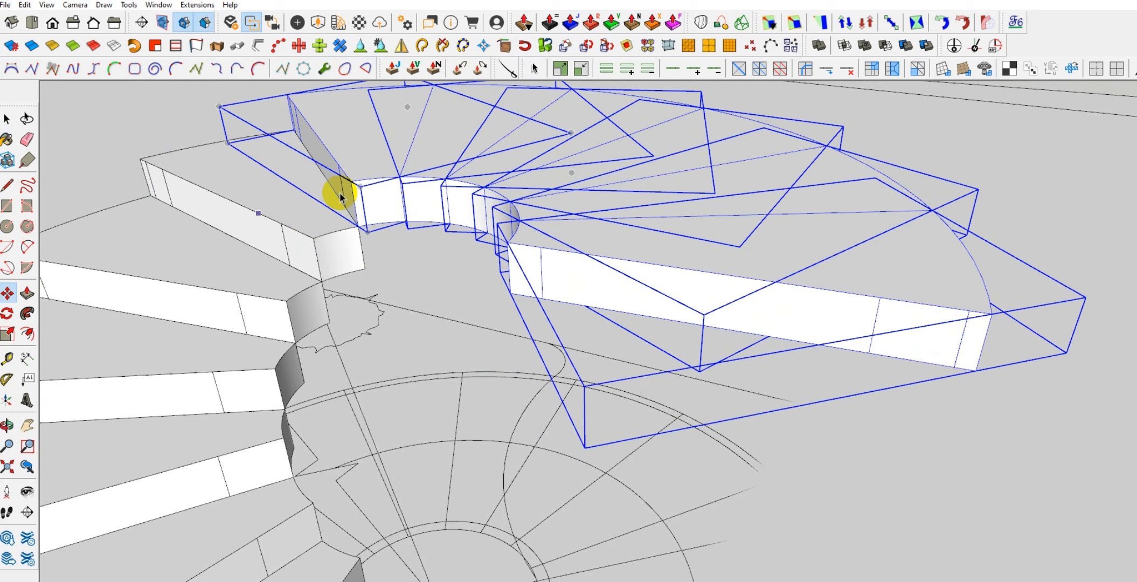
# Deselect the lowest tread in the selection and move the last five treads up by one tread height
pyautogui.keyDown('shift'); pyautogui.click(356, 181); pyautogui.keyUp('shift')
pyautogui.moveTo(324, 183); pyautogui.dragTo(332, 231, button='middle')
pyautogui.press('m')
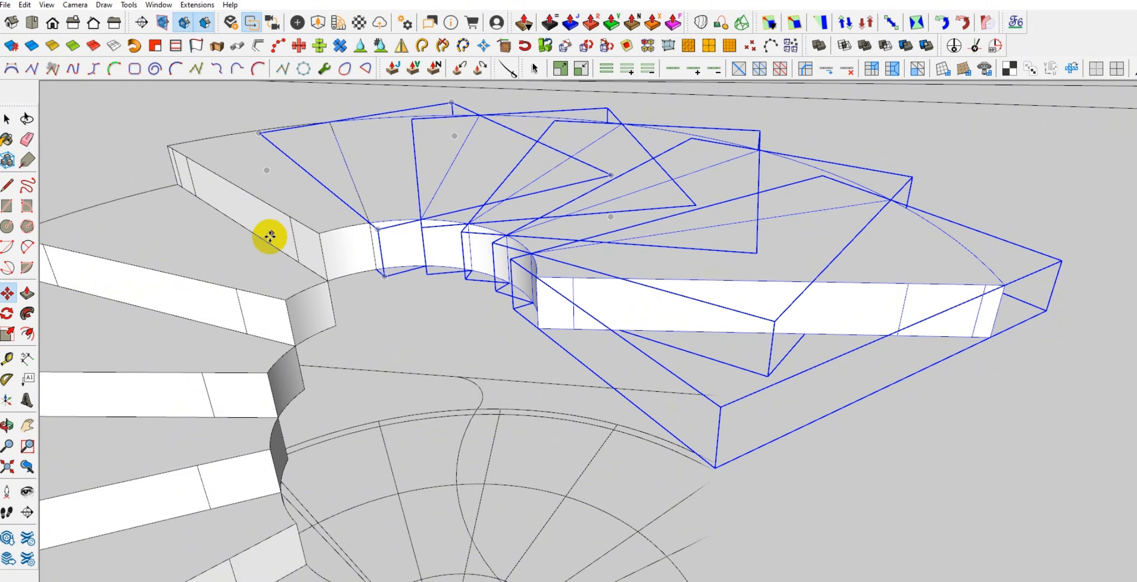
pyautogui.click(268, 241)
pyautogui.click(261, 203)
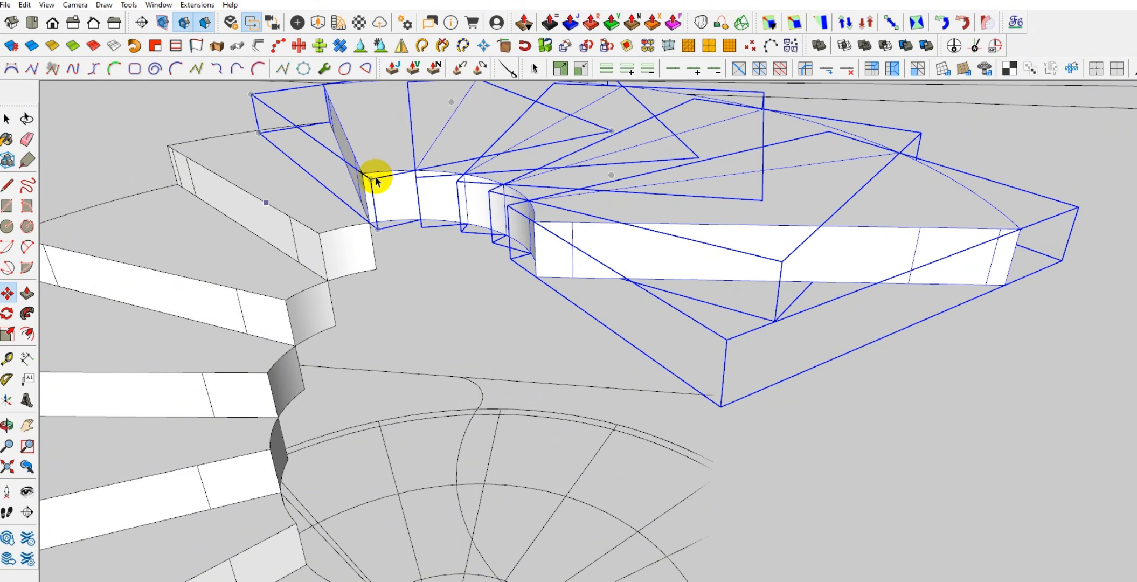
# Remove one more tread from the selection and raise the last four treads by one tread height
pyautogui.press('space')
pyautogui.moveTo(393, 167); pyautogui.dragTo(371, 250, button='middle')
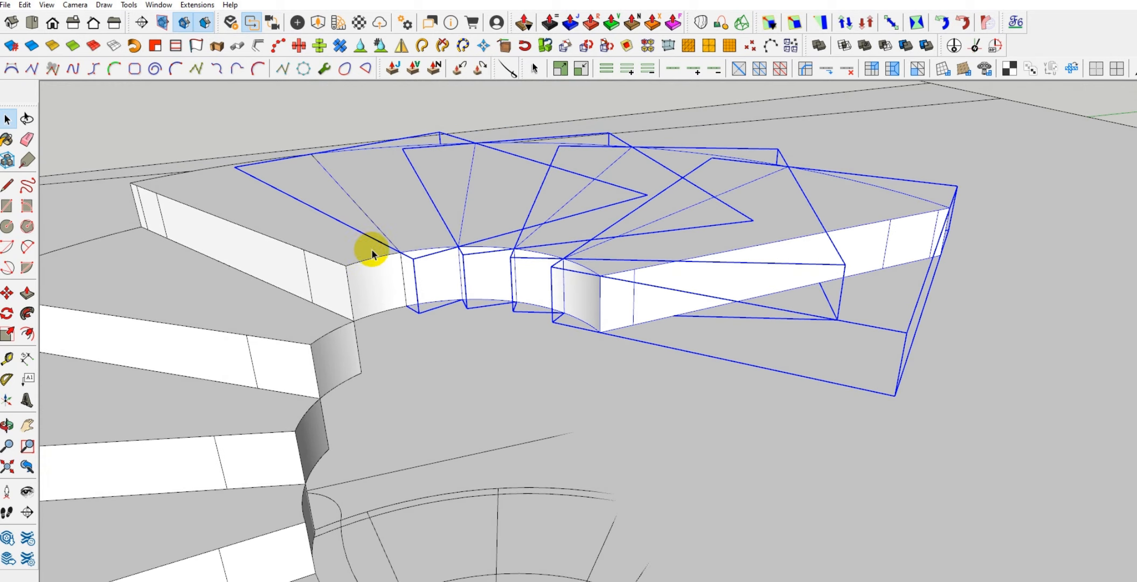
pyautogui.press('m')
pyautogui.click(277, 289)
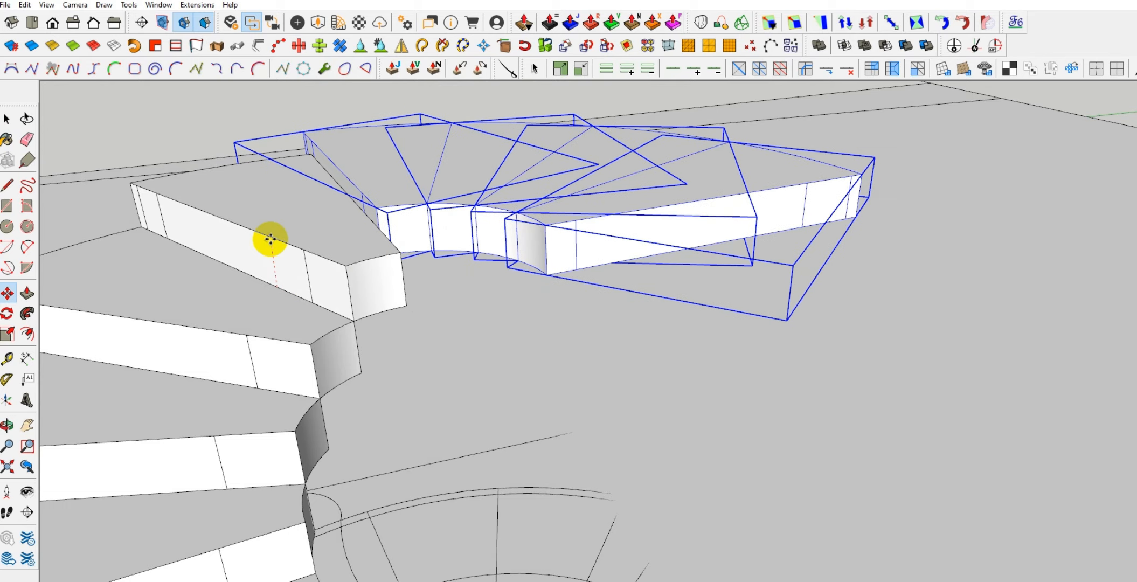
pyautogui.click(272, 234)
# Raise the last three treads by one tread height, and the last two by another, deselecting the lowest tread before each move
pyautogui.moveTo(413, 175); pyautogui.dragTo(443, 221, button='middle')
pyautogui.press('m')
pyautogui.click(315, 282)
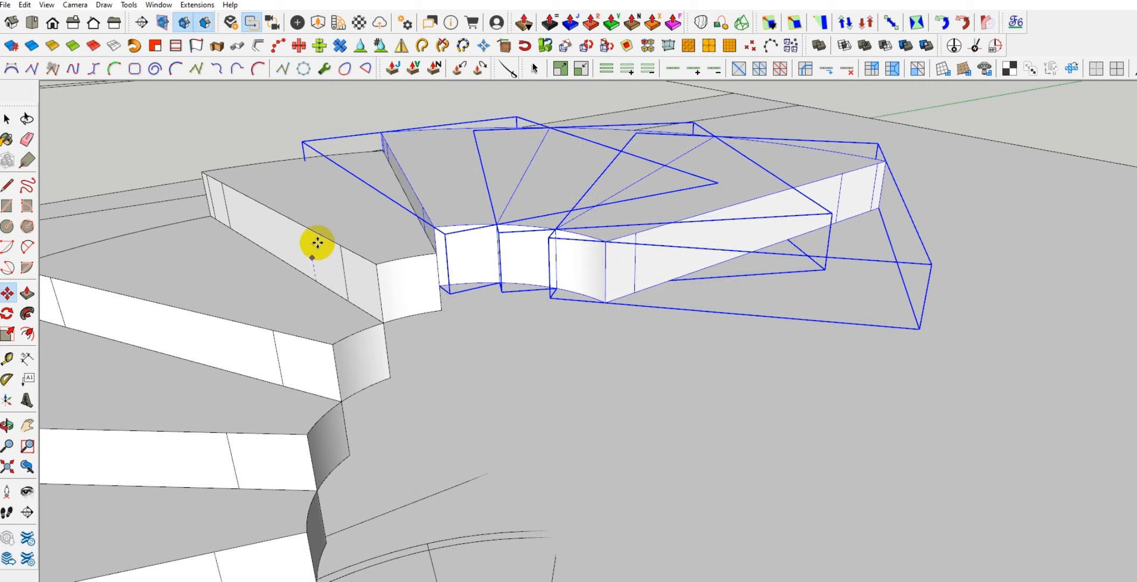
pyautogui.moveTo(406, 229); pyautogui.dragTo(388, 268, button='middle')
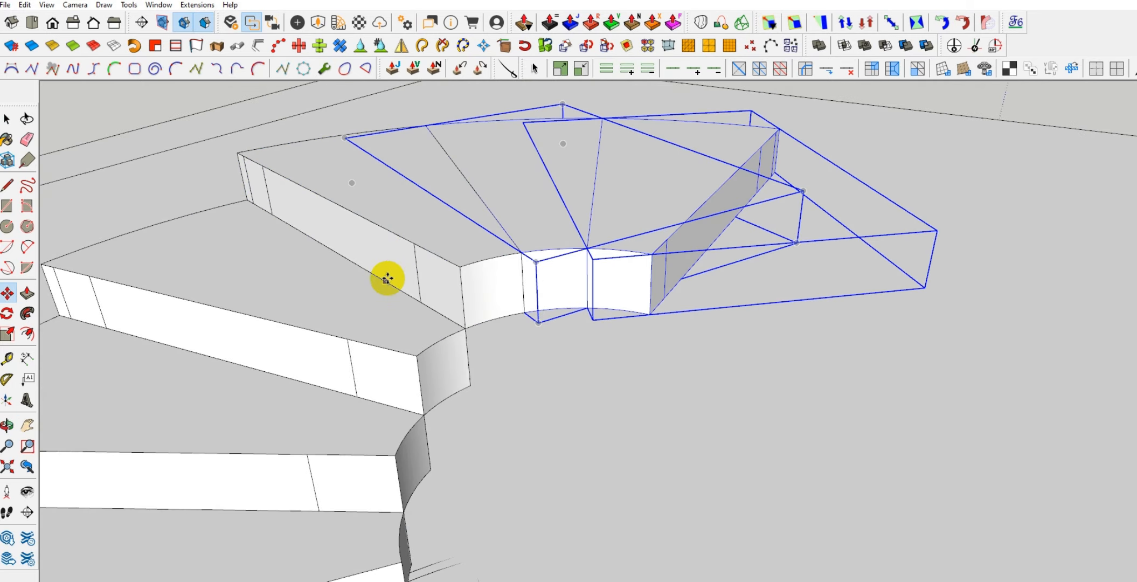
# Leave only the final tread selected and move it up by one tread height
pyautogui.moveTo(511, 203); pyautogui.dragTo(453, 263, button='middle')
pyautogui.keyDown('shift'); pyautogui.click(456, 255); pyautogui.keyUp('shift')
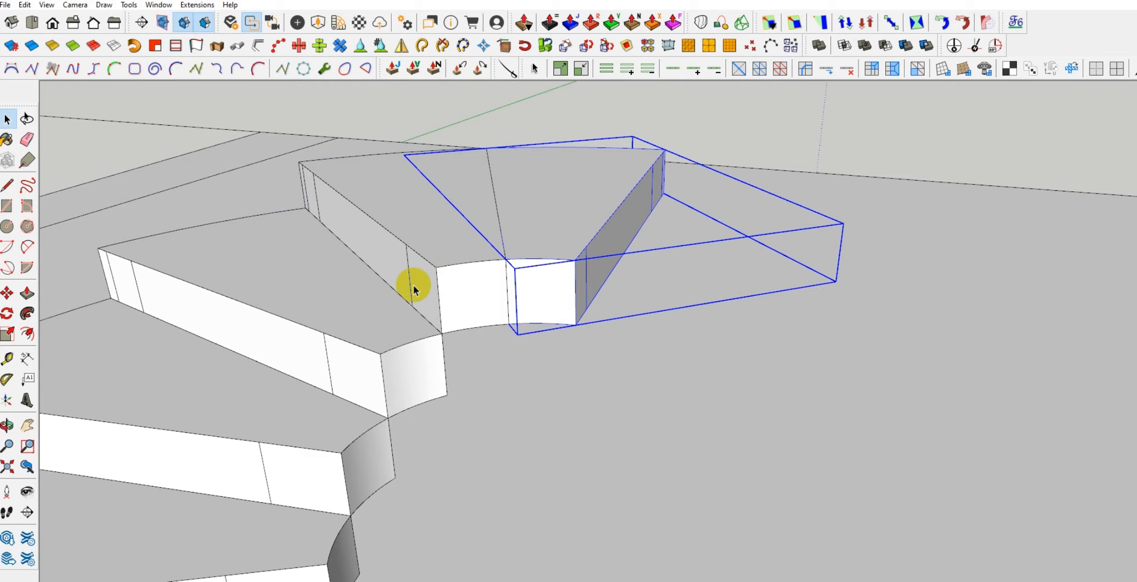
pyautogui.press('m')
pyautogui.click(393, 292)
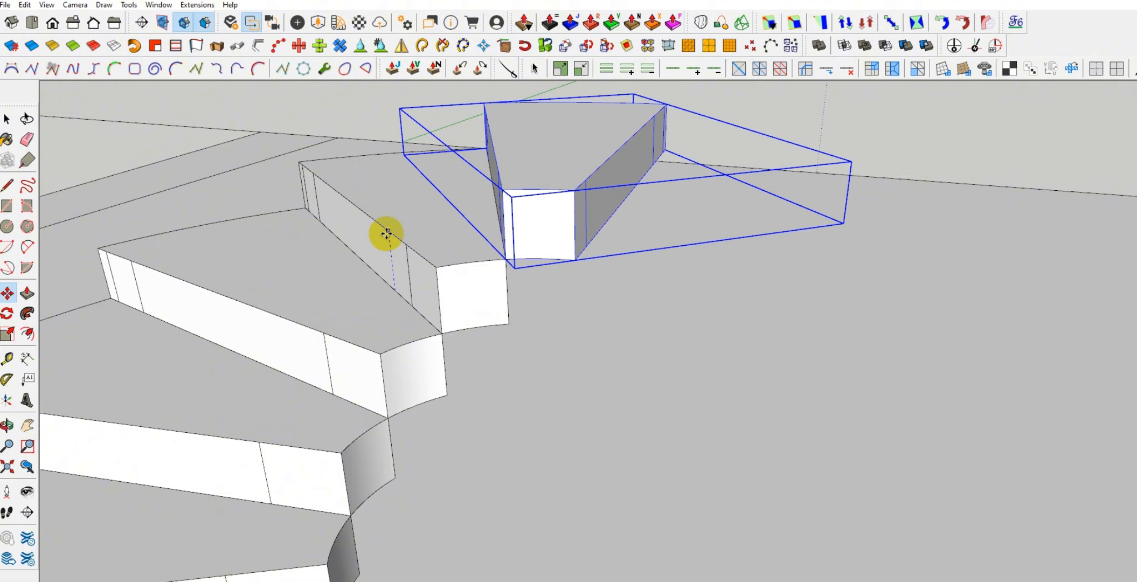
pyautogui.click(387, 231)
pyautogui.press('space')
# Examine the complete flight of raised treads and its floor plan from several angles
pyautogui.scroll(-5, 466, 244)
pyautogui.scroll(-6, 491, 260)
pyautogui.moveTo(571, 337); pyautogui.dragTo(367, 265, button='middle')
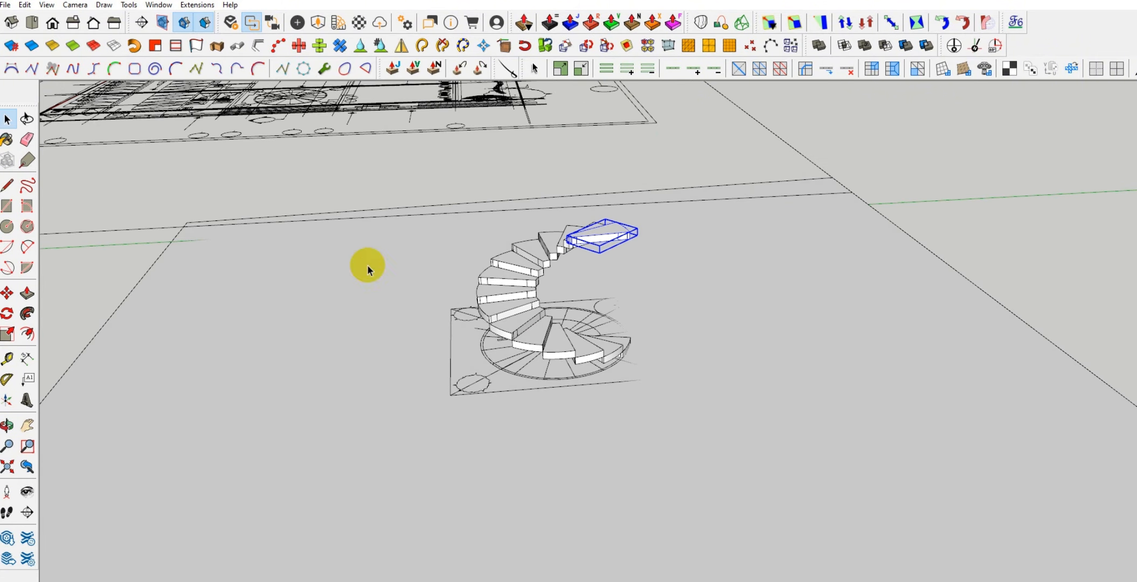
pyautogui.moveTo(586, 247); pyautogui.dragTo(587, 298, button='middle')
pyautogui.scroll(2, 587, 297)
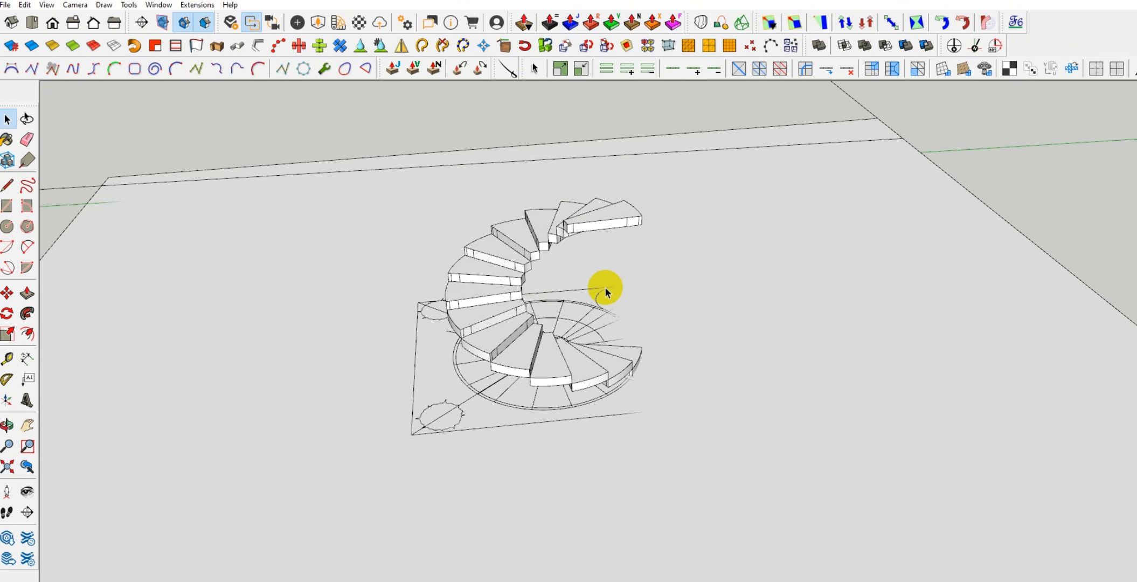
pyautogui.moveTo(521, 258); pyautogui.dragTo(751, 439)
pyautogui.scroll(2, 538, 286)
pyautogui.scroll(-1, 546, 383)
pyautogui.scroll(-3, 469, 333)
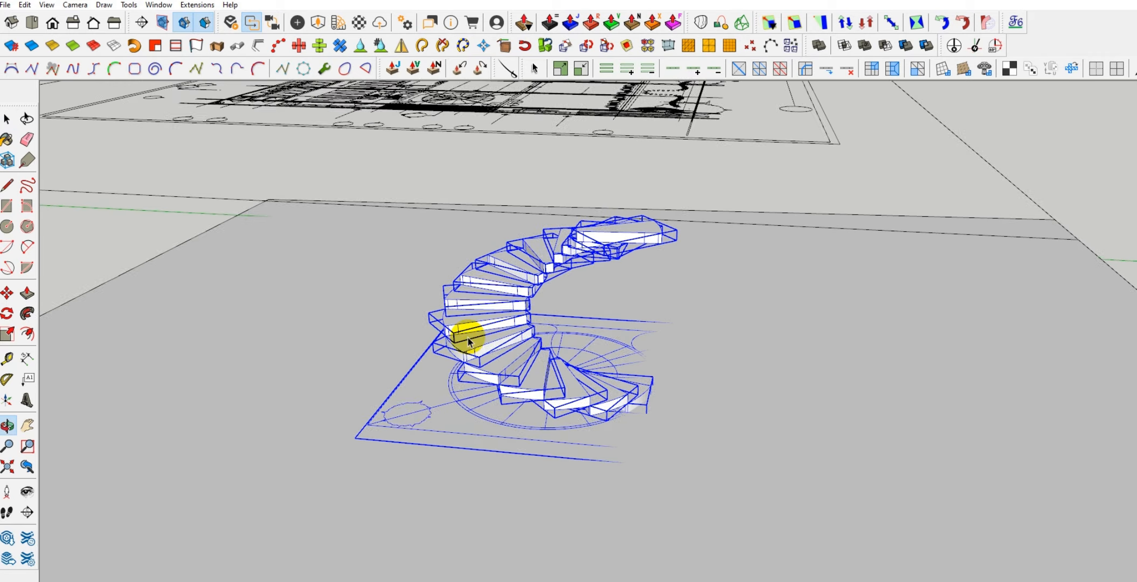
pyautogui.moveTo(469, 332); pyautogui.dragTo(434, 188, button='middle')
pyautogui.scroll(2, 582, 372)
pyautogui.scroll(2, 642, 439)
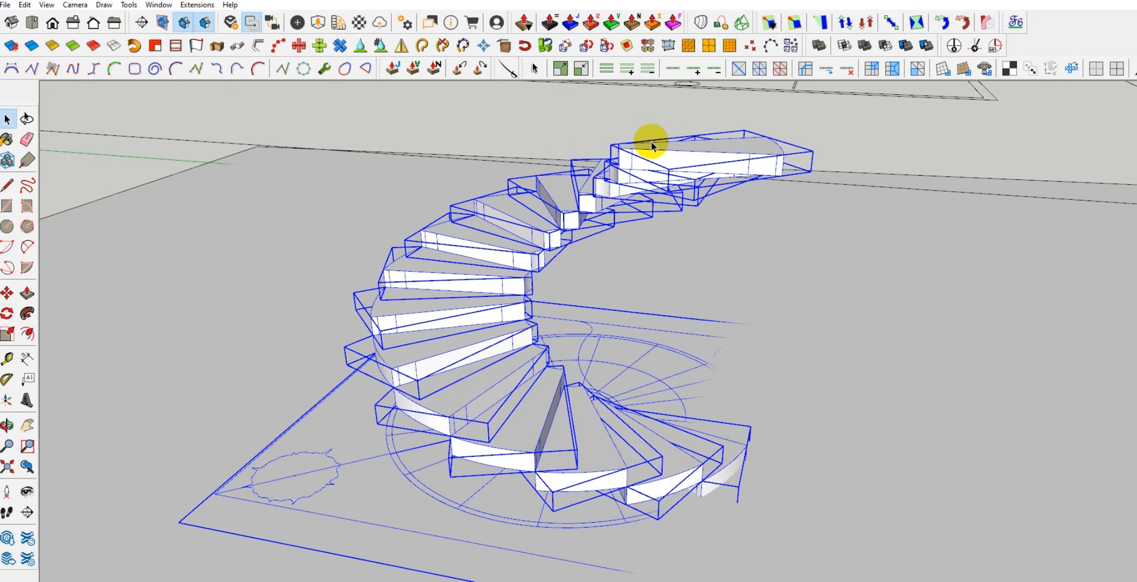
pyautogui.scroll(-3, 474, 409)
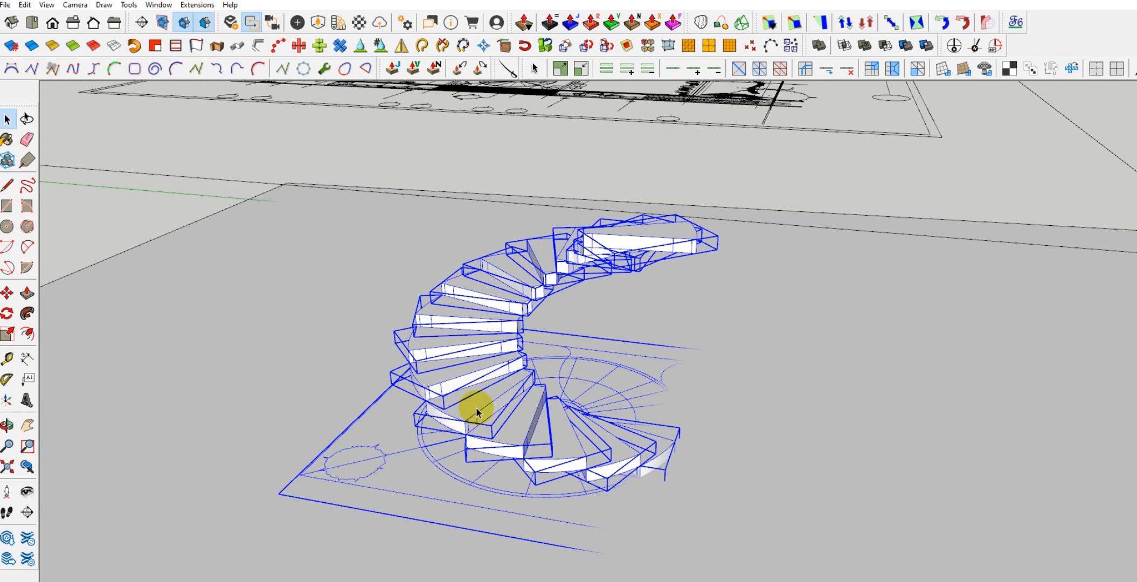
pyautogui.scroll(2, 507, 338)
pyautogui.keyDown('shift'); pyautogui.moveTo(511, 439); pyautogui.dragTo(558, 376, button='middle'); pyautogui.keyUp('shift')
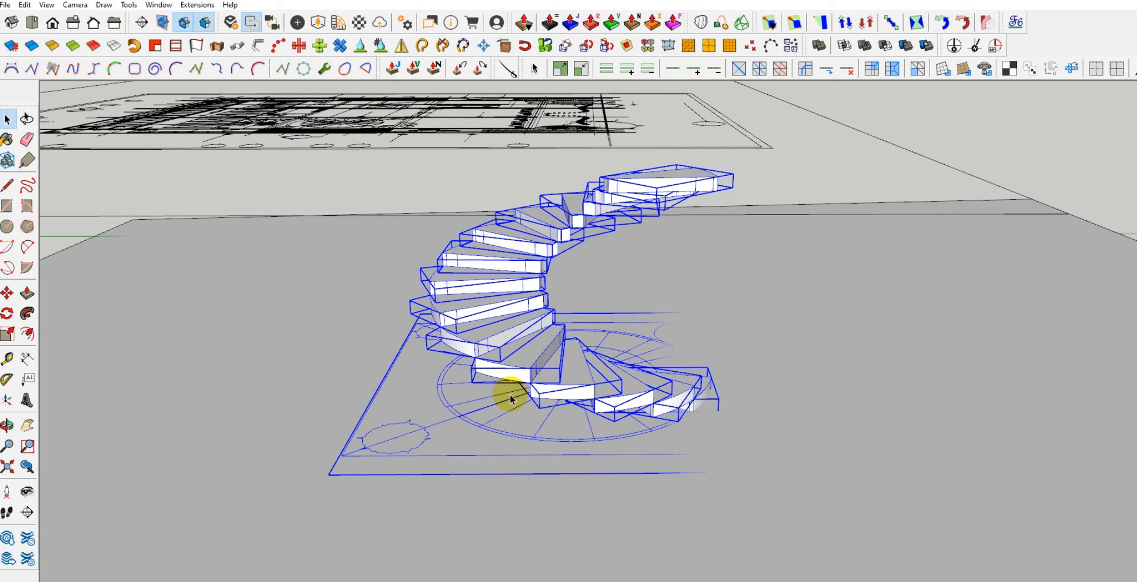
pyautogui.moveTo(506, 392); pyautogui.dragTo(458, 377, button='middle')
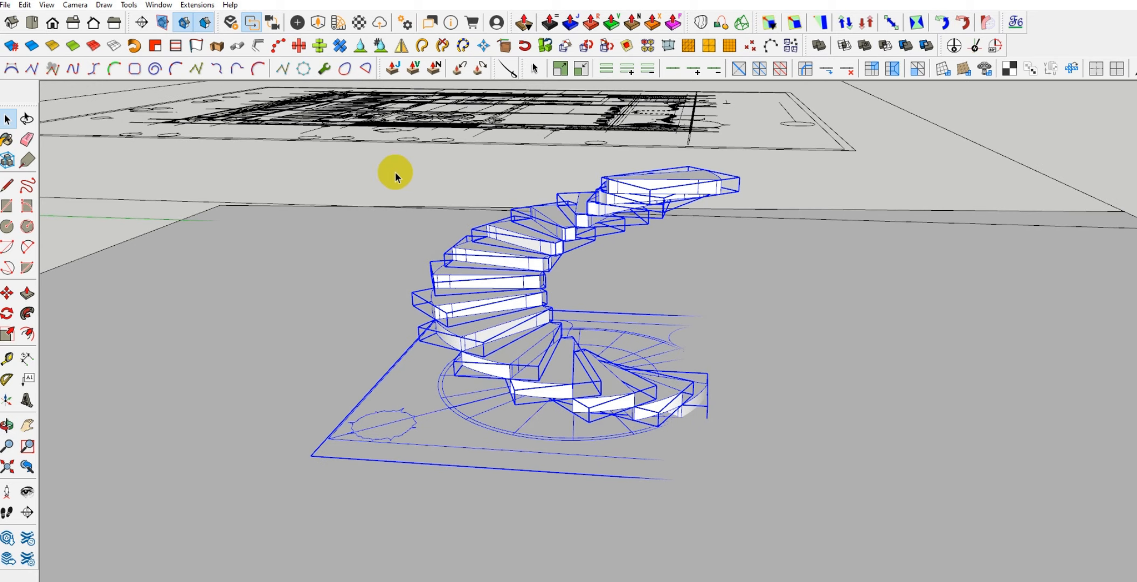
pyautogui.click(444, 235)
pyautogui.moveTo(444, 235); pyautogui.dragTo(536, 322, button='middle')
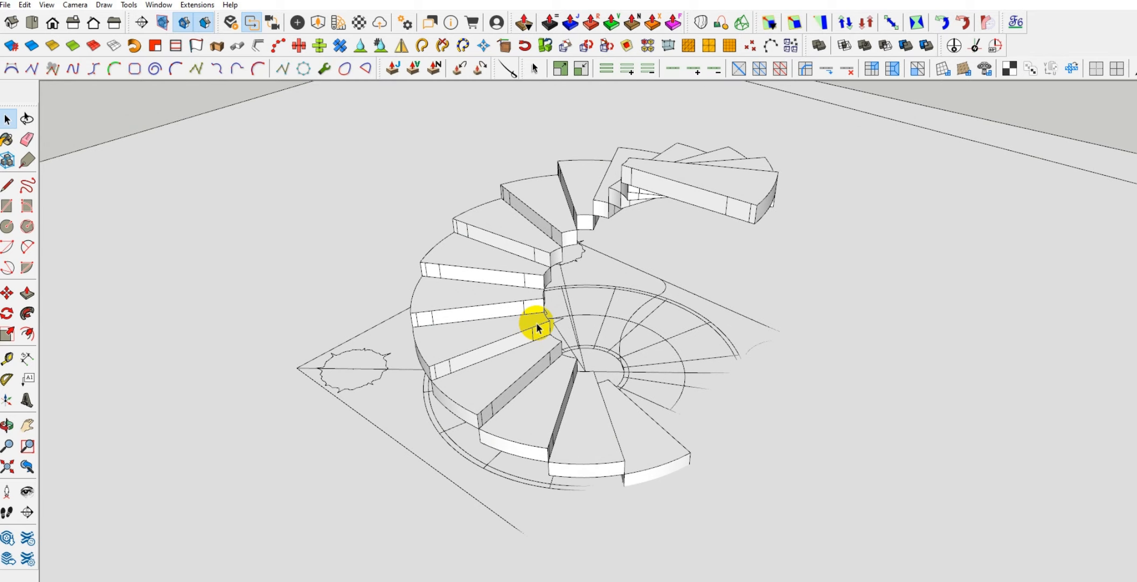
pyautogui.moveTo(551, 368); pyautogui.dragTo(520, 372, button='middle')
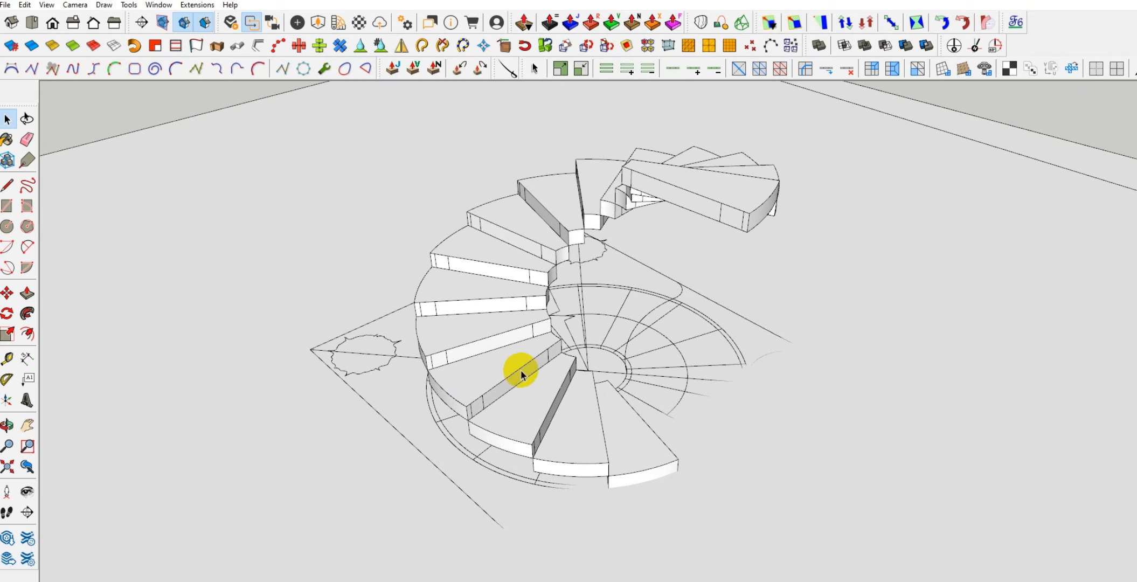
# Draw connected lines along the outer side of the staircase, joining the outer top front corners from the lowest tread upward
pyautogui.press('l')
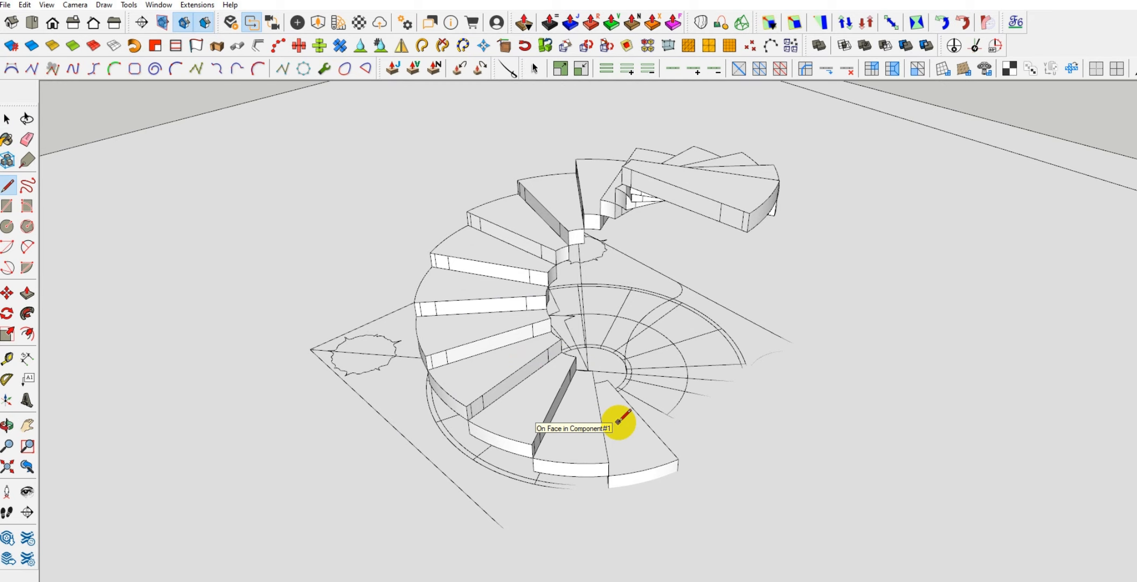
pyautogui.scroll(4, 676, 457)
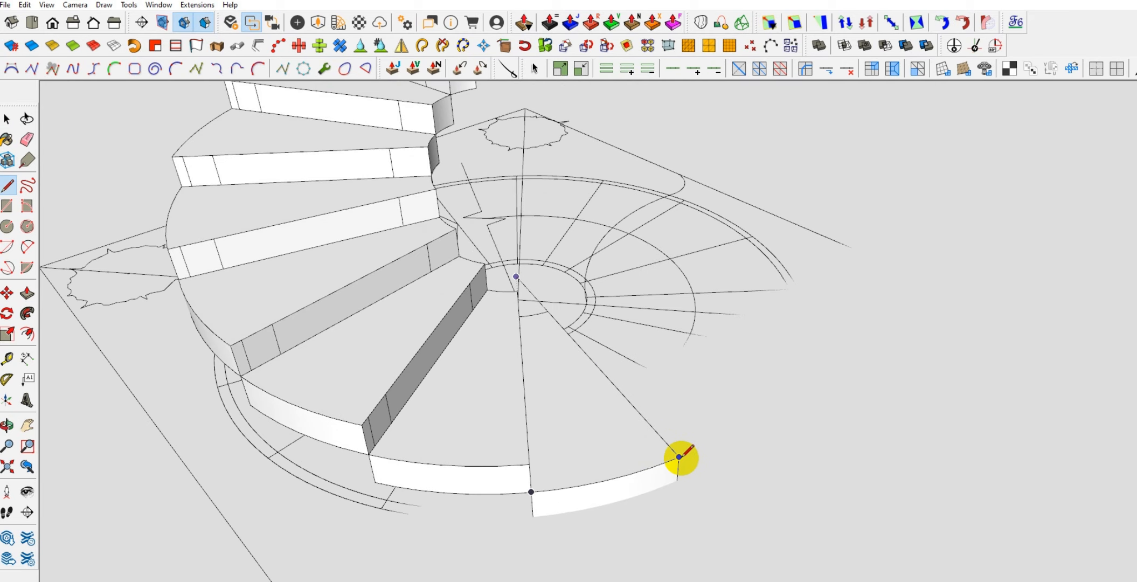
pyautogui.click(679, 457)
pyautogui.scroll(5, 539, 450)
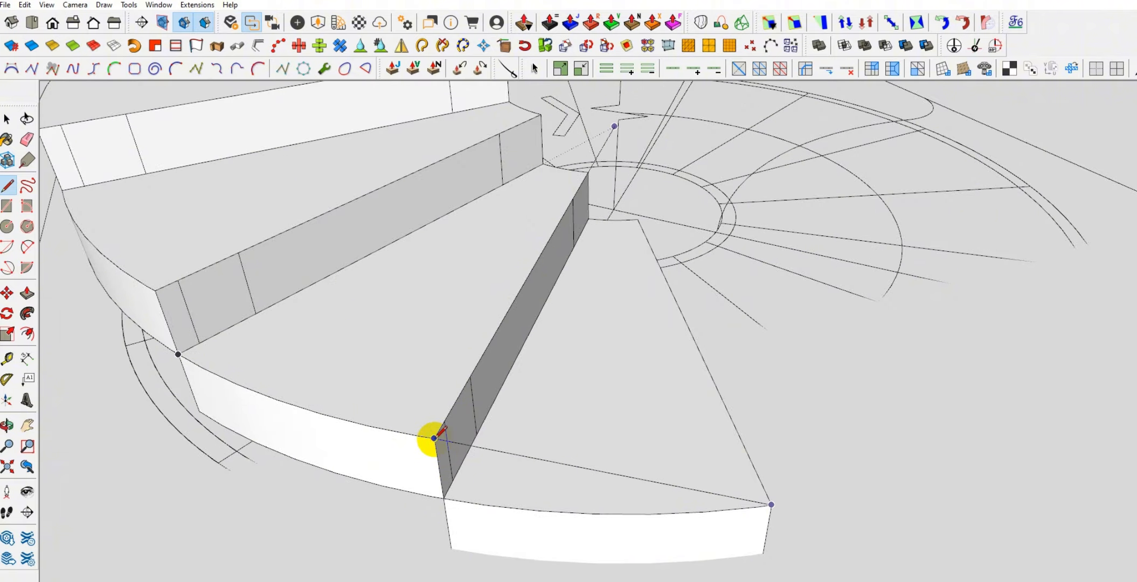
pyautogui.click(434, 438)
pyautogui.click(155, 291)
pyautogui.keyDown('shift'); pyautogui.moveTo(99, 168); pyautogui.dragTo(309, 371, button='middle'); pyautogui.keyUp('shift')
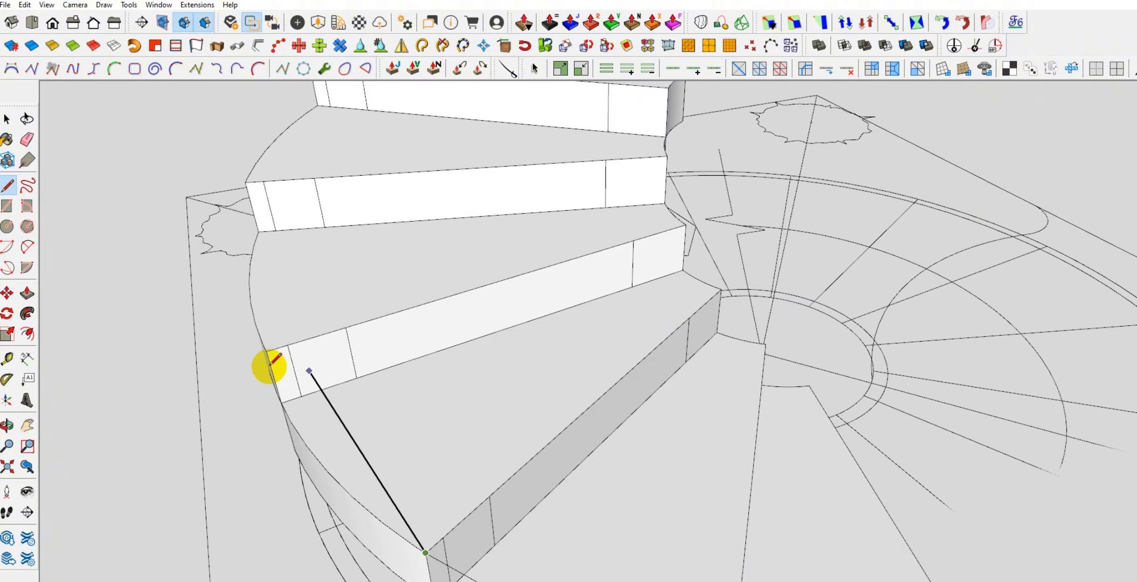
pyautogui.click(268, 350)
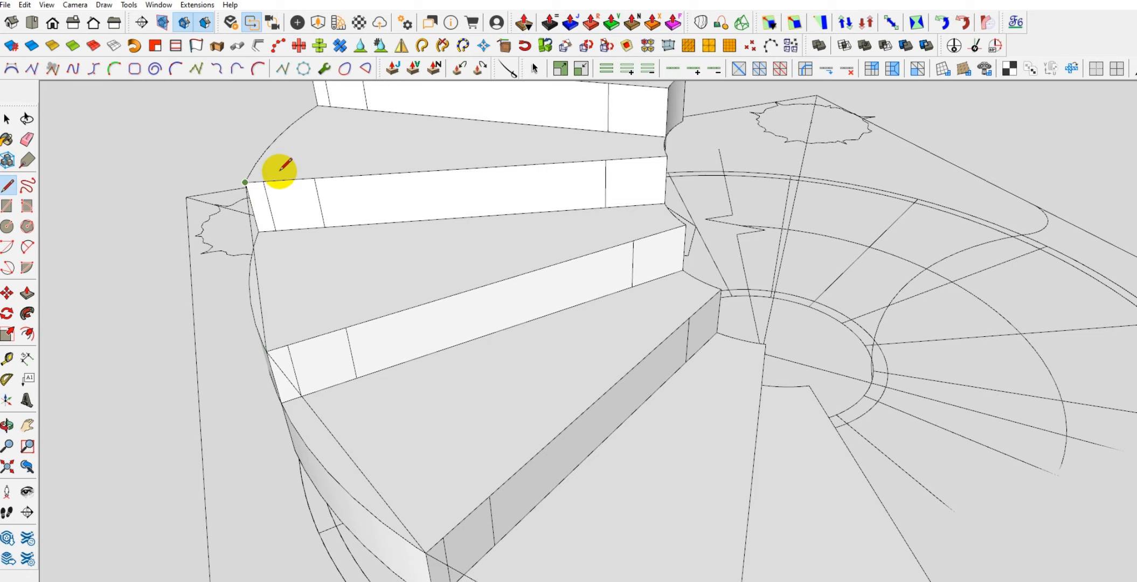
# Continue the connected lines through the outer top front corners of the remaining upper treads, ending at the topmost tread
pyautogui.moveTo(279, 171); pyautogui.dragTo(284, 315, button='middle')
pyautogui.click(266, 274)
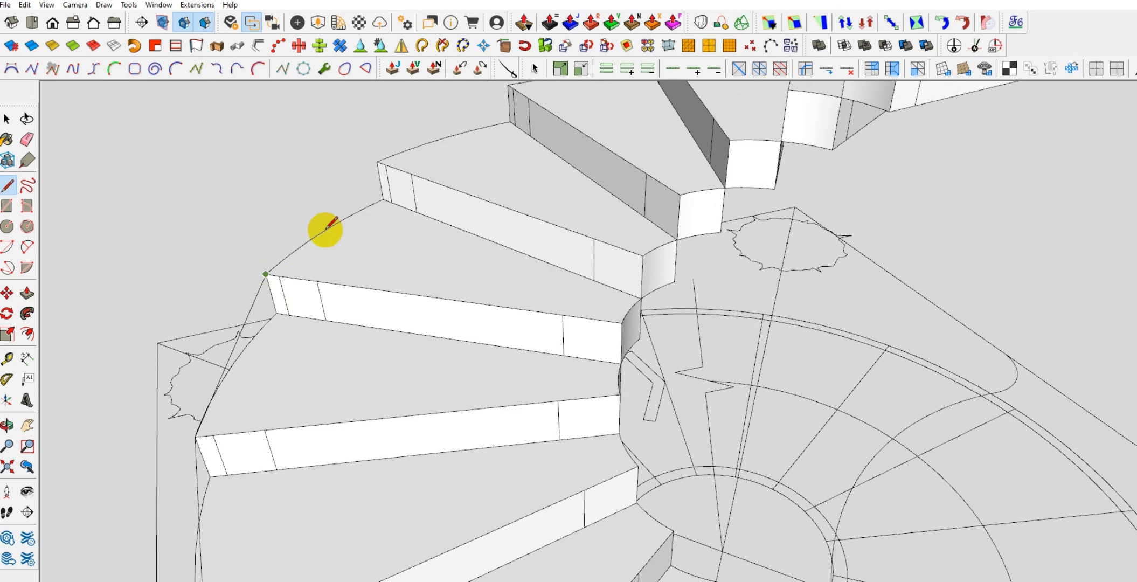
pyautogui.click(377, 161)
pyautogui.moveTo(436, 178); pyautogui.dragTo(373, 292, button='middle')
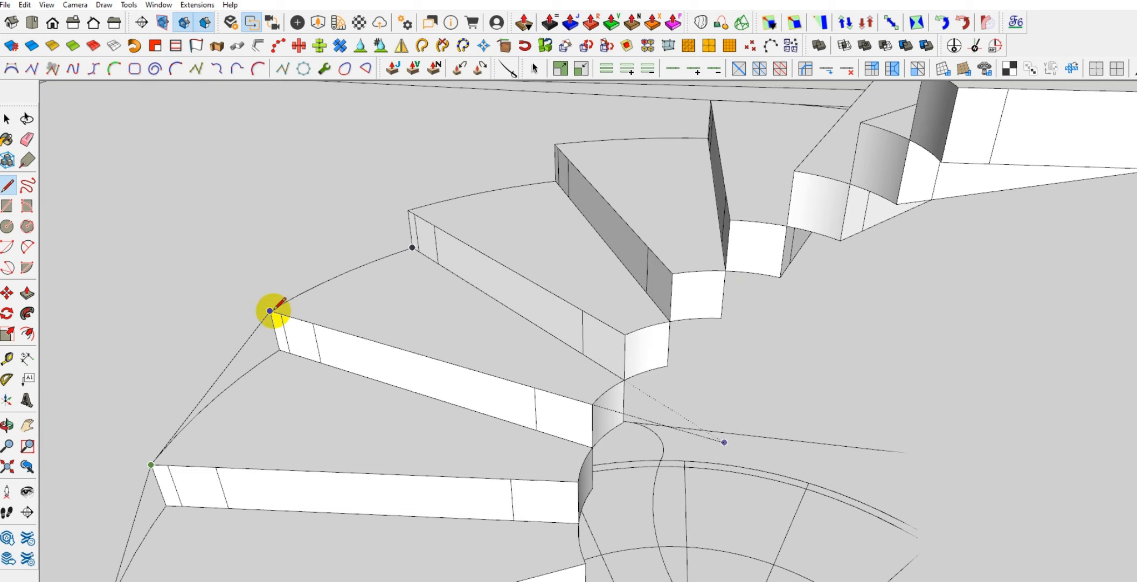
pyautogui.click(408, 210)
pyautogui.moveTo(523, 190)
pyautogui.mouseDown(button='middle')
pyautogui.moveTo(473, 264)
pyautogui.moveTo(347, 244)
pyautogui.moveTo(371, 326)
pyautogui.mouseUp(button='middle')
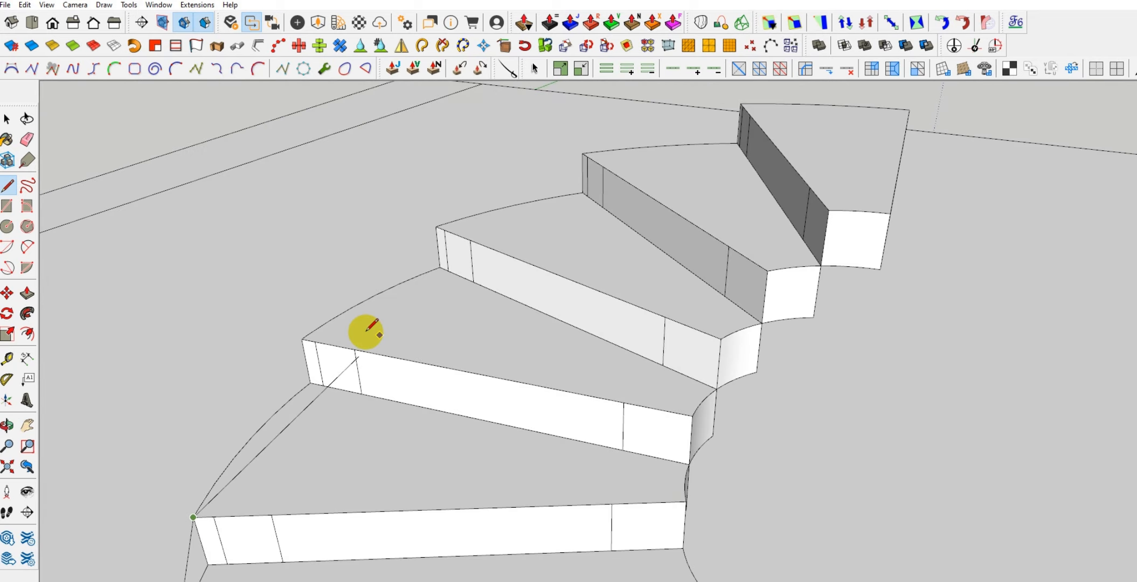
pyautogui.click(302, 339)
pyautogui.click(436, 226)
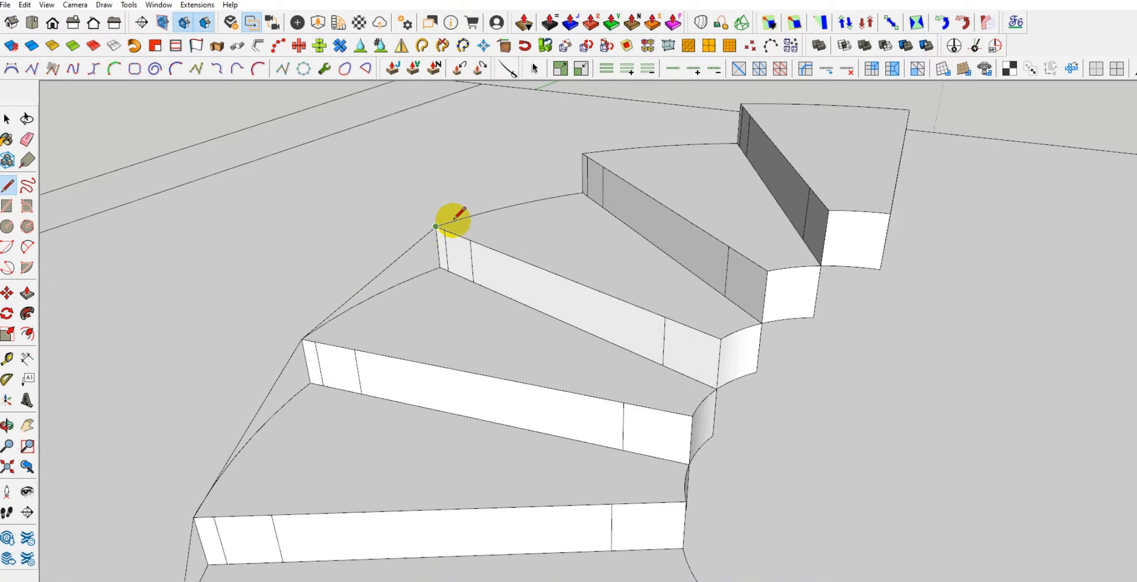
pyautogui.click(583, 153)
pyautogui.moveTo(691, 160); pyautogui.dragTo(678, 226, button='middle')
pyautogui.click(532, 171)
pyautogui.scroll(-6, 388, 203)
pyautogui.press('space')
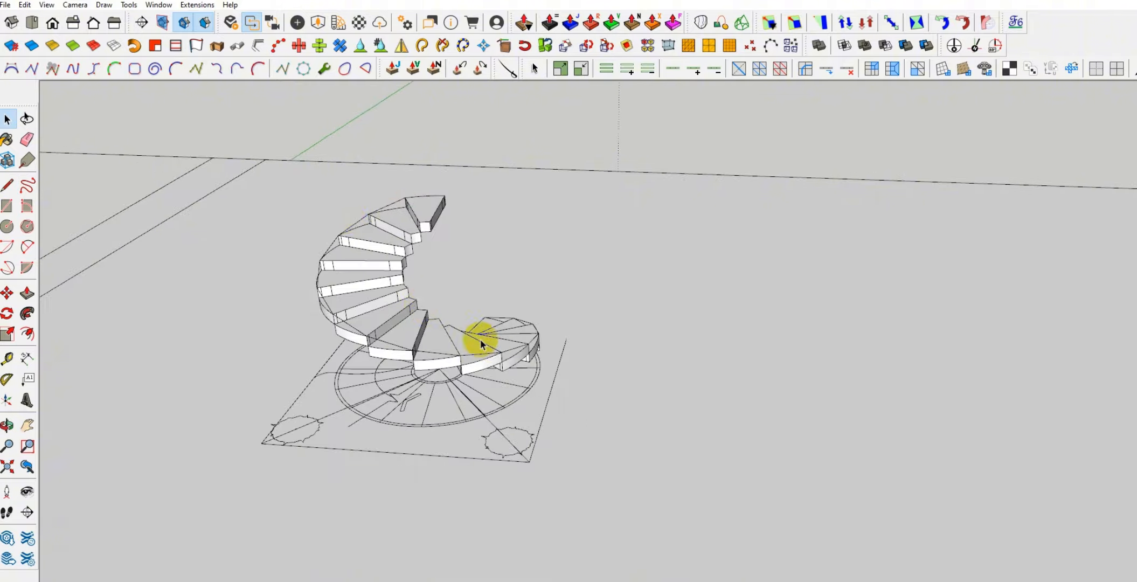
# Select the entire chain of connected lines along the treads' outer corners and check it around the whole staircase
pyautogui.scroll(8, 480, 340)
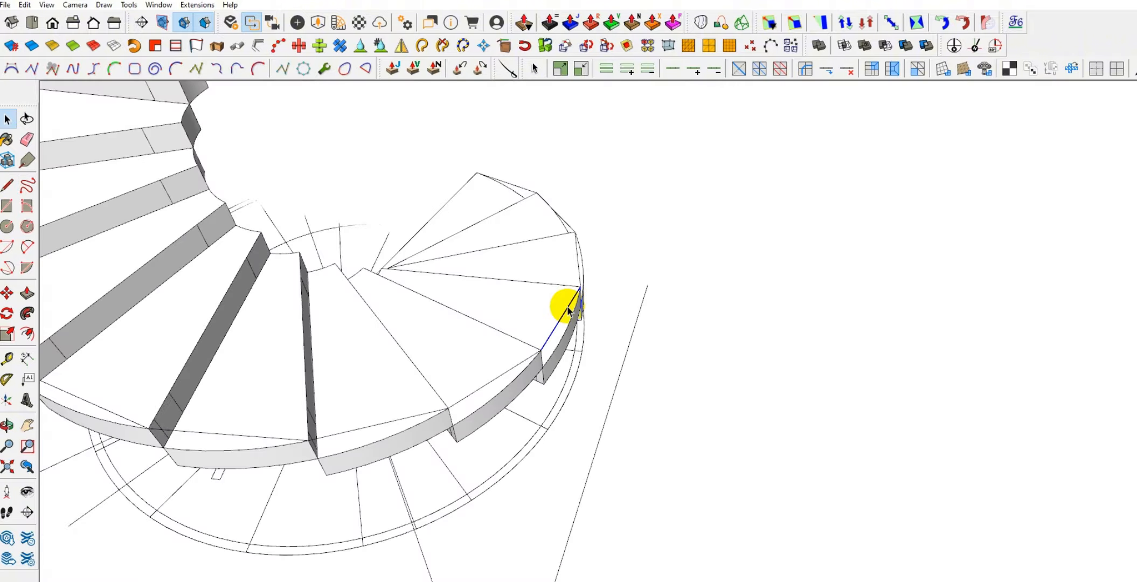
pyautogui.click(568, 311)
pyautogui.moveTo(627, 325); pyautogui.dragTo(521, 401, button='middle')
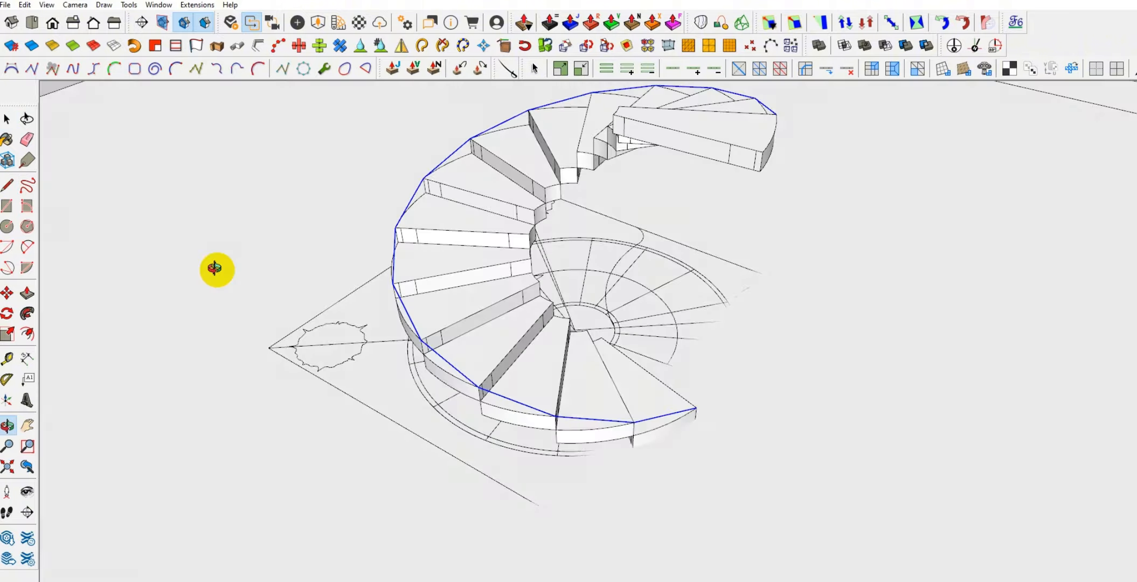
pyautogui.moveTo(215, 268); pyautogui.dragTo(369, 195, button='middle')
pyautogui.moveTo(639, 370); pyautogui.dragTo(485, 478, button='middle')
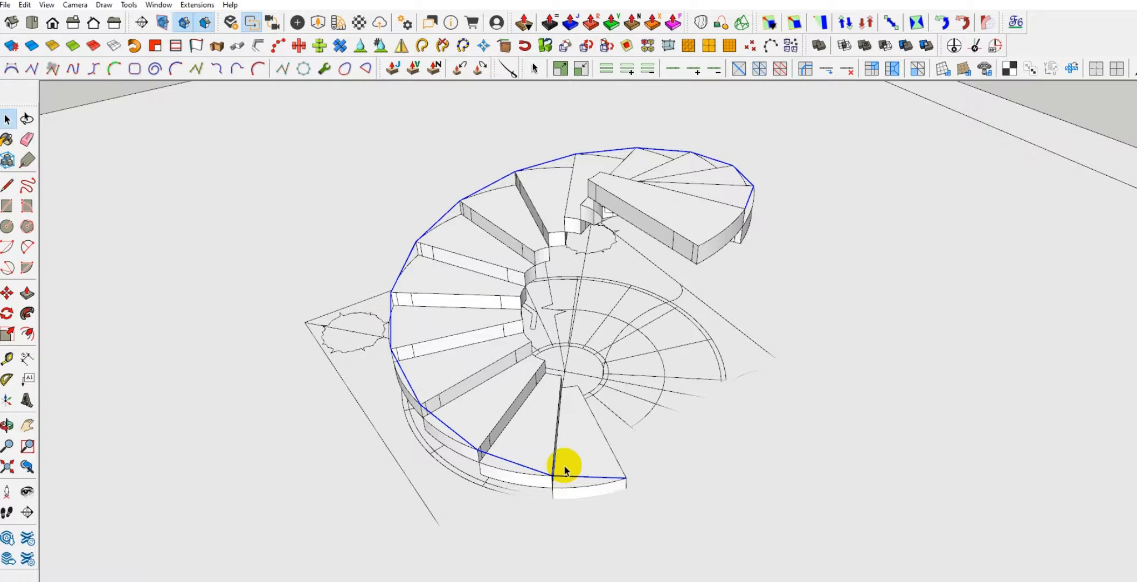
pyautogui.moveTo(564, 469); pyautogui.dragTo(604, 503, button='middle')
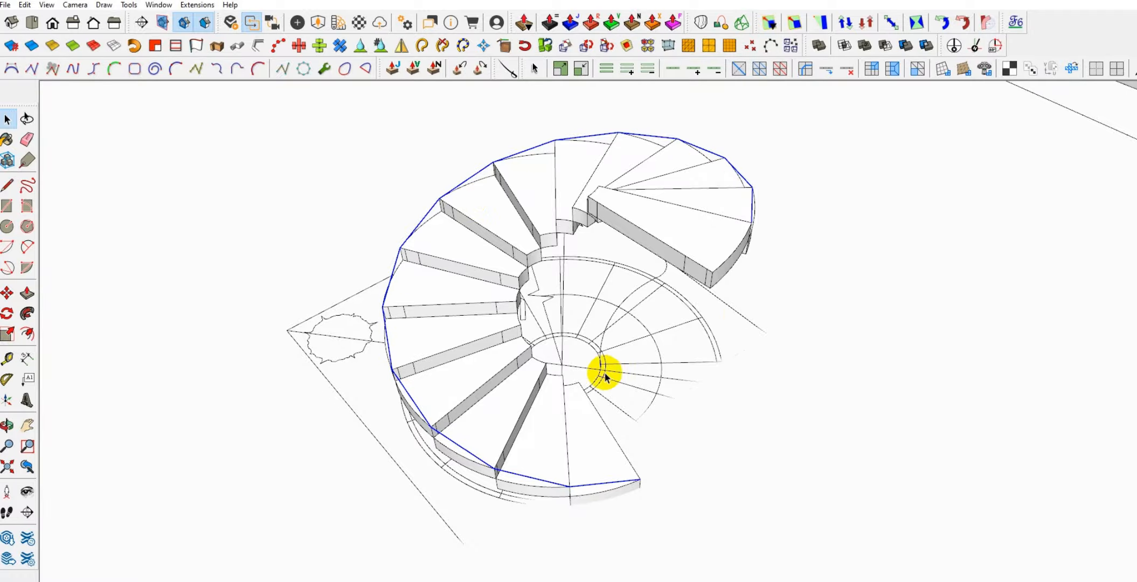
pyautogui.moveTo(583, 358); pyautogui.dragTo(530, 326, button='middle')
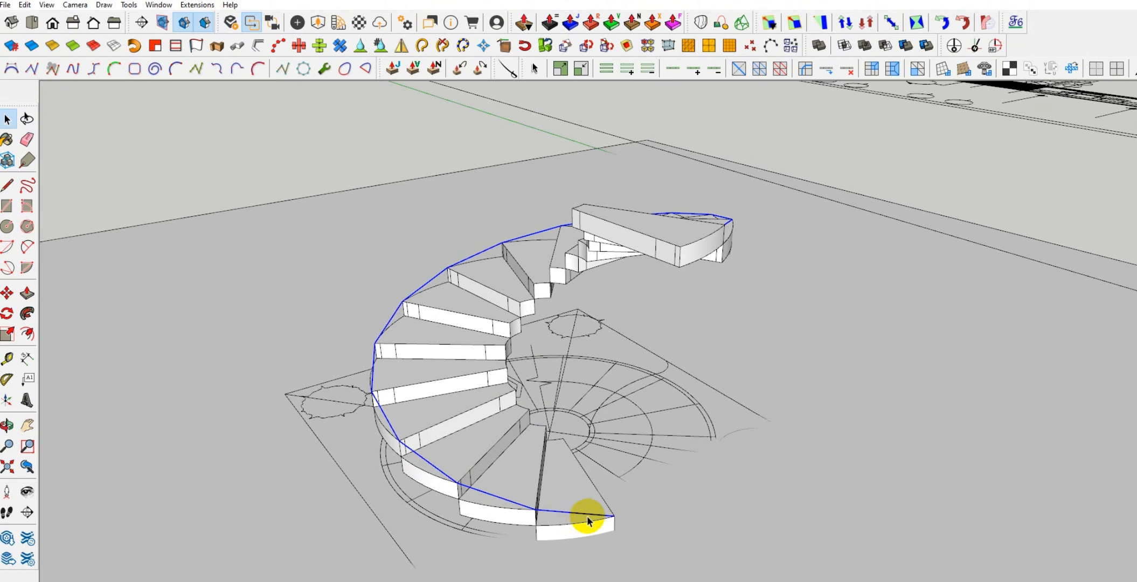
pyautogui.moveTo(422, 377); pyautogui.dragTo(413, 370, button='middle')
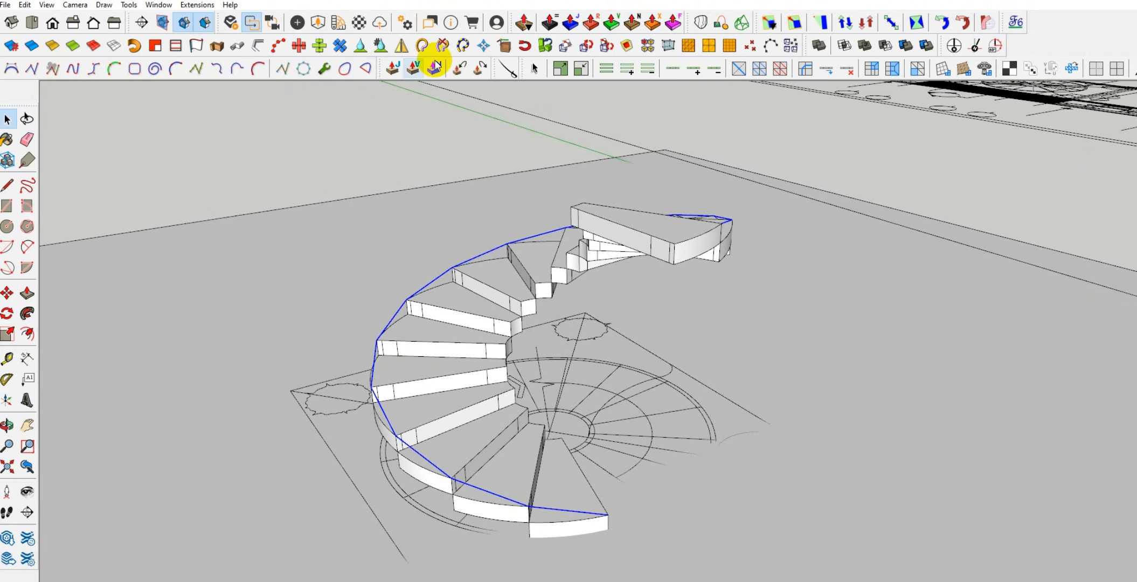
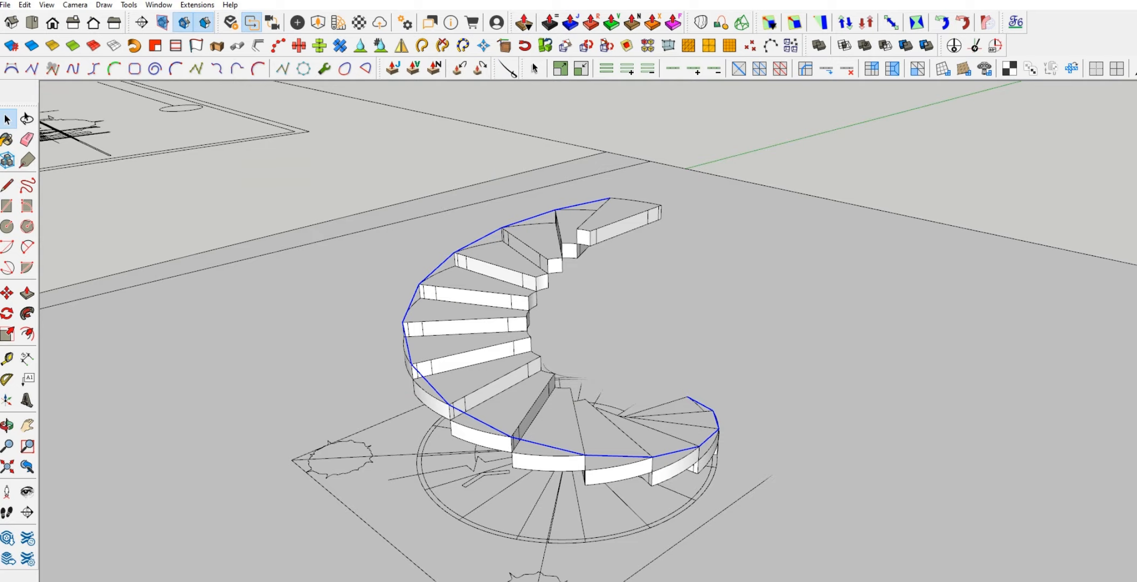
# Examine the selected outer line around the staircase and review its segment count and length in the entity information
pyautogui.scroll(6, 697, 457)
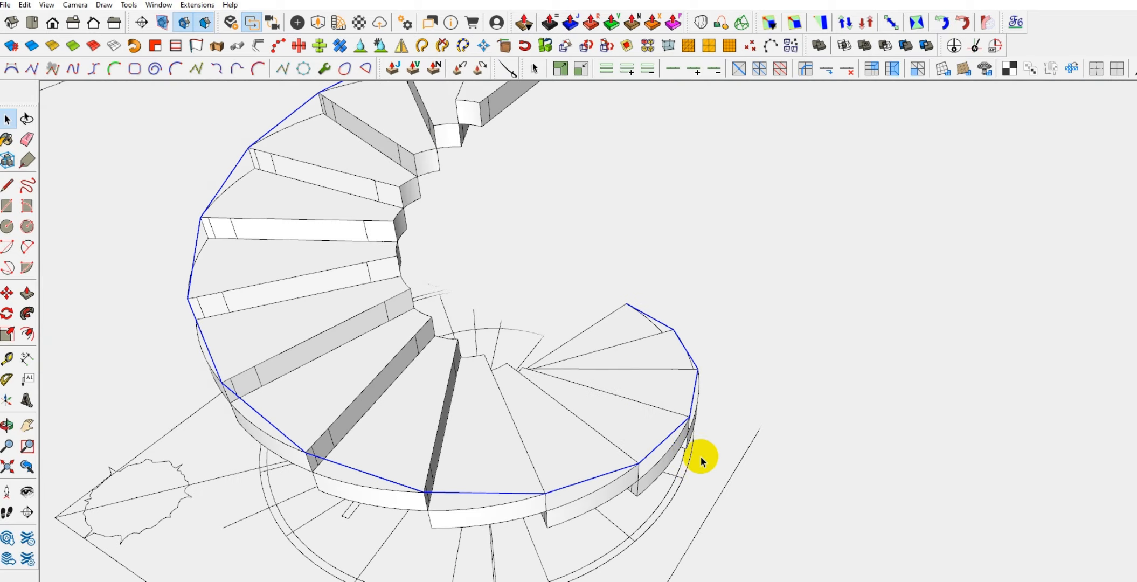
pyautogui.moveTo(612, 444)
pyautogui.mouseDown(button='middle')
pyautogui.moveTo(818, 308)
pyautogui.moveTo(726, 412)
pyautogui.moveTo(749, 431)
pyautogui.mouseUp(button='middle')
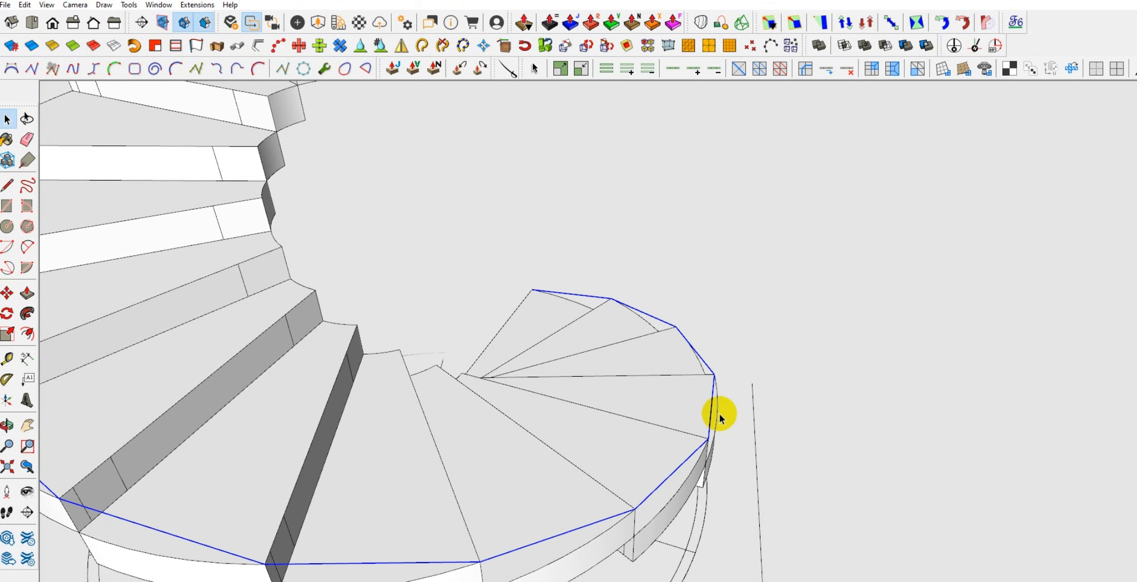
pyautogui.scroll(-2, 751, 411)
pyautogui.scroll(-5, 474, 413)
pyautogui.moveTo(474, 413); pyautogui.dragTo(712, 396, button='middle')
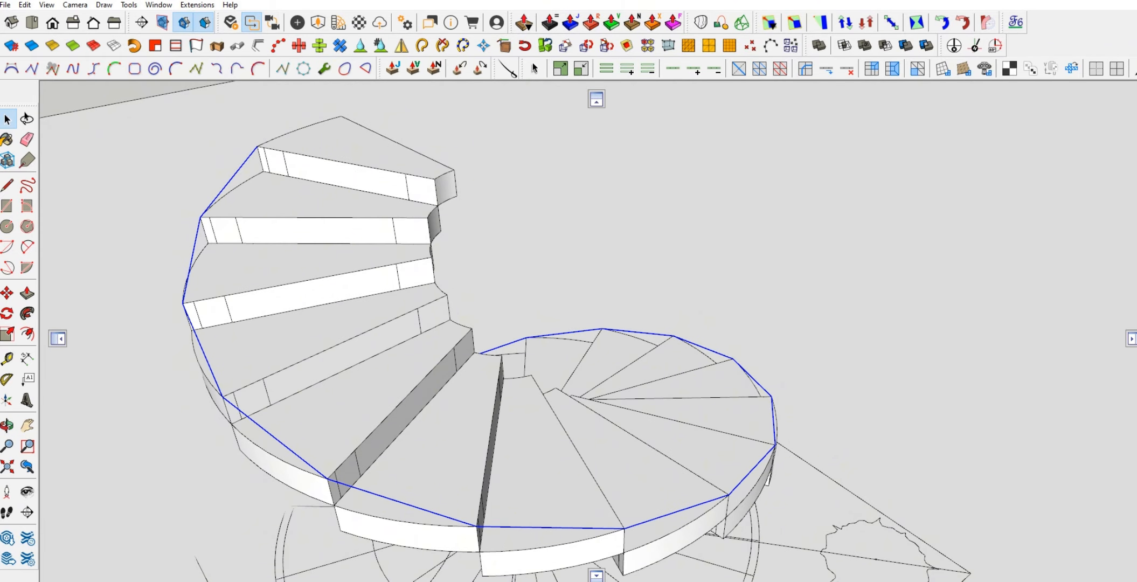
pyautogui.moveTo(0, 172); pyautogui.dragTo(120, 92)
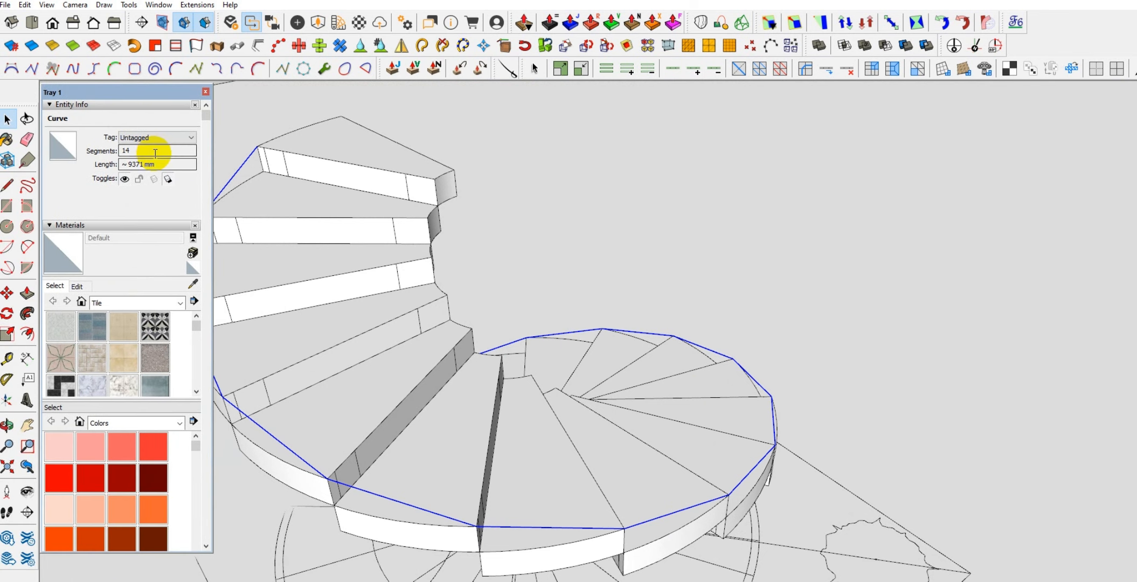
pyautogui.moveTo(154, 152); pyautogui.dragTo(112, 153)
pyautogui.scroll(-2, 731, 393)
pyautogui.scroll(-1, 730, 393)
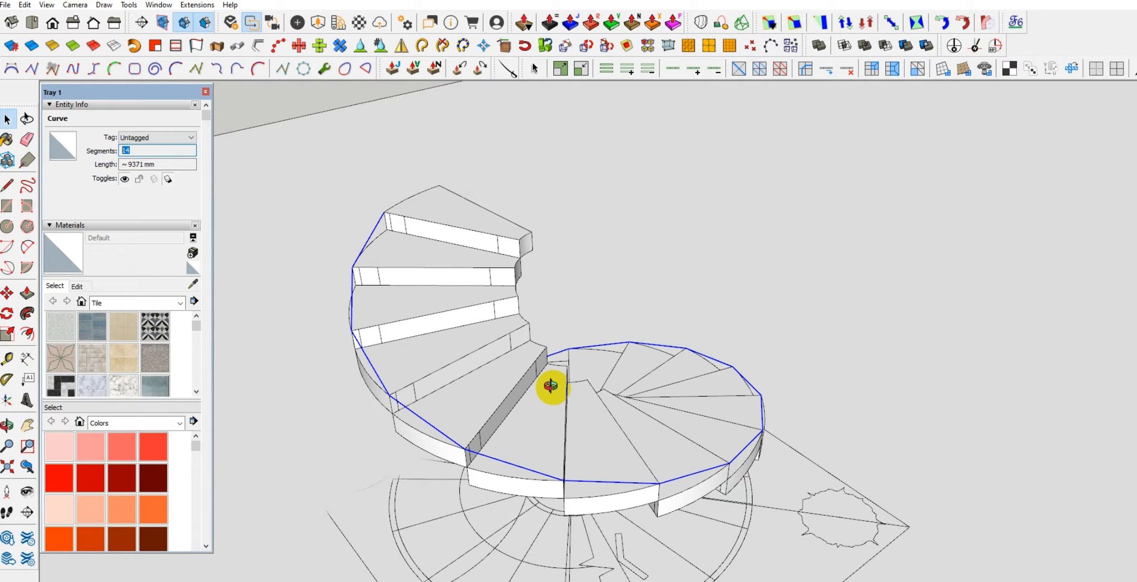
pyautogui.moveTo(551, 386); pyautogui.dragTo(547, 405, button='middle')
pyautogui.moveTo(160, 151); pyautogui.dragTo(113, 154)
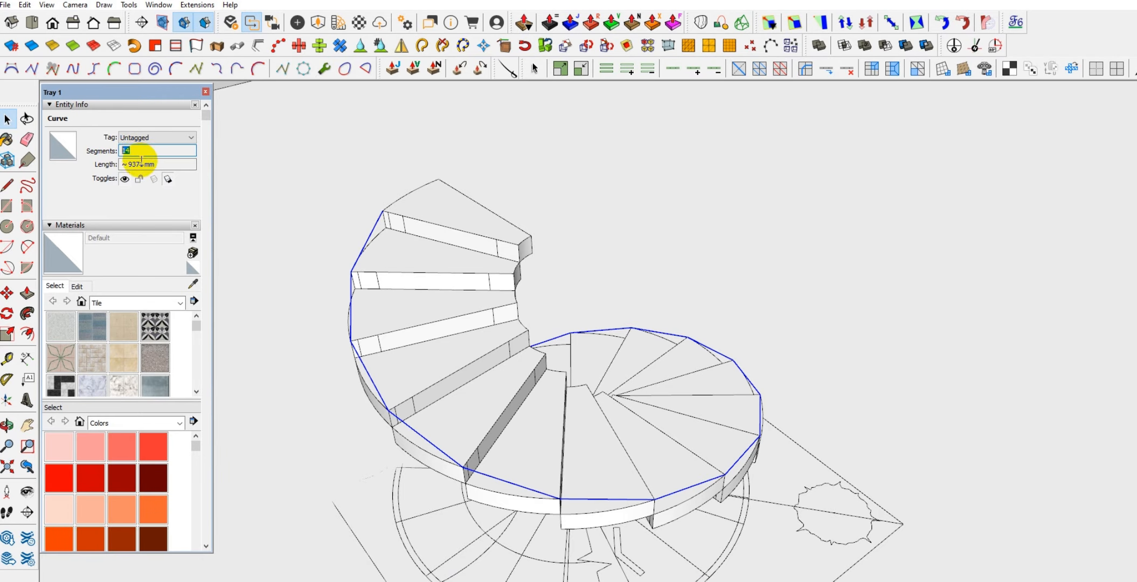
pyautogui.moveTo(161, 163); pyautogui.dragTo(112, 162)
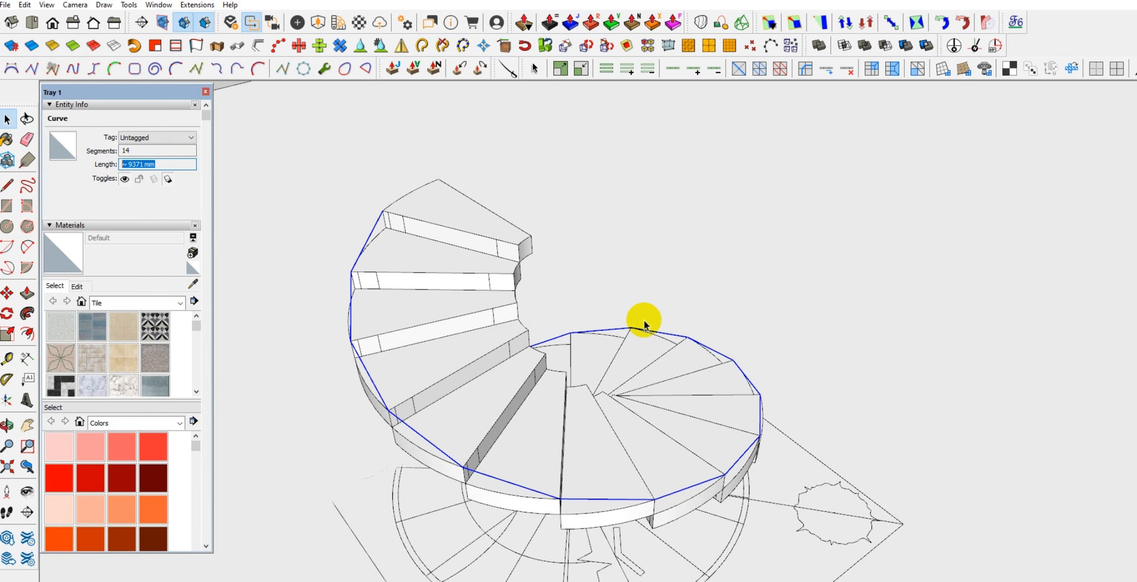
pyautogui.moveTo(576, 501); pyautogui.dragTo(586, 424, button='middle')
pyautogui.click(161, 150)
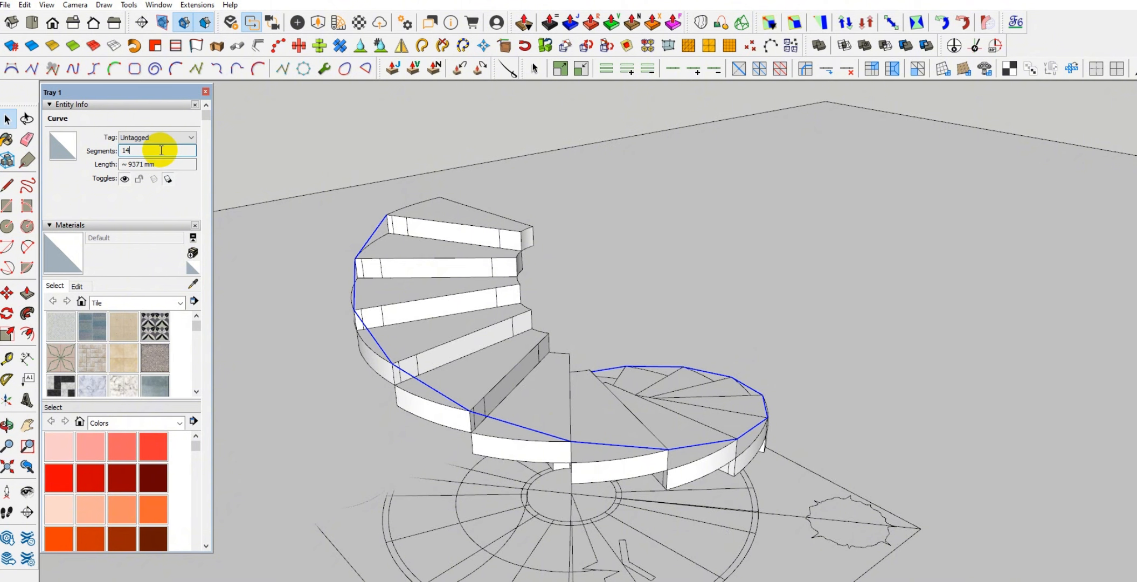
pyautogui.moveTo(162, 150); pyautogui.dragTo(123, 150)
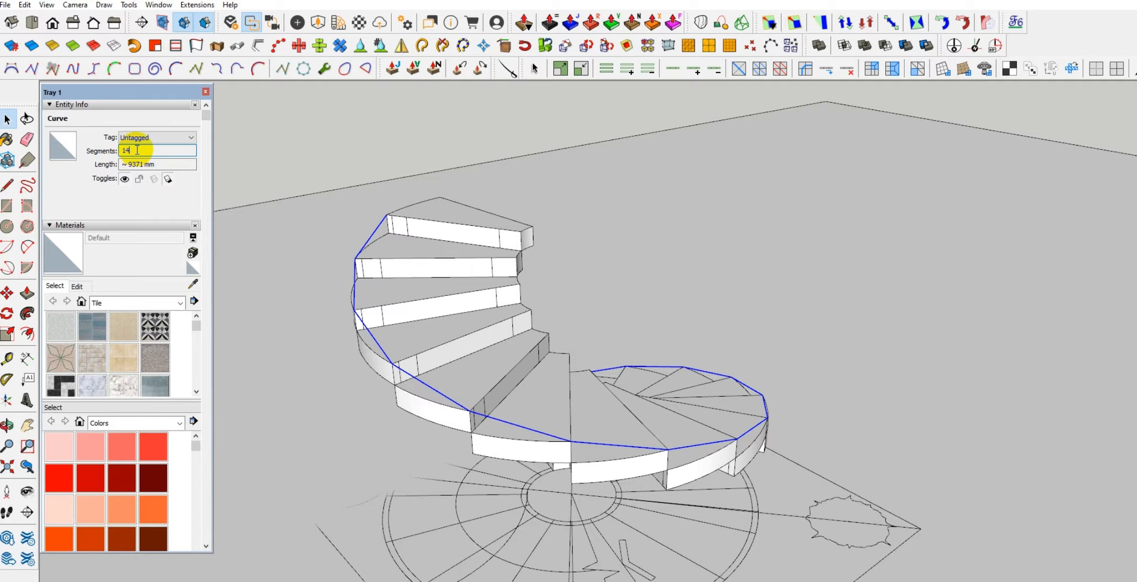
pyautogui.moveTo(468, 361); pyautogui.dragTo(507, 294, button='middle')
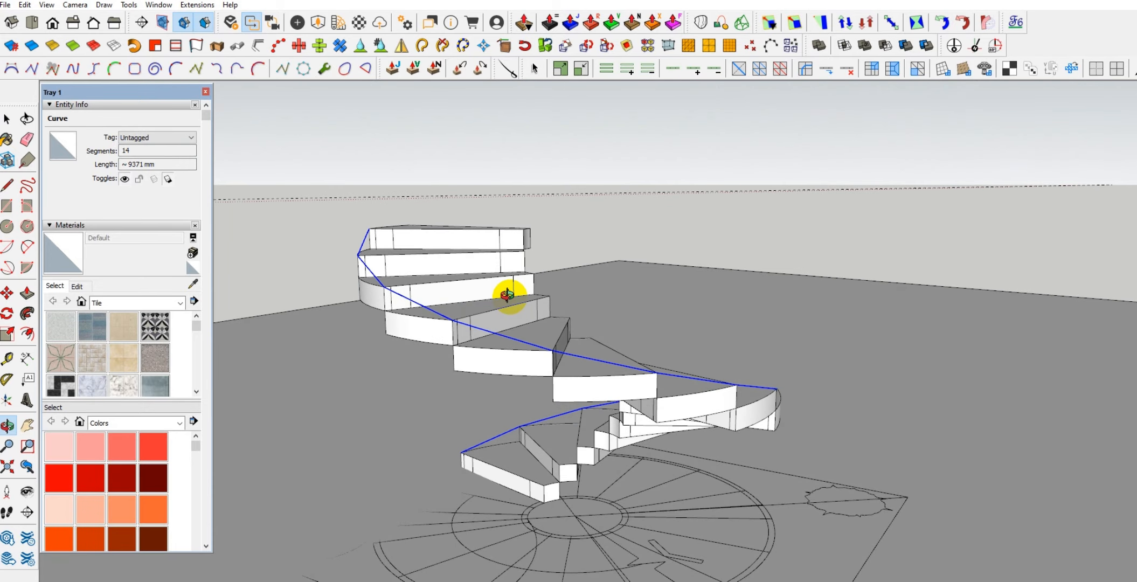
pyautogui.moveTo(507, 294); pyautogui.dragTo(513, 292, button='middle')
pyautogui.click(147, 148)
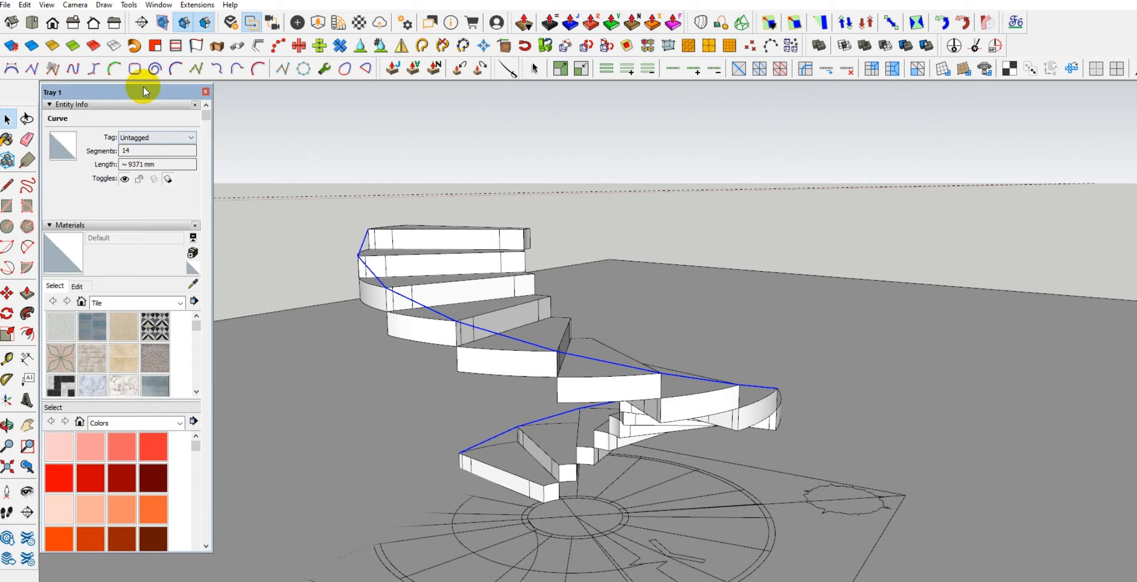
# Delete the chain of connected lines along the treads' outer corners, leaving only the staircase and its floor plan
pyautogui.moveTo(144, 90); pyautogui.dragTo(0, 168)
pyautogui.moveTo(433, 312); pyautogui.dragTo(370, 472, button='middle')
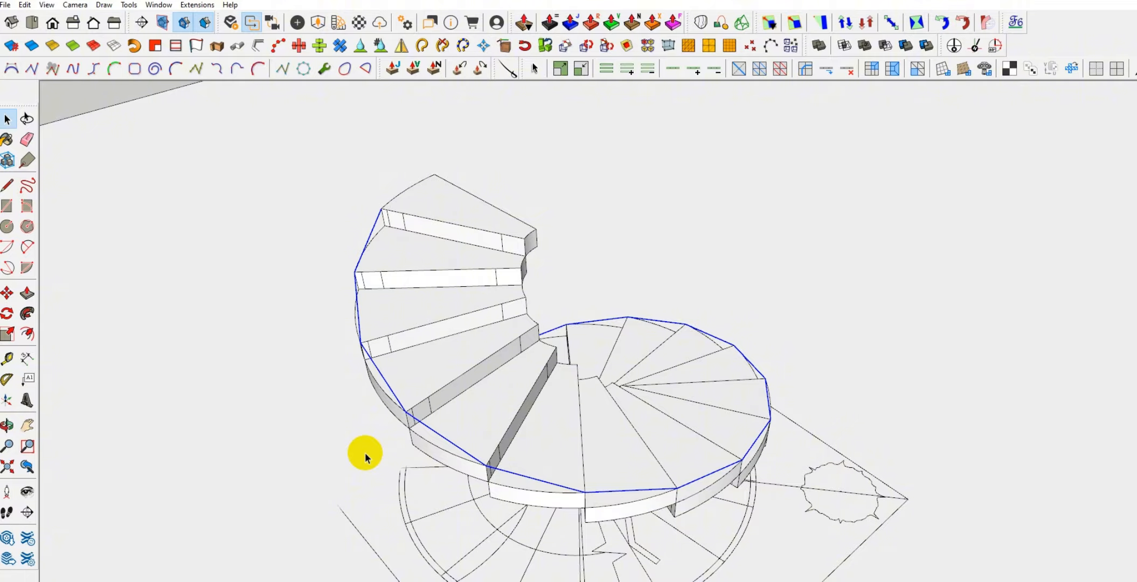
pyautogui.click(365, 456)
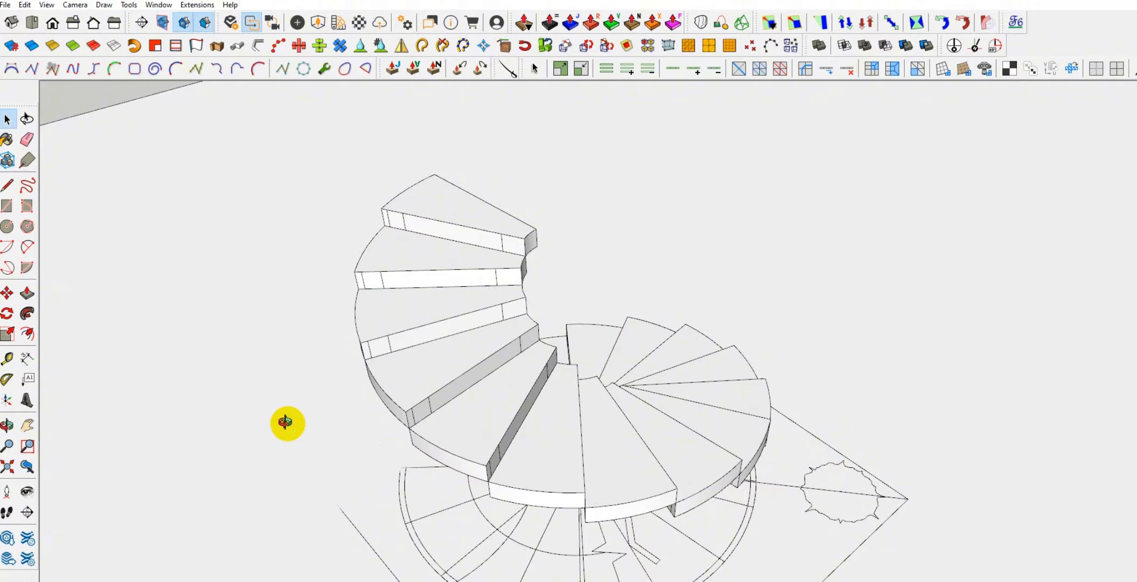
pyautogui.moveTo(287, 421); pyautogui.dragTo(375, 203, button='middle')
pyautogui.scroll(-2, 256, 219)
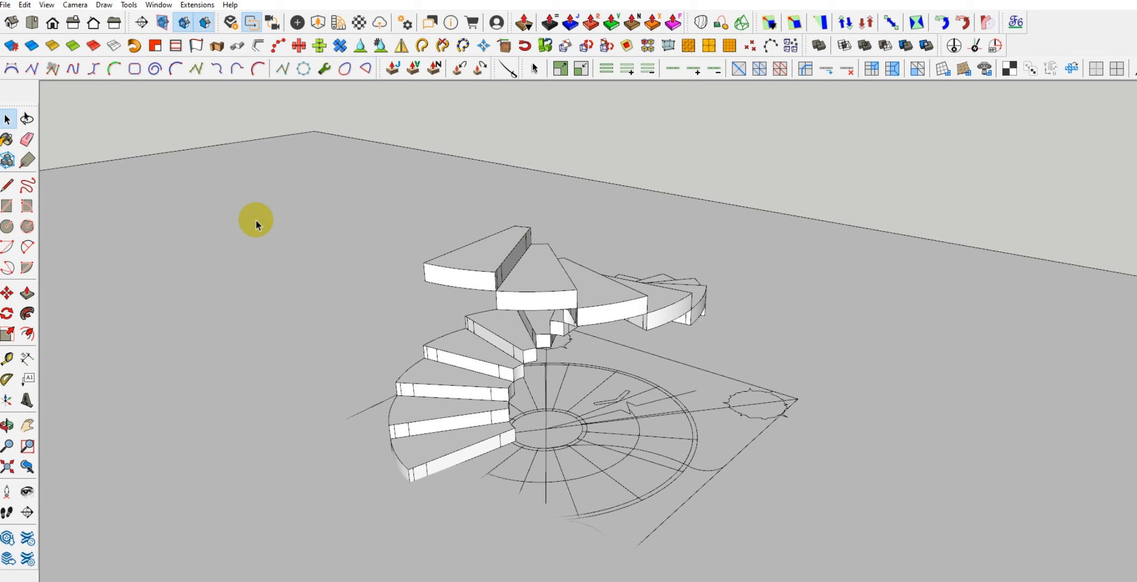
pyautogui.scroll(3, 453, 433)
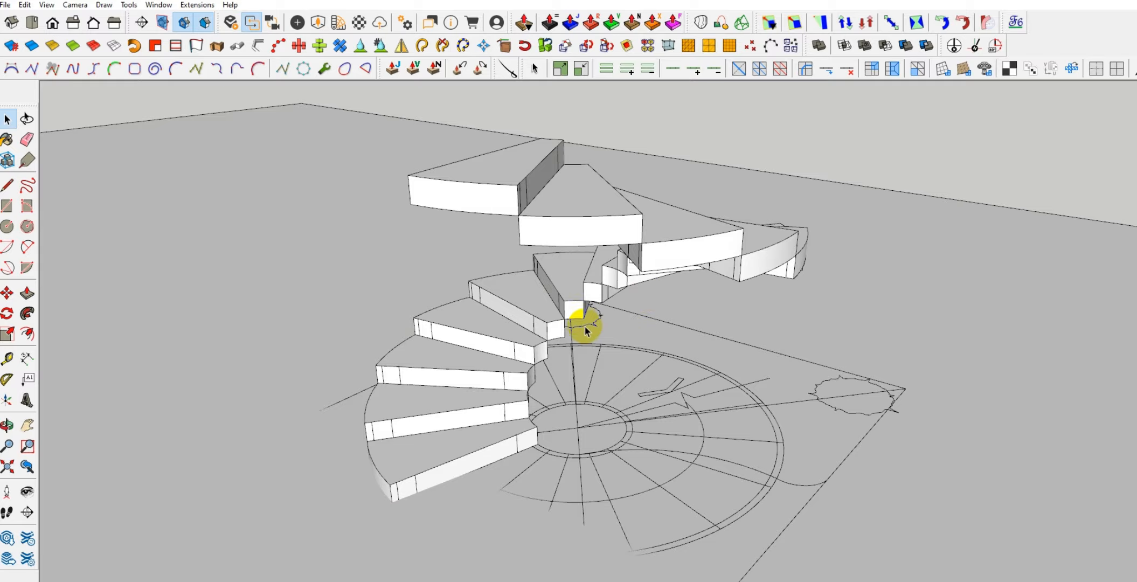
# Try a cubic Bezier curve starting at the lowest tread's outer top front corner and passing through the next treads' corners
pyautogui.press('o')
pyautogui.moveTo(369, 338); pyautogui.dragTo(354, 366, button='middle')
pyautogui.scroll(2, 456, 389)
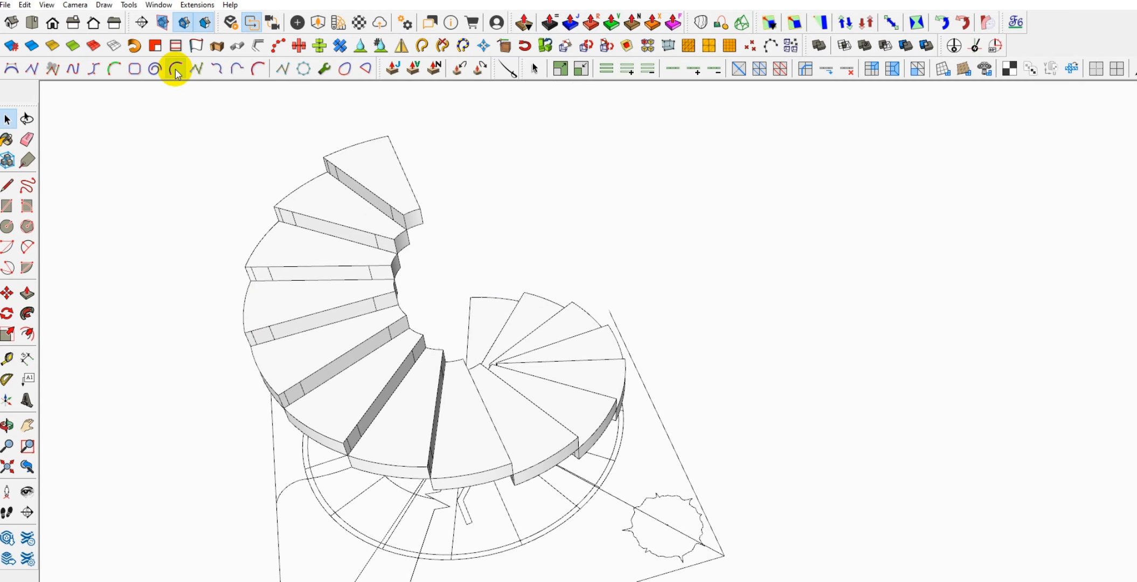
pyautogui.moveTo(586, 437); pyautogui.dragTo(431, 444, button='middle')
pyautogui.scroll(2, 485, 378)
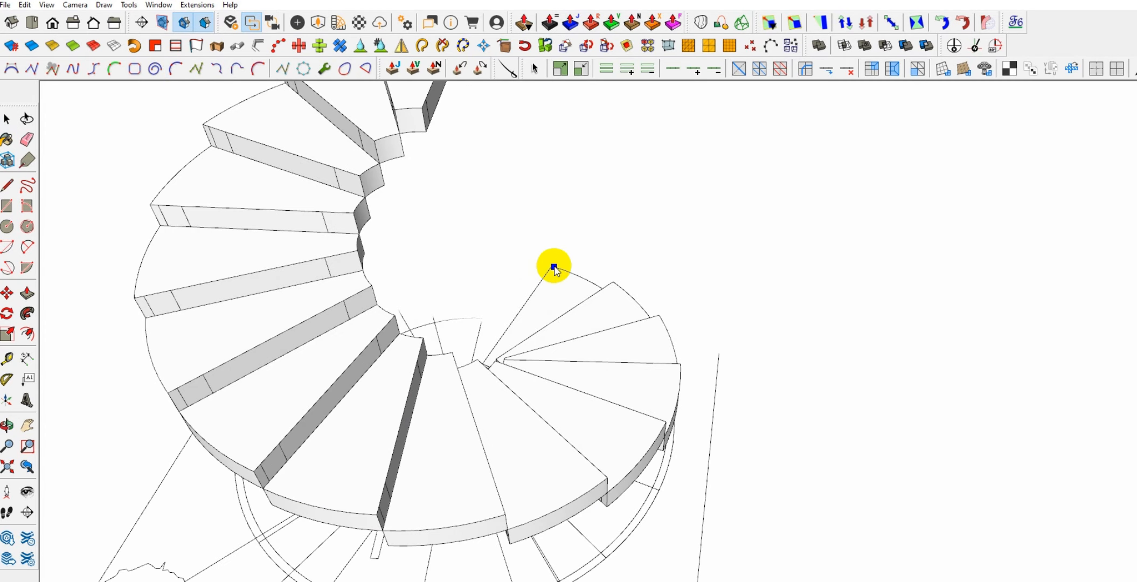
pyautogui.moveTo(543, 285); pyautogui.dragTo(505, 572, button='middle')
pyautogui.scroll(2, 518, 565)
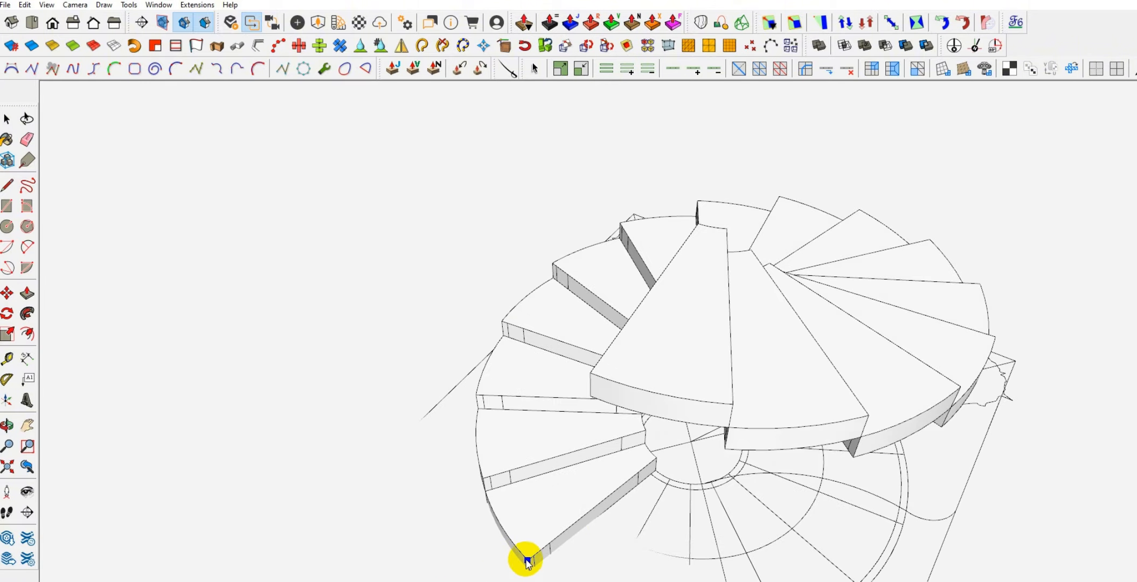
pyautogui.scroll(2, 485, 479)
pyautogui.moveTo(490, 459); pyautogui.dragTo(451, 383, button='middle')
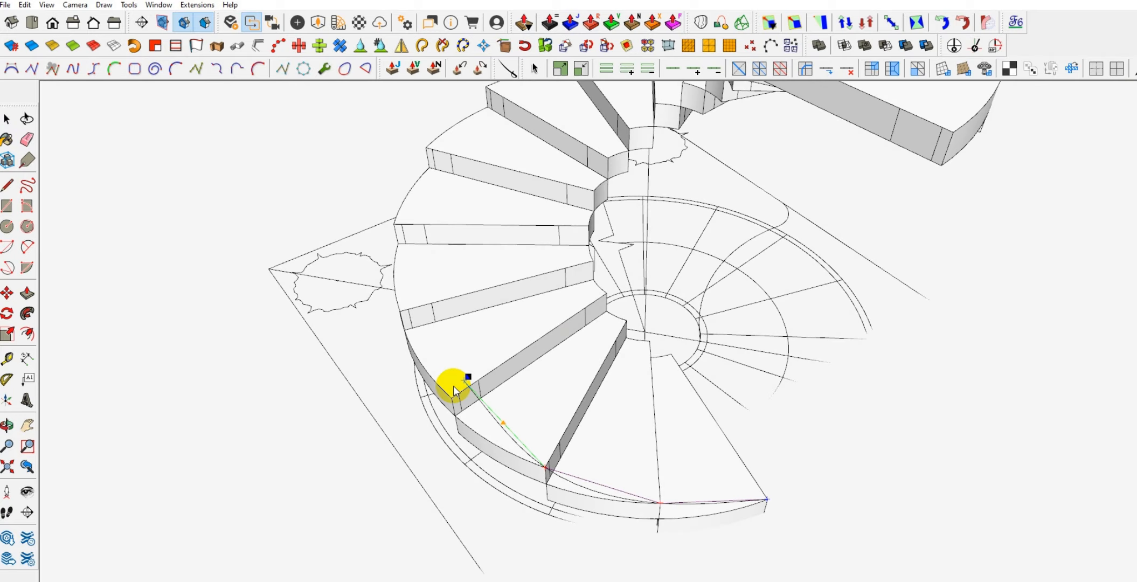
# Try continuing the Bezier curve upward through the outer top front corners of the middle treads
pyautogui.click(400, 312)
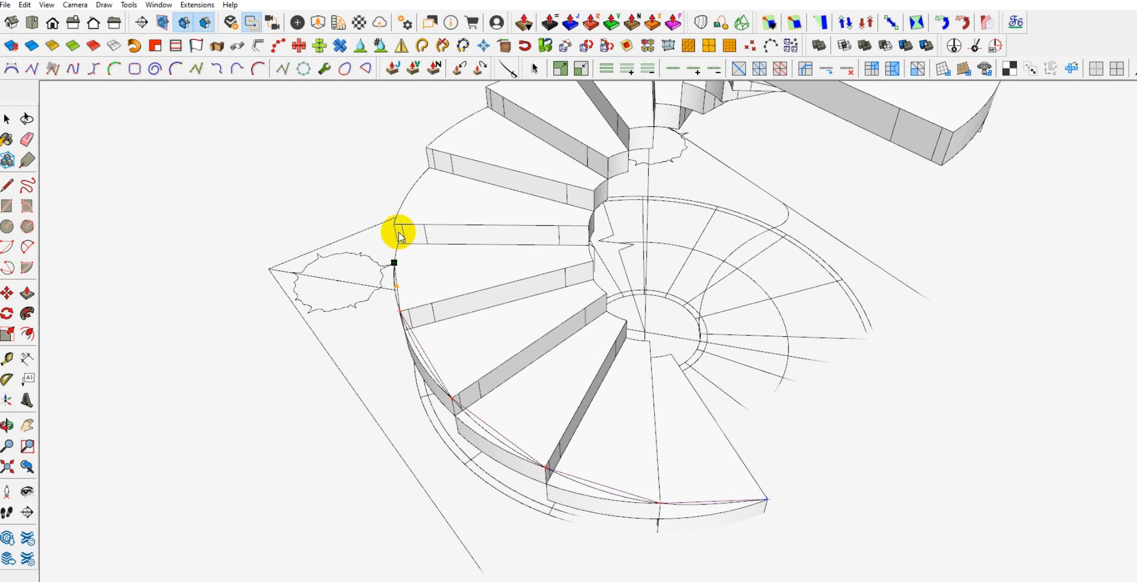
pyautogui.click(394, 223)
pyautogui.click(426, 148)
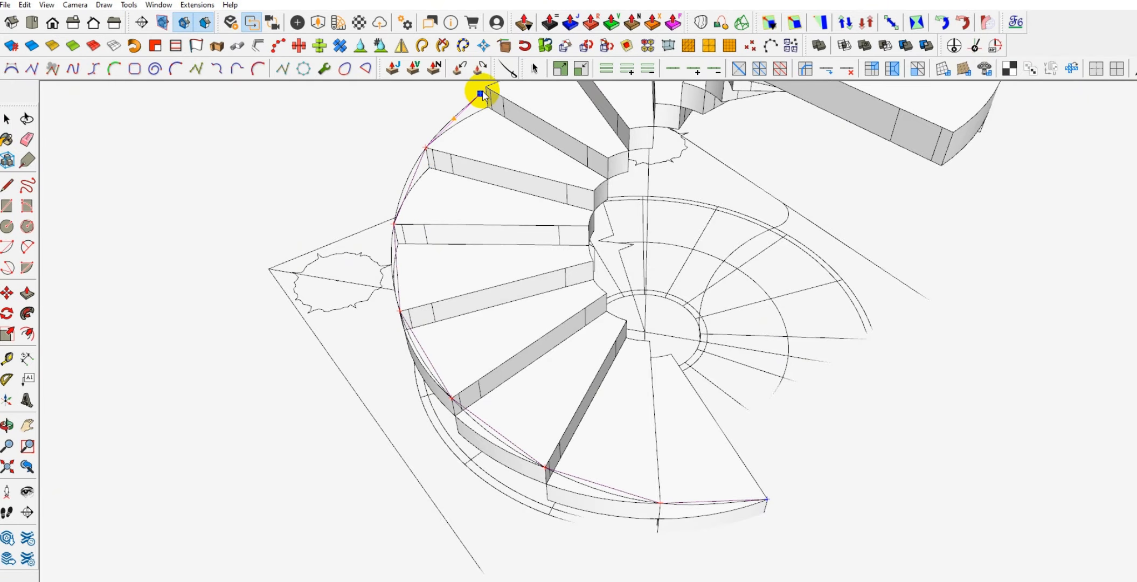
pyautogui.moveTo(486, 89); pyautogui.dragTo(438, 153, button='middle')
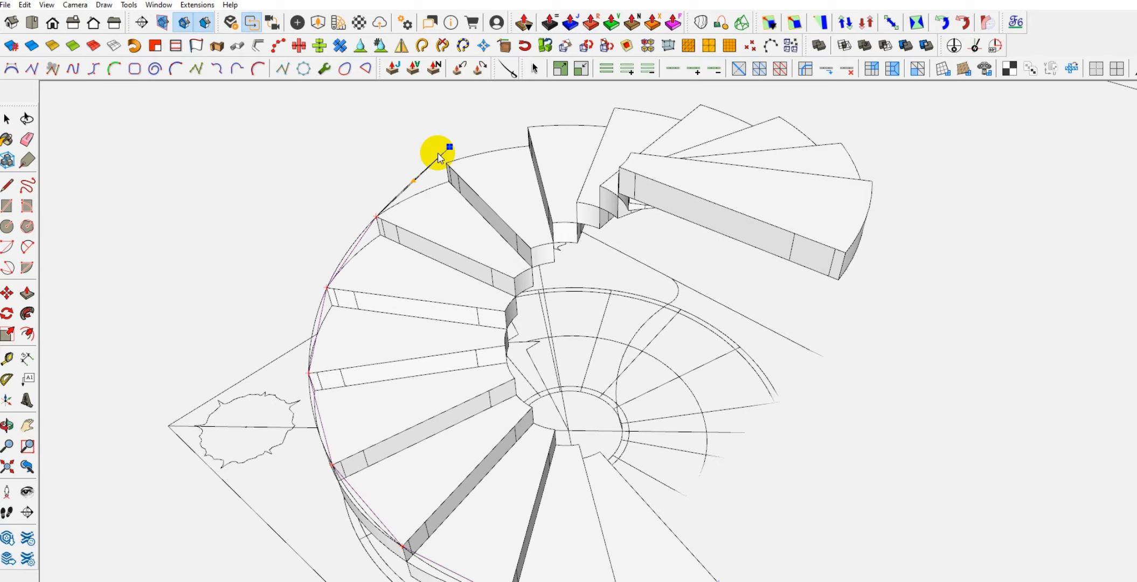
pyautogui.scroll(4, 539, 151)
pyautogui.scroll(-2, 450, 124)
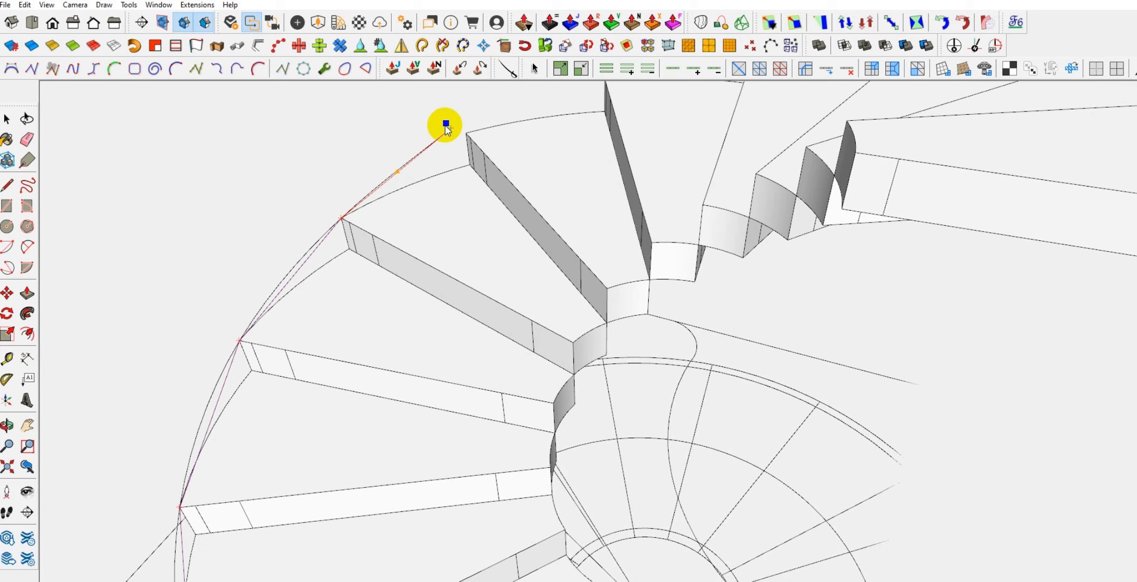
pyautogui.moveTo(348, 355); pyautogui.dragTo(407, 204, button='middle')
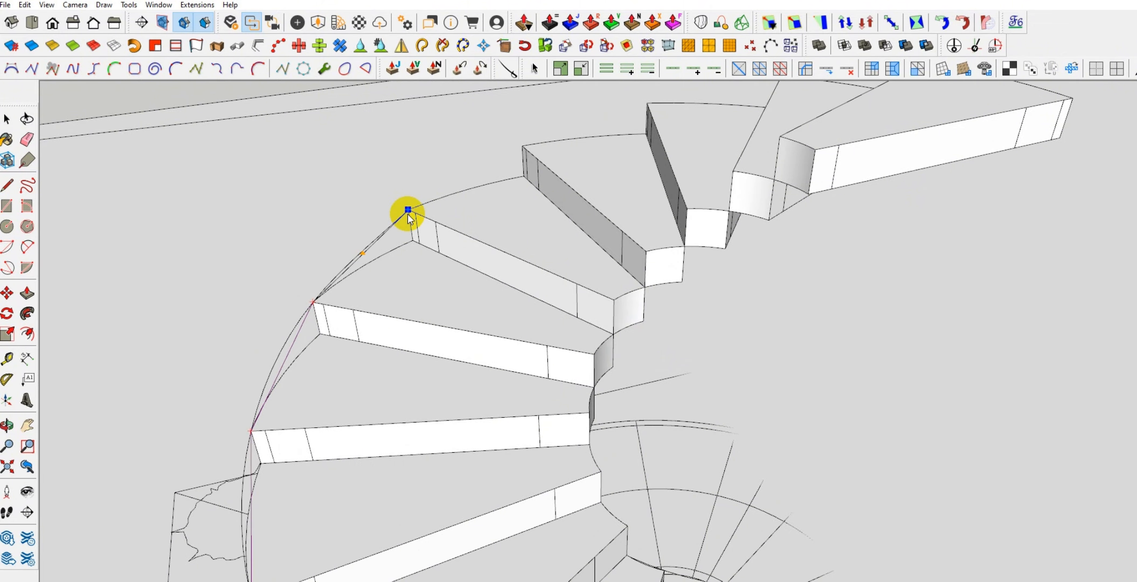
pyautogui.click(411, 209)
pyautogui.click(522, 146)
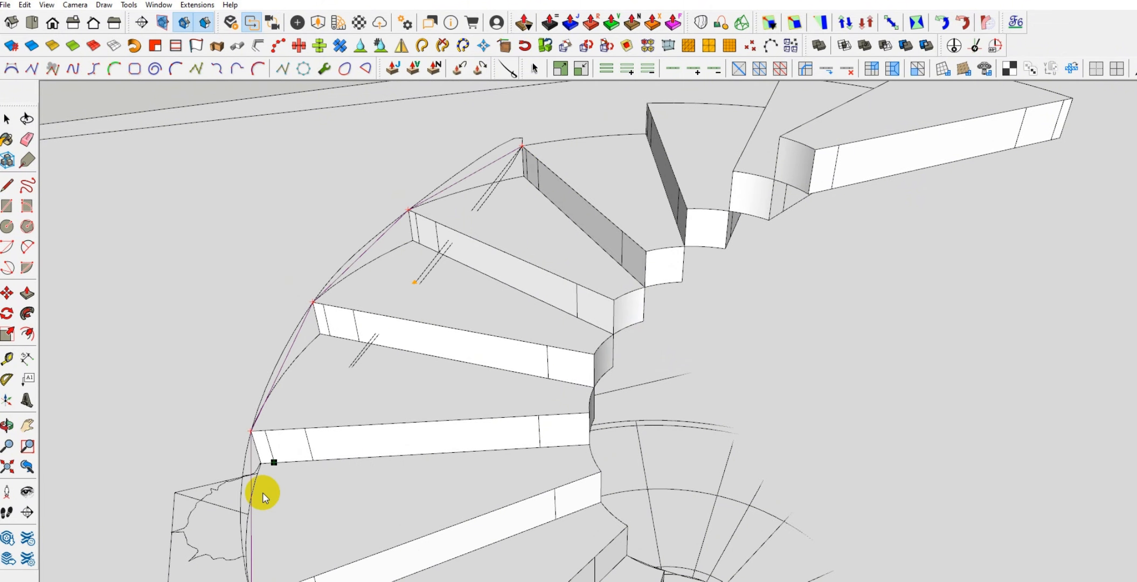
# Try guiding the Bezier curve through the outer top front corners of the upper treads, placing points at successive corners
pyautogui.moveTo(261, 490); pyautogui.dragTo(490, 512, button='middle')
pyautogui.scroll(3, 488, 189)
pyautogui.click(469, 186)
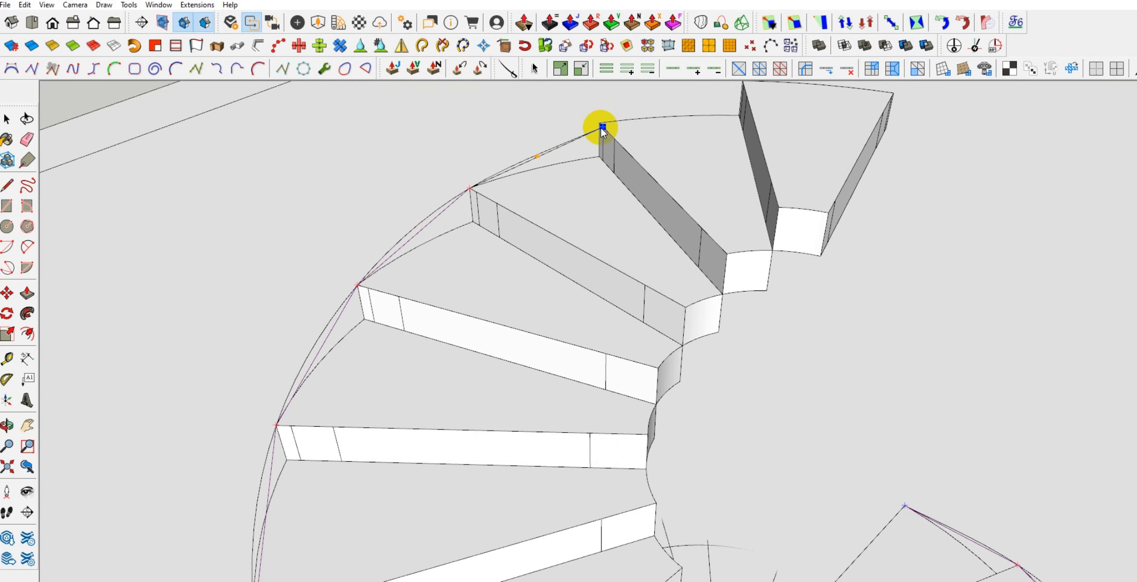
pyautogui.scroll(2, 601, 127)
pyautogui.click(600, 122)
pyautogui.scroll(2, 598, 121)
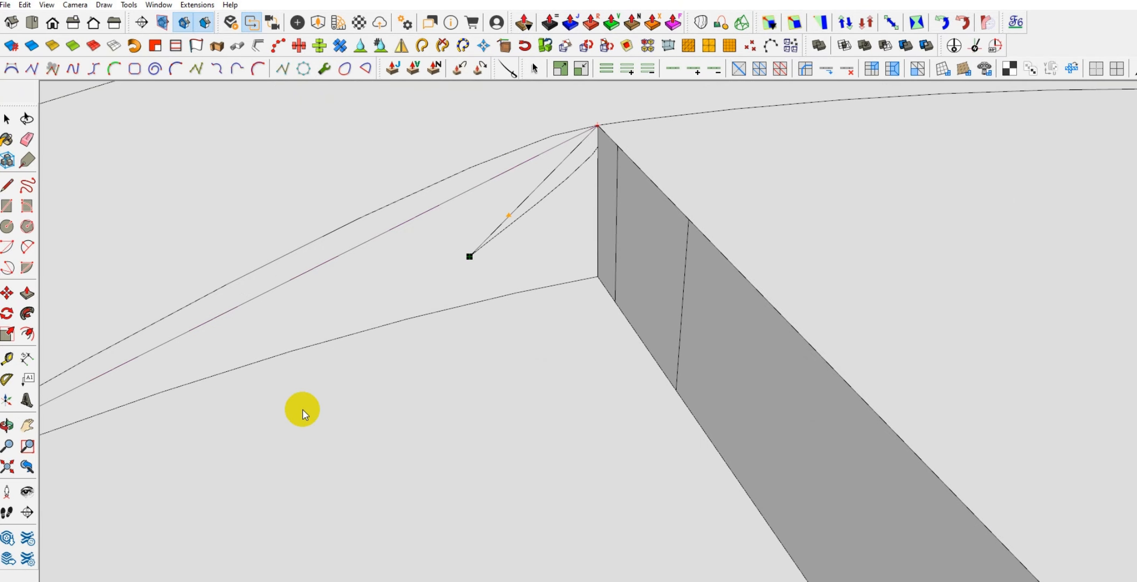
pyautogui.scroll(-2, 310, 426)
pyautogui.scroll(-2, 316, 435)
pyautogui.moveTo(593, 377); pyautogui.dragTo(765, 345, button='middle')
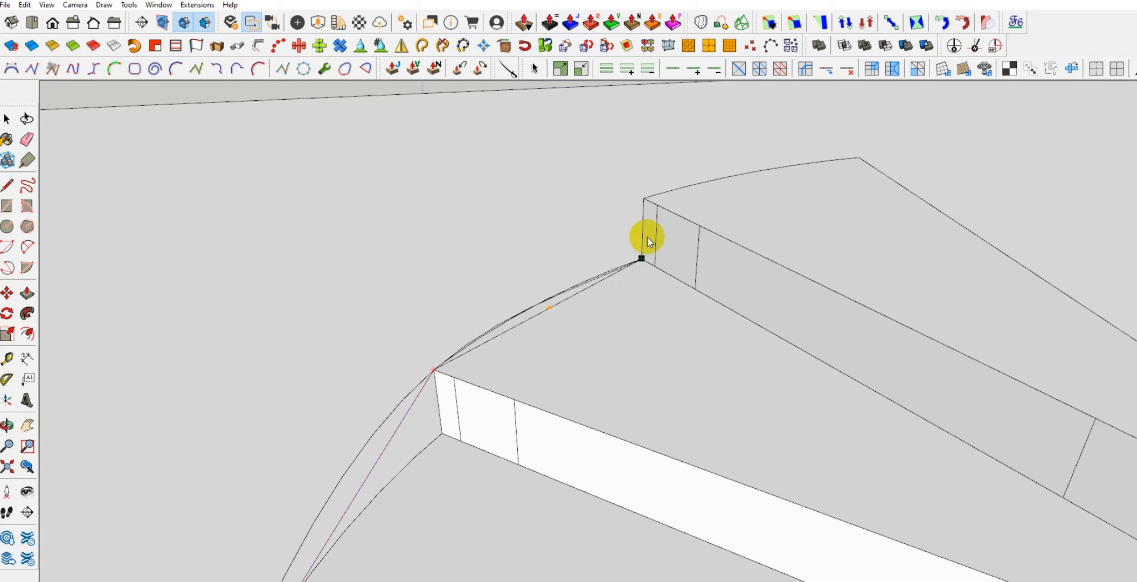
# Pass the trial curve through the topmost tread's outer front corner, end it just beyond along the extended edge, and discard it
pyautogui.click(644, 199)
pyautogui.scroll(-3, 690, 171)
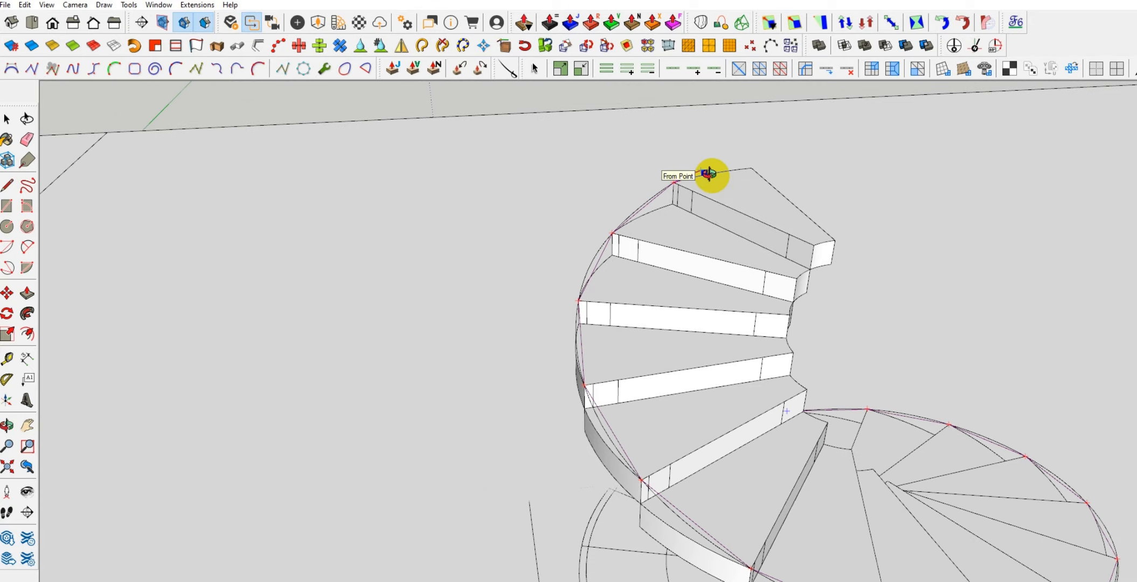
pyautogui.scroll(3, 700, 169)
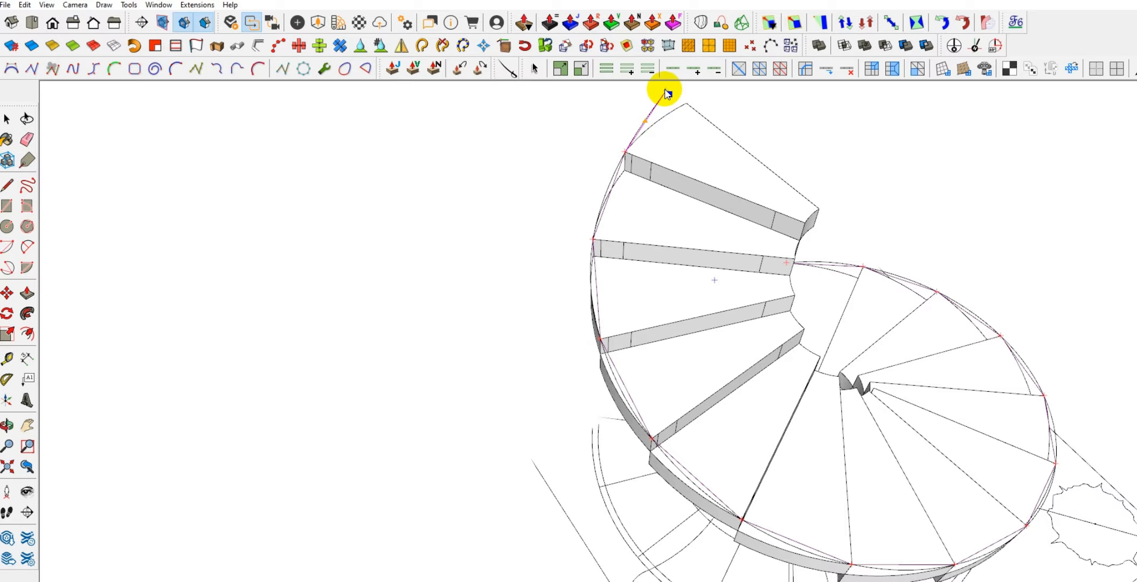
pyautogui.scroll(3, 620, 142)
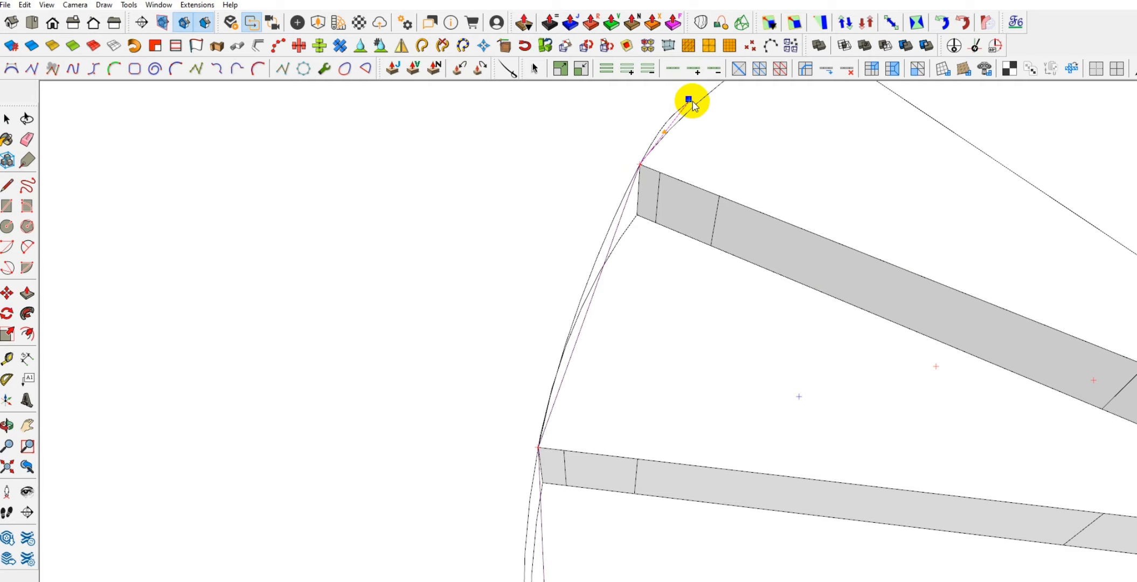
pyautogui.scroll(-3, 539, 210)
pyautogui.scroll(-2, 539, 210)
pyautogui.moveTo(592, 214); pyautogui.dragTo(533, 106, button='middle')
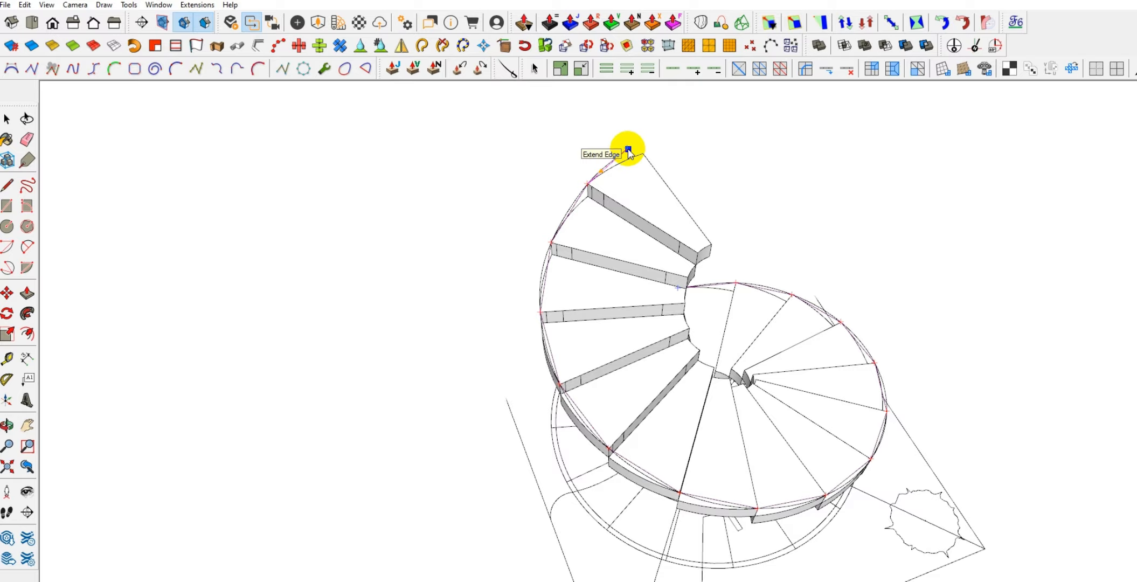
pyautogui.doubleClick(628, 150)
pyautogui.moveTo(627, 148); pyautogui.dragTo(477, 451, button='middle')
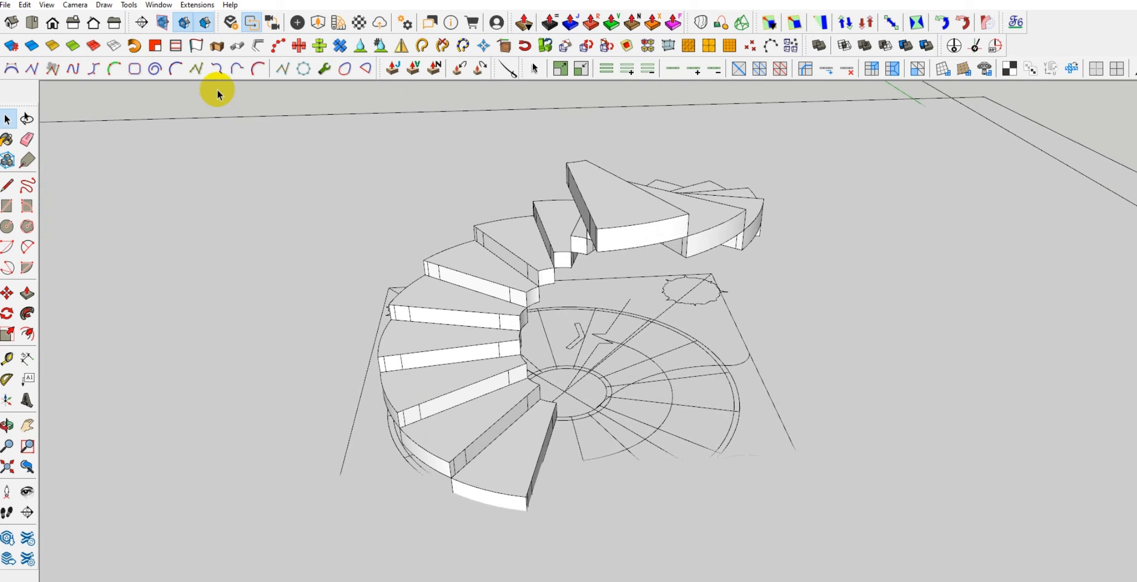
# Start a cubic Bezier curve at the lowest tread's outer top front corner and pass it through the lower treads' corresponding corners
pyautogui.click(173, 71)
pyautogui.click(526, 497)
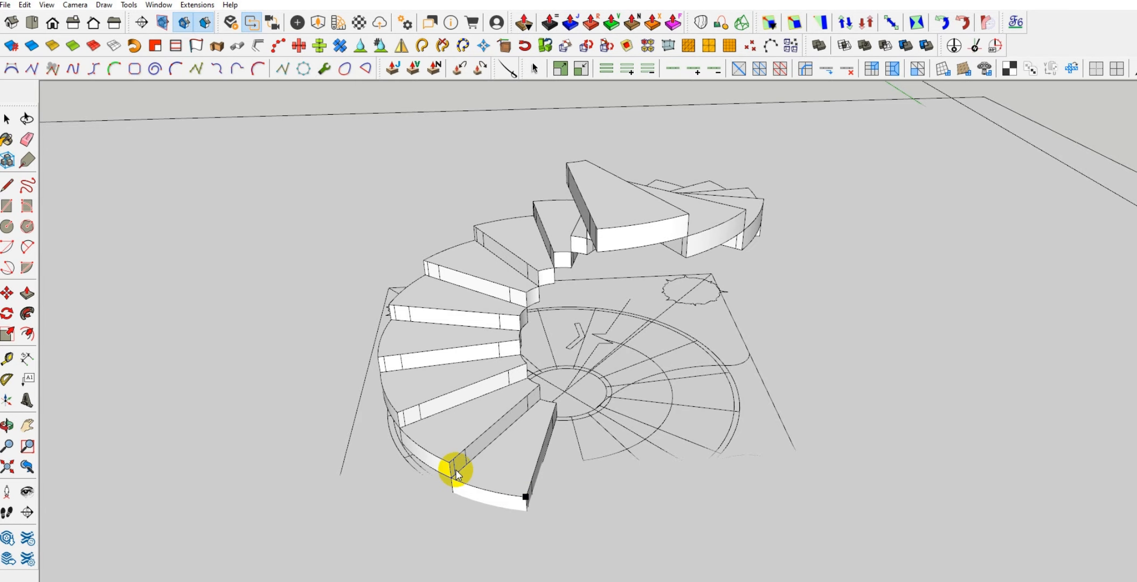
pyautogui.click(450, 463)
pyautogui.click(394, 410)
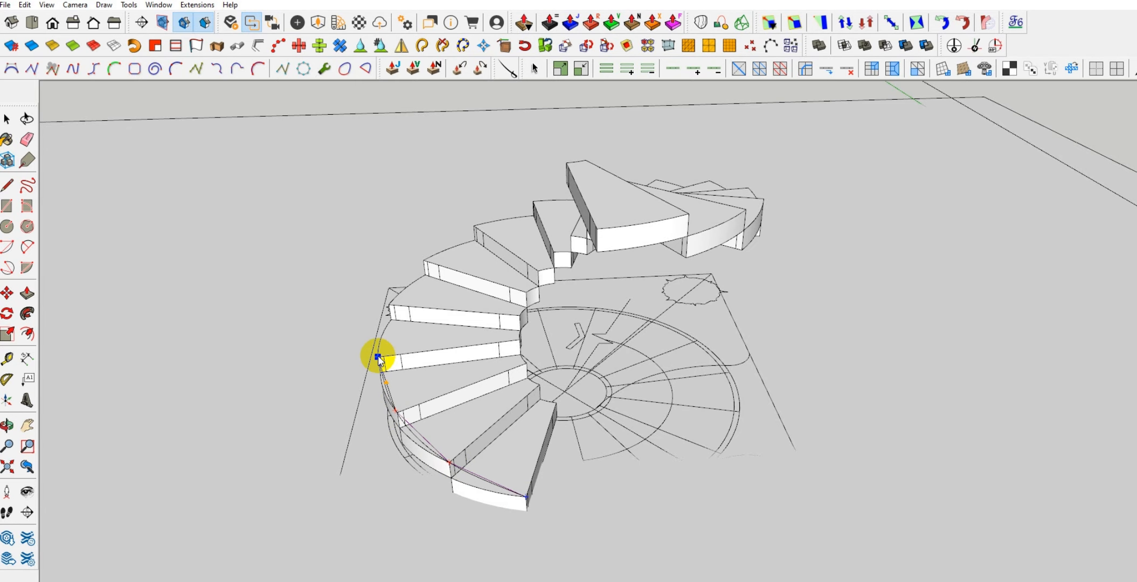
pyautogui.click(377, 355)
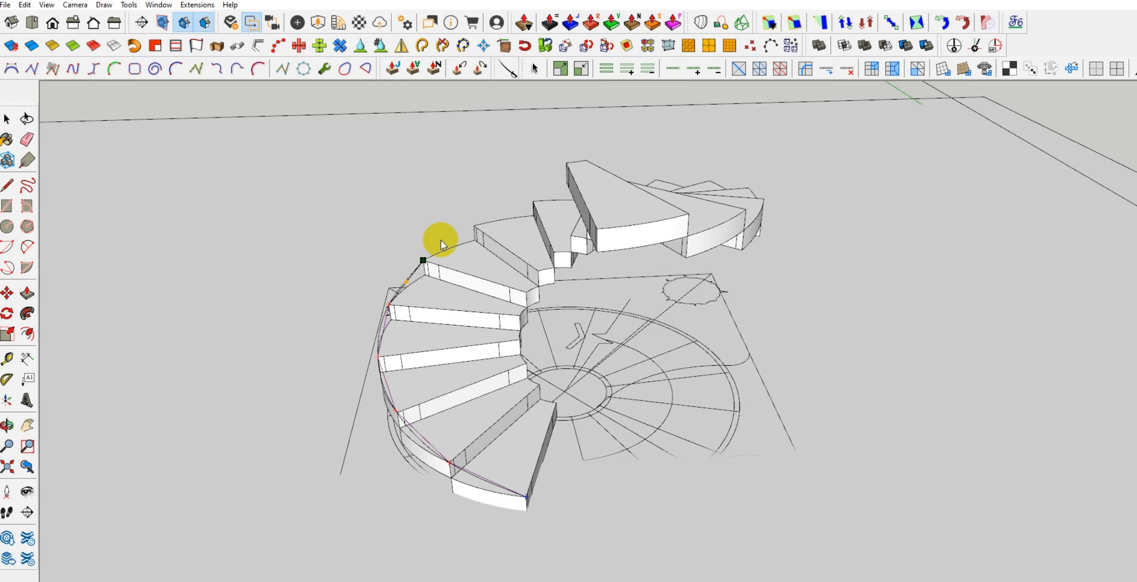
# Continue the Bezier curve through the upper treads' outer front corners and finish it at the topmost tread's outer front corner
pyautogui.moveTo(472, 223); pyautogui.dragTo(317, 328, button='middle')
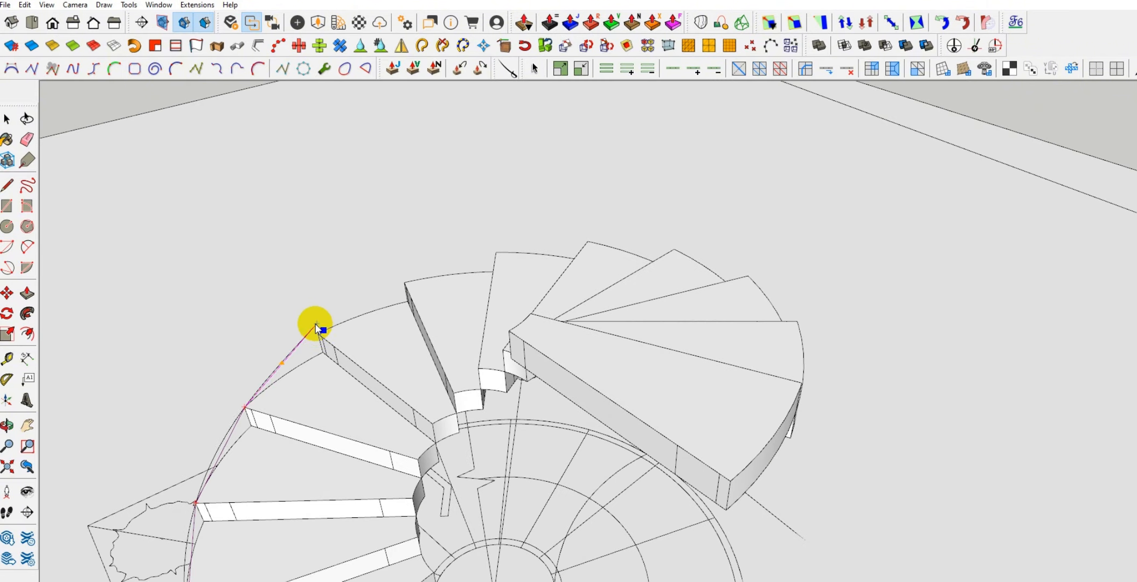
pyautogui.click(404, 282)
pyautogui.click(496, 251)
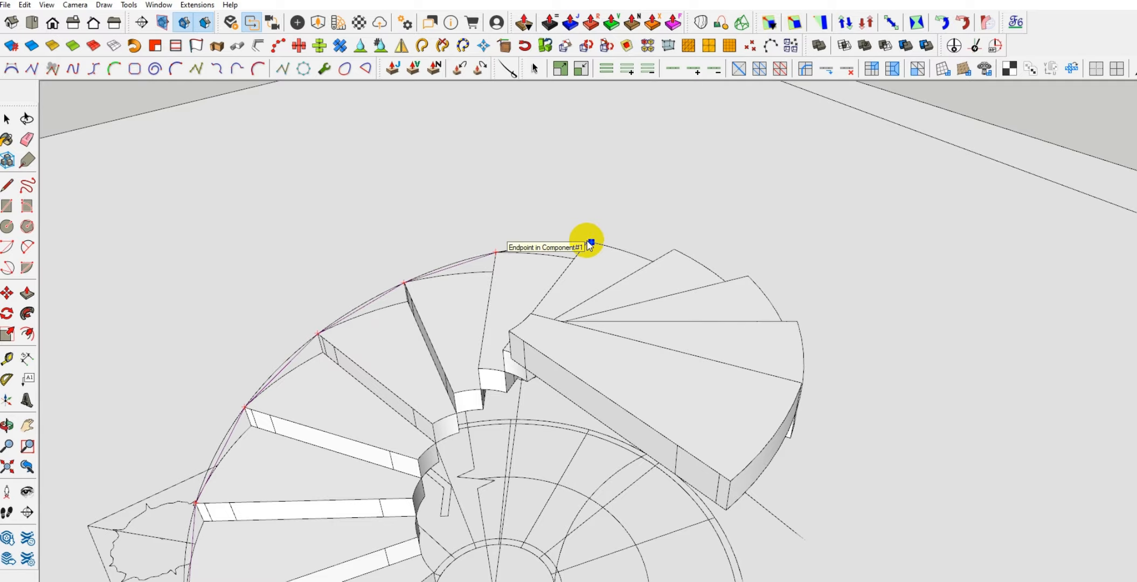
pyautogui.click(588, 242)
pyautogui.click(673, 248)
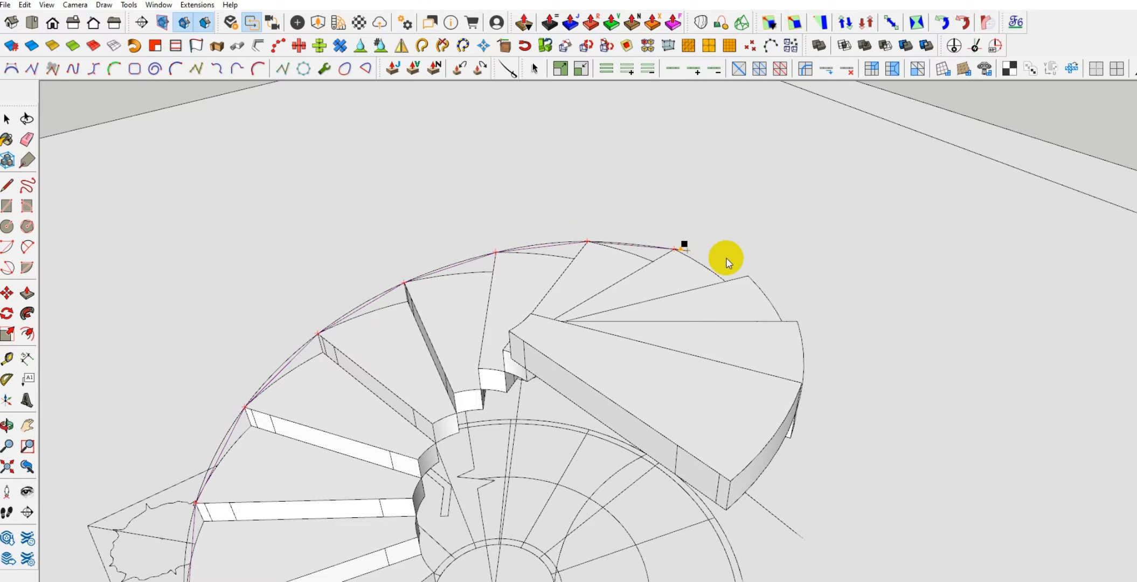
pyautogui.click(747, 276)
pyautogui.click(797, 321)
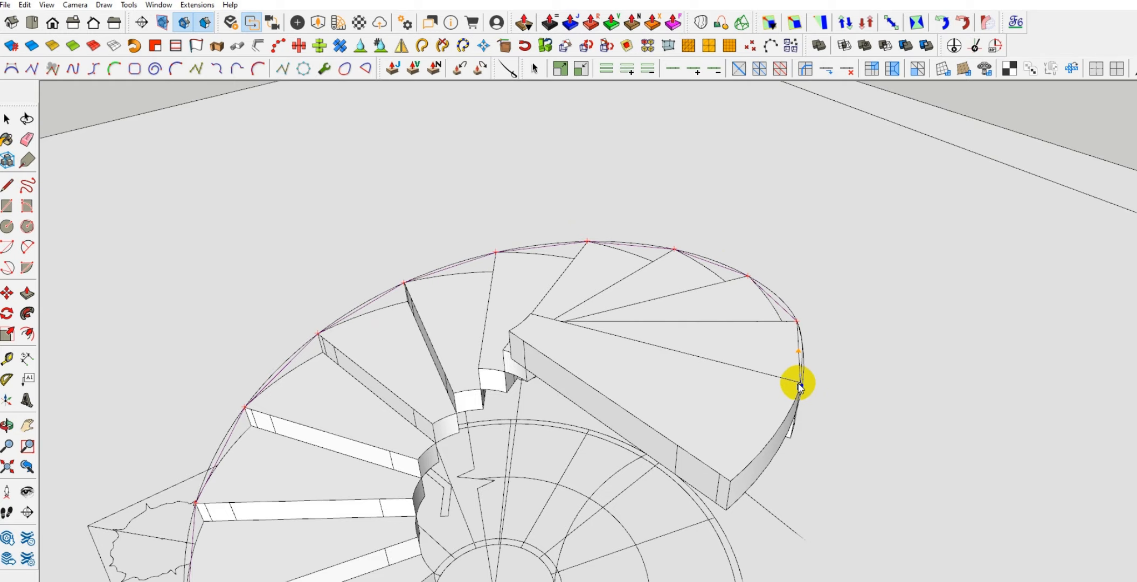
pyautogui.click(800, 384)
pyautogui.moveTo(790, 402); pyautogui.dragTo(736, 433, button='middle')
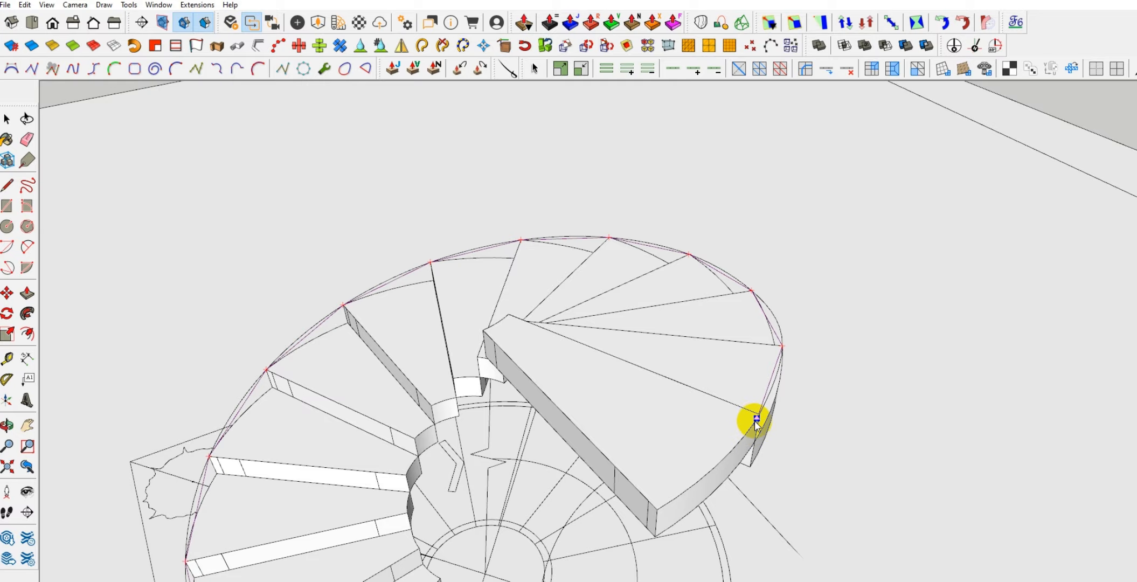
pyautogui.doubleClick(756, 420)
# Examine the finished curve along the lower treads and open its segment count for editing
pyautogui.scroll(-4, 407, 287)
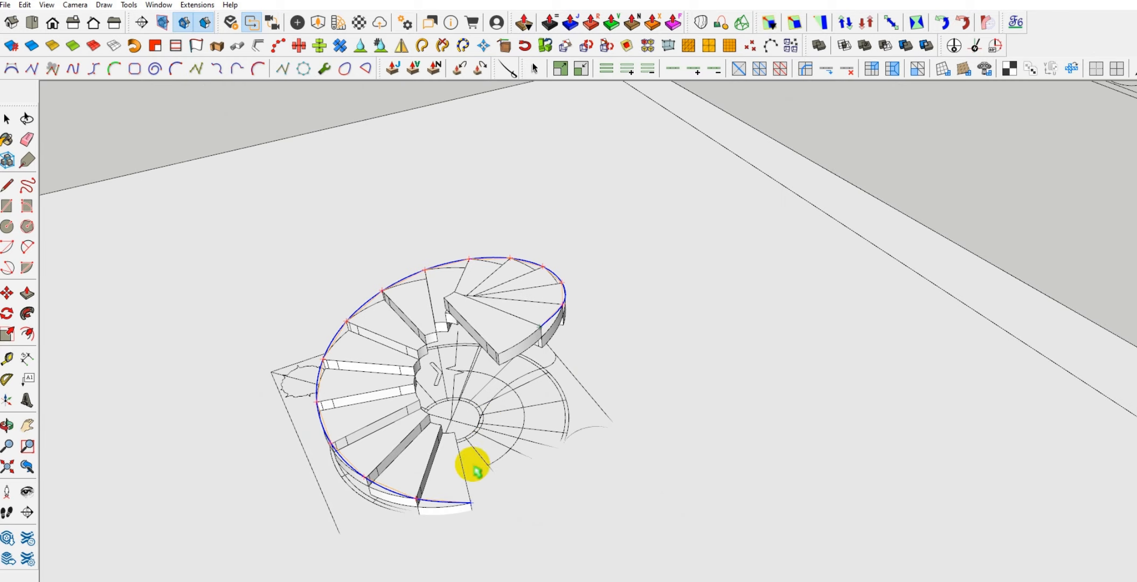
pyautogui.moveTo(472, 470); pyautogui.dragTo(409, 402, button='middle')
pyautogui.moveTo(409, 458); pyautogui.dragTo(254, 325, button='middle')
pyautogui.scroll(3, 394, 516)
pyautogui.scroll(6, 453, 444)
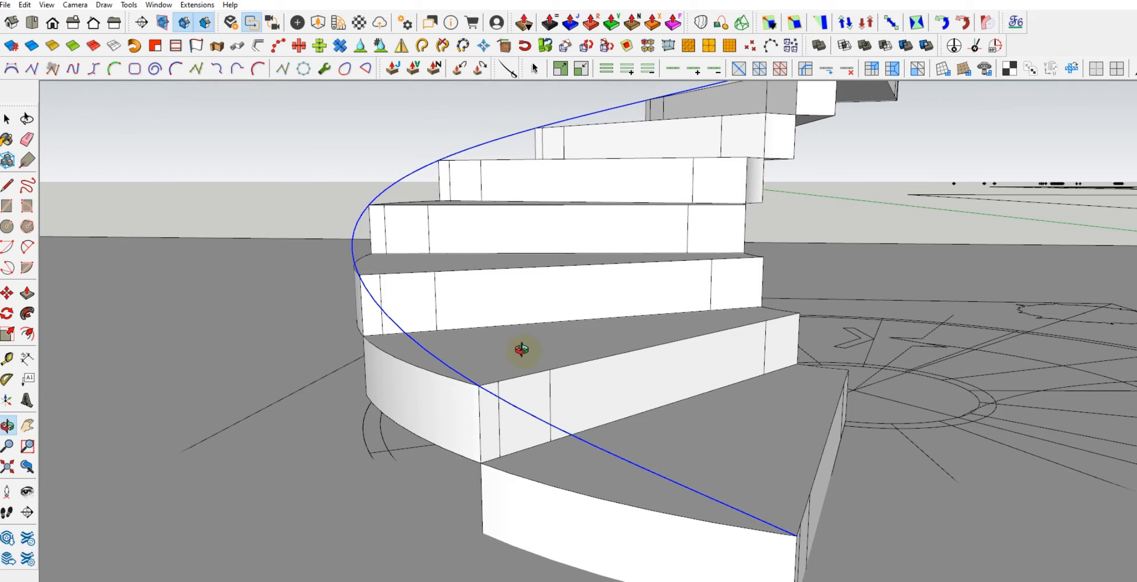
pyautogui.moveTo(521, 348); pyautogui.dragTo(284, 375, button='middle')
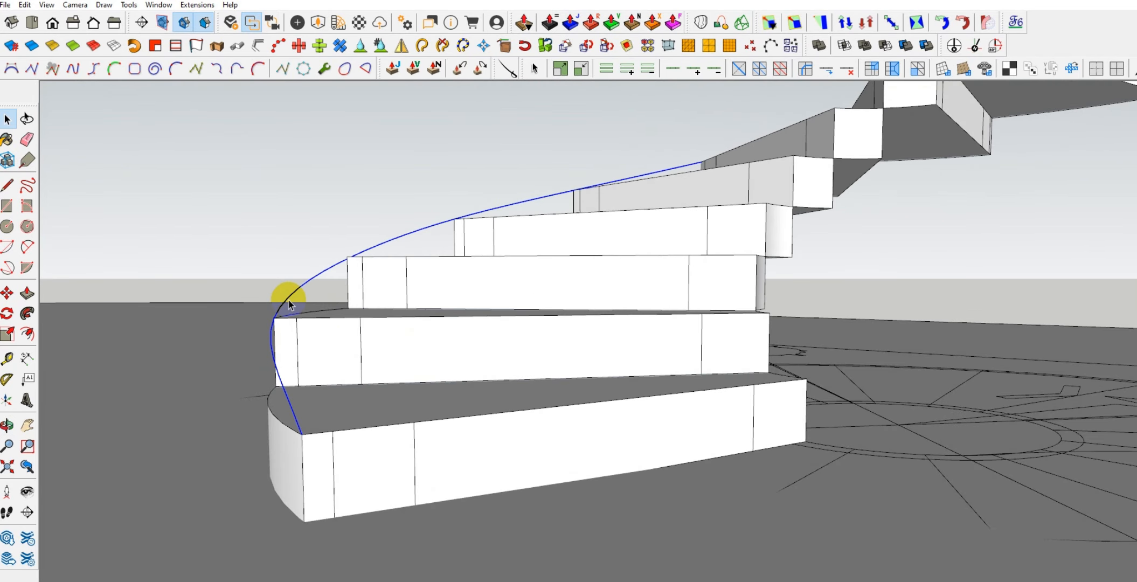
pyautogui.moveTo(326, 321); pyautogui.dragTo(368, 353, button='middle')
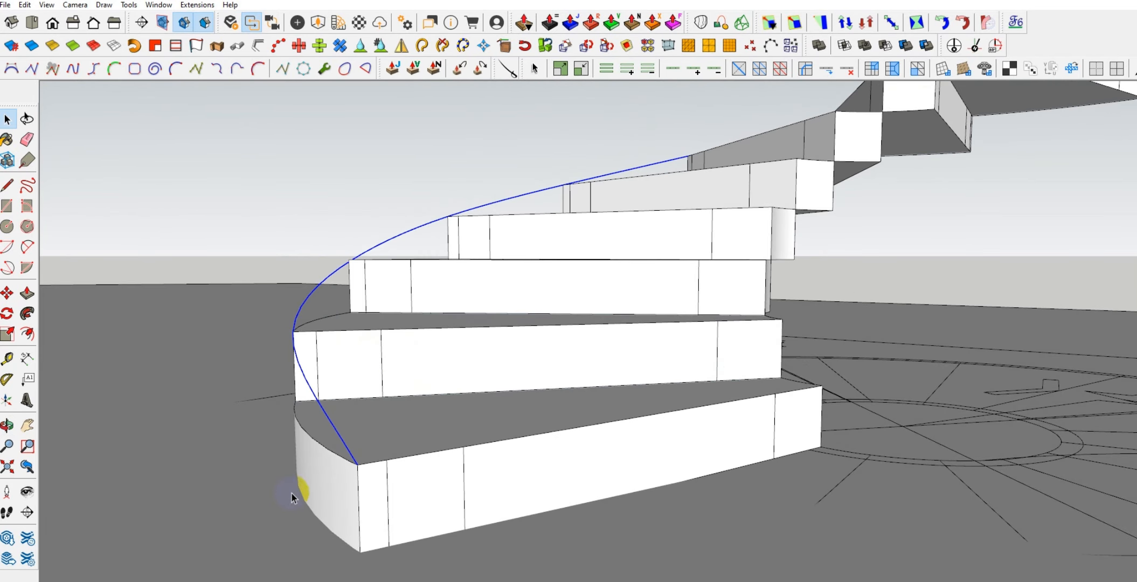
pyautogui.moveTo(0, 173); pyautogui.dragTo(111, 106)
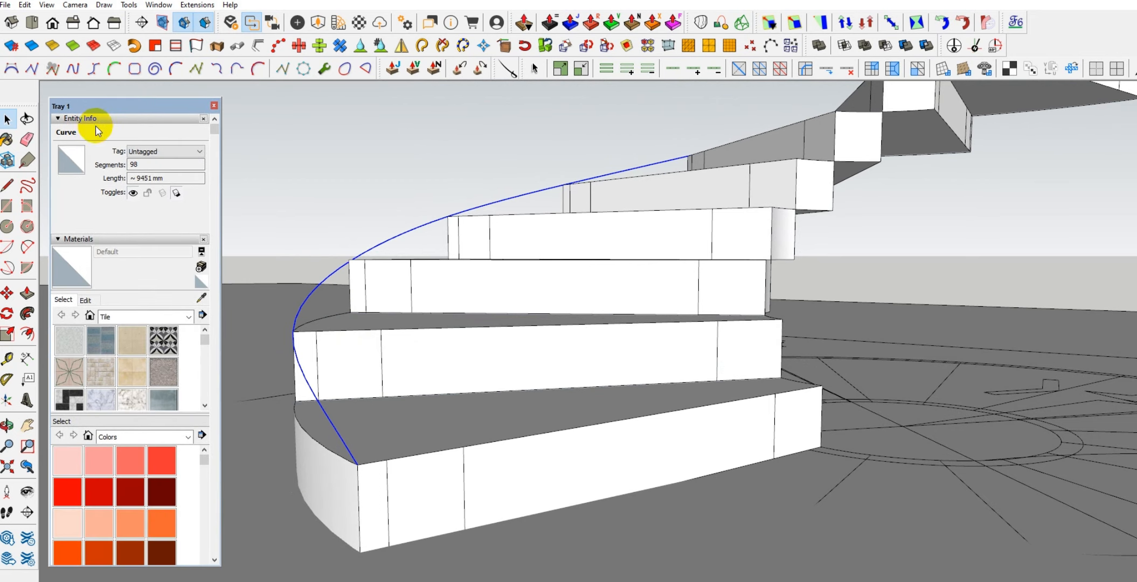
pyautogui.click(138, 164)
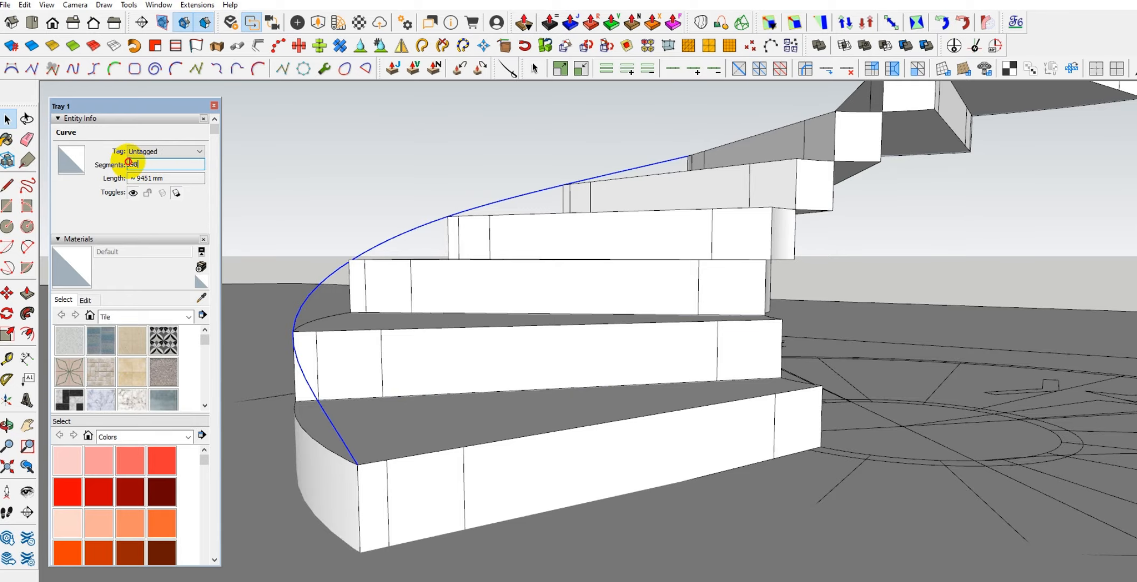
pyautogui.moveTo(393, 357); pyautogui.dragTo(414, 431, button='middle')
pyautogui.moveTo(178, 108); pyautogui.dragTo(2, 119)
# Move the curve 200 mm vertically upward from the treads' top corners
pyautogui.moveTo(386, 308); pyautogui.dragTo(436, 449, button='middle')
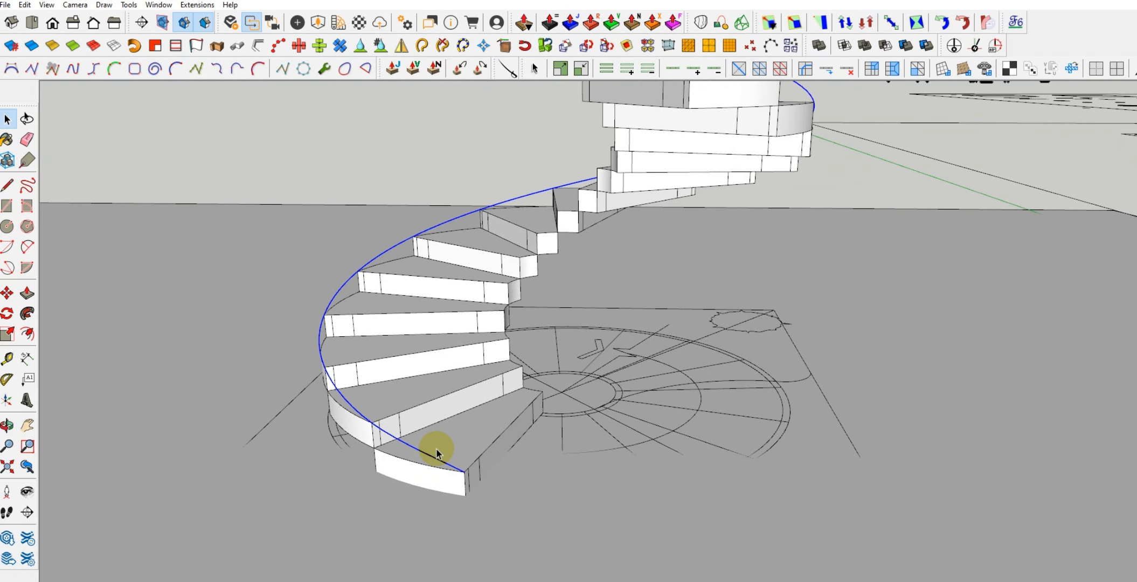
pyautogui.scroll(5, 464, 482)
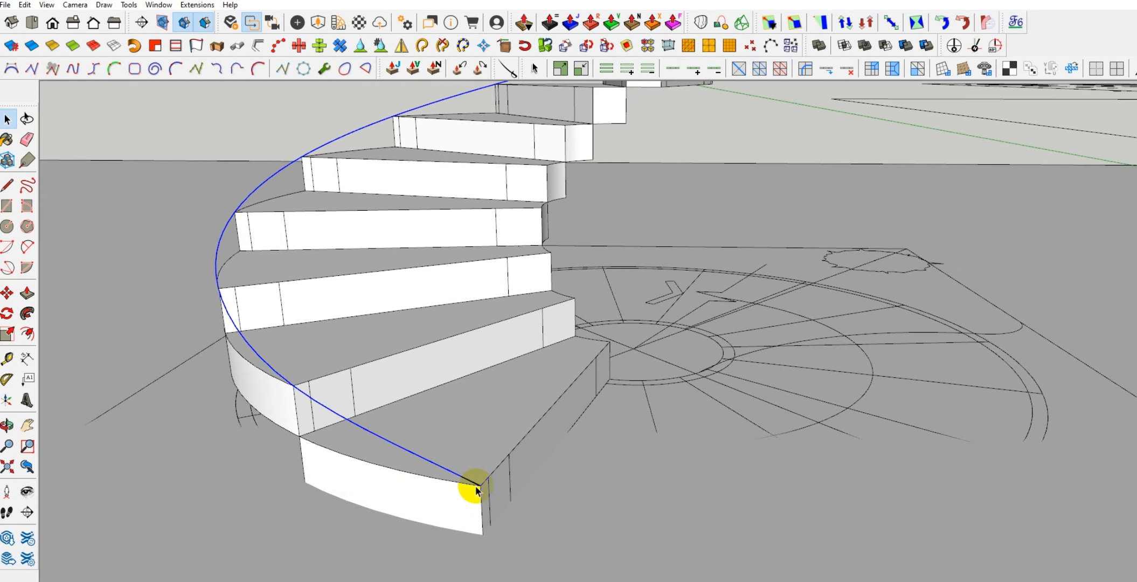
pyautogui.moveTo(469, 487); pyautogui.dragTo(323, 337, button='middle')
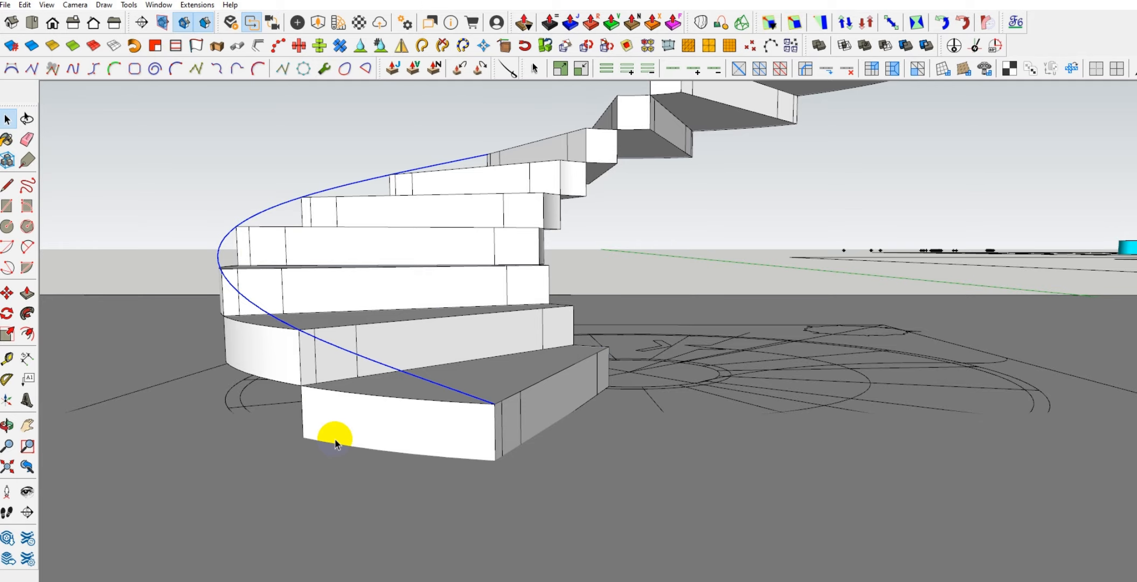
pyautogui.scroll(-1, 335, 443)
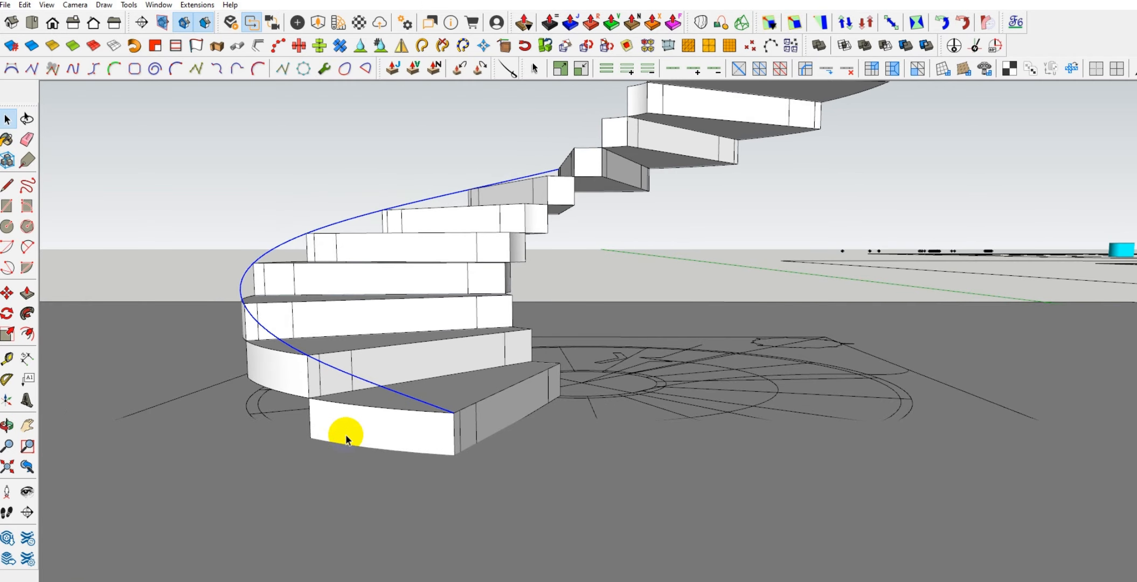
pyautogui.moveTo(345, 434); pyautogui.dragTo(538, 442, button='middle')
pyautogui.scroll(2, 398, 368)
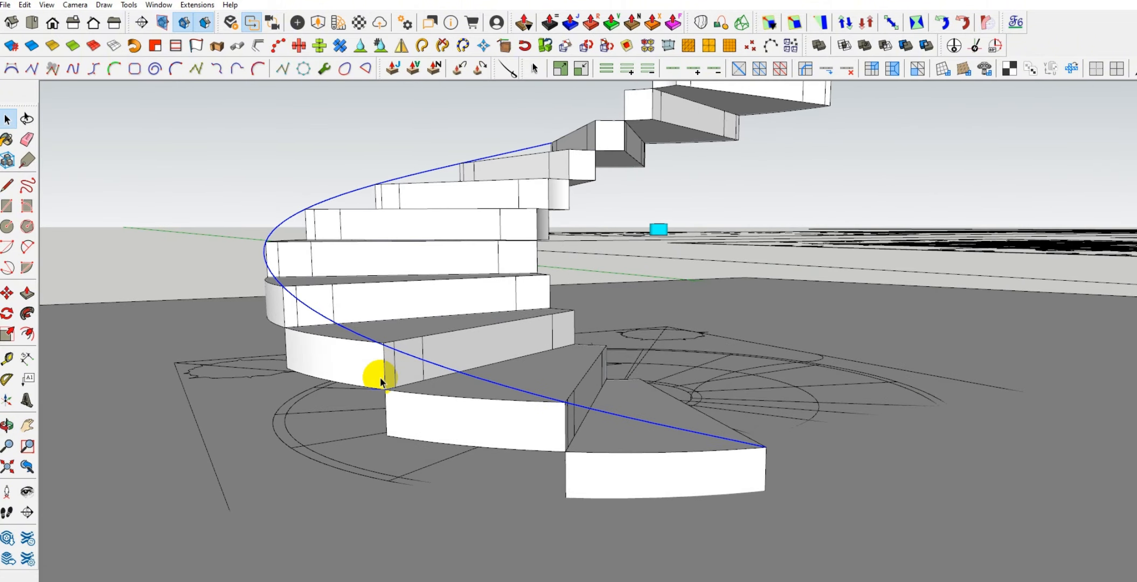
pyautogui.scroll(1, 371, 369)
pyautogui.press('m')
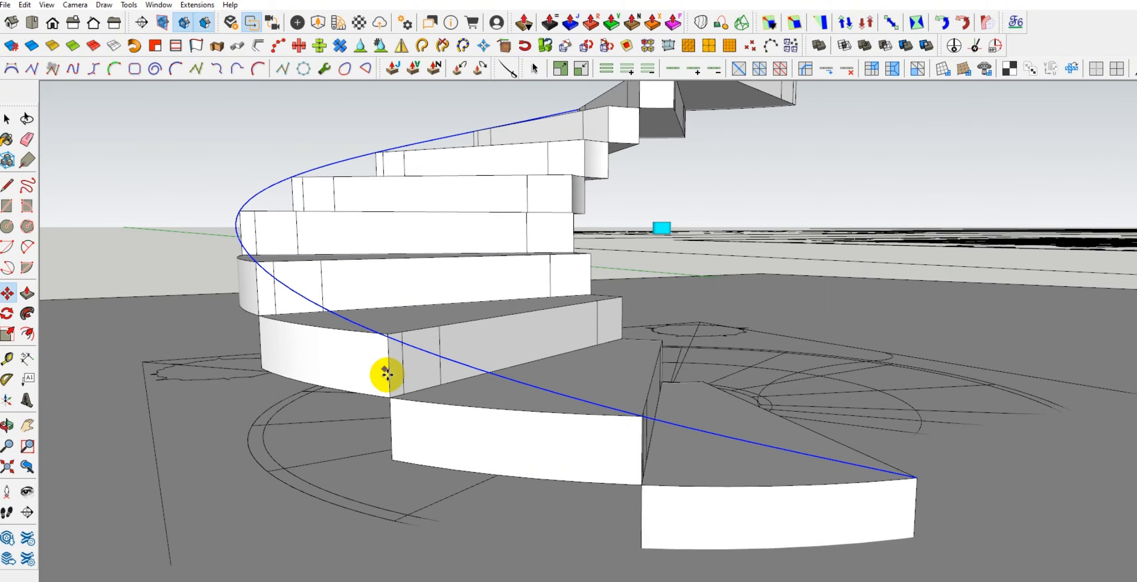
pyautogui.click(387, 374)
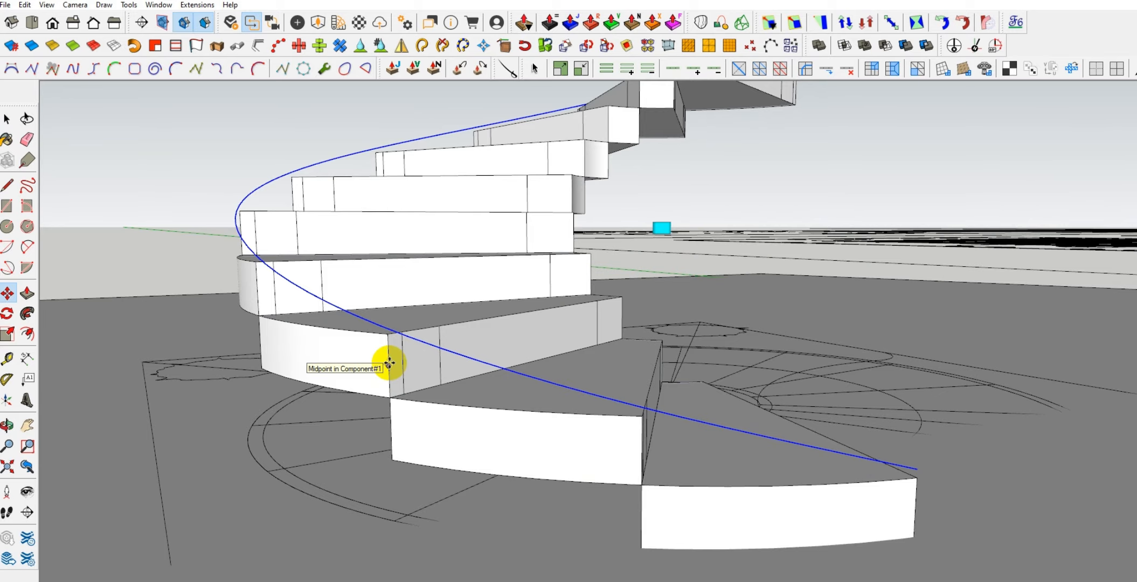
pyautogui.write('200')
pyautogui.press('Return')
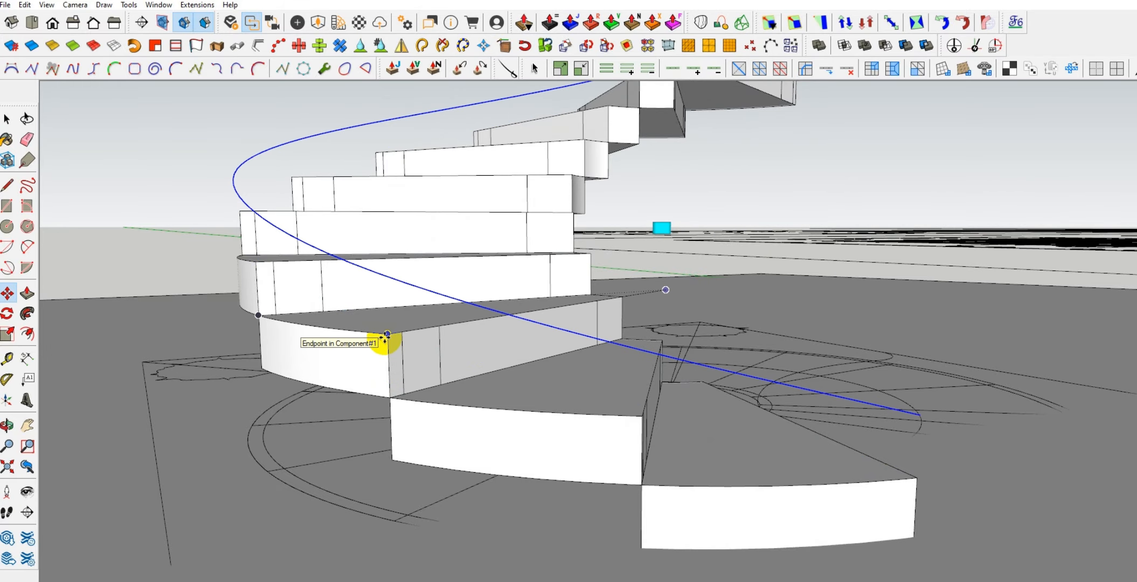
# Lower the raised curve slightly along the vertical, keeping it above the treads' outer corners
pyautogui.moveTo(401, 358); pyautogui.dragTo(336, 311, button='middle')
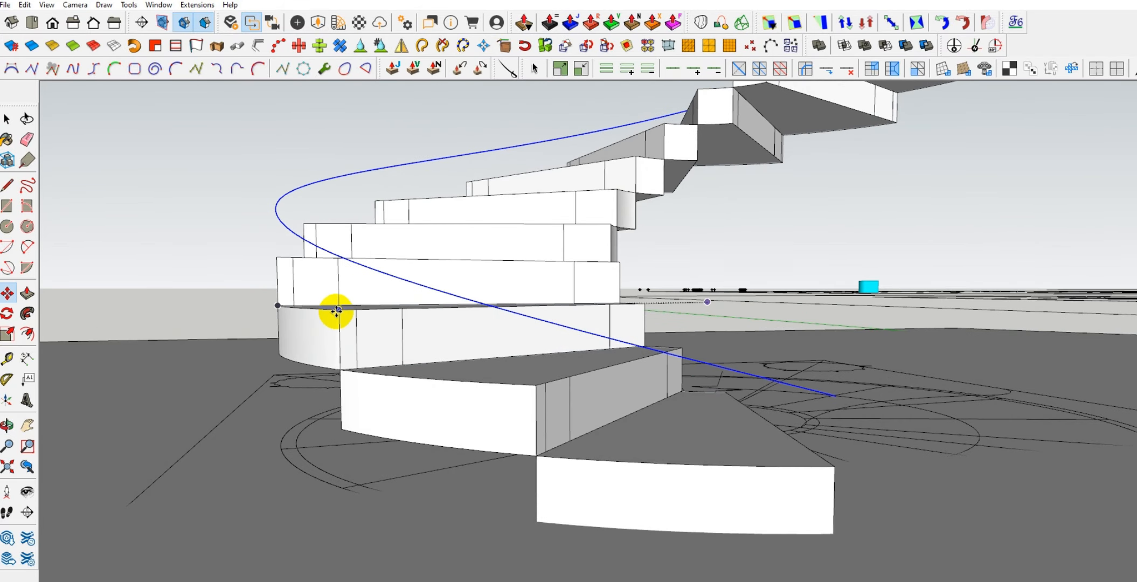
pyautogui.click(336, 311)
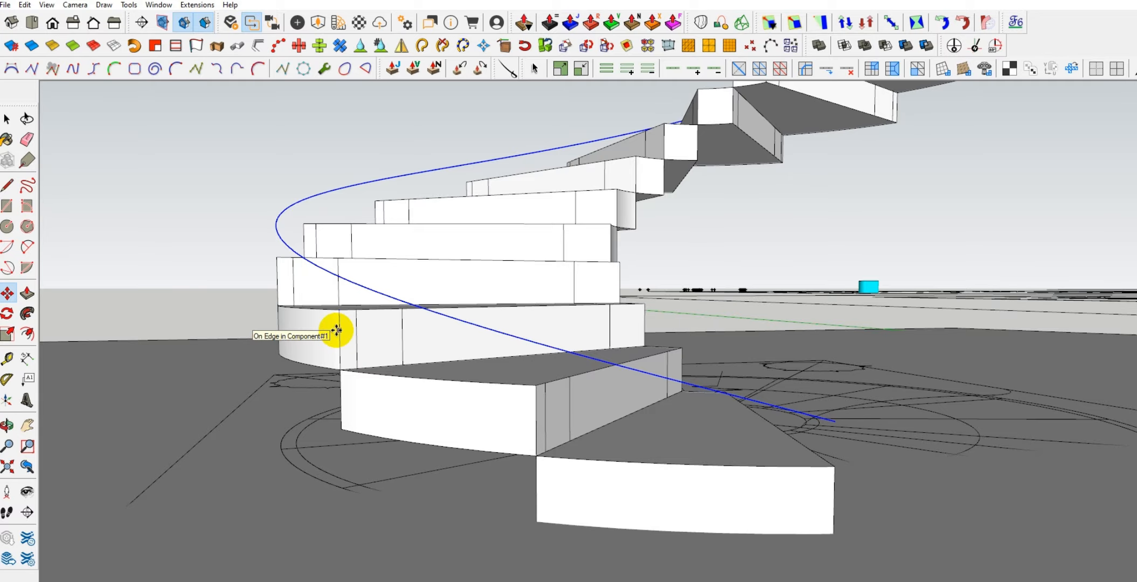
pyautogui.click(337, 330)
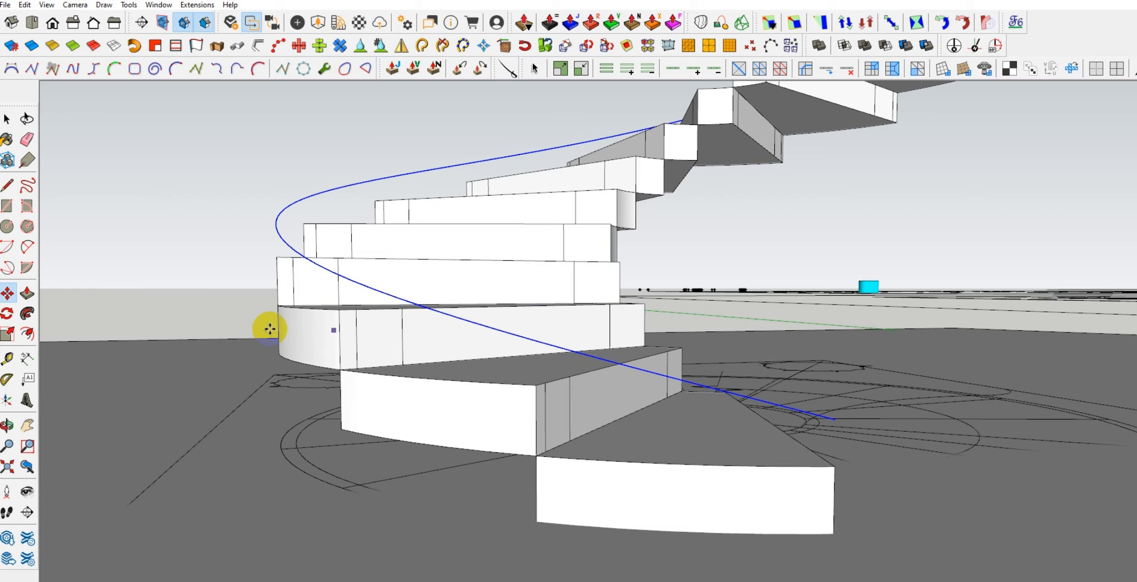
pyautogui.moveTo(267, 325); pyautogui.dragTo(376, 312, button='middle')
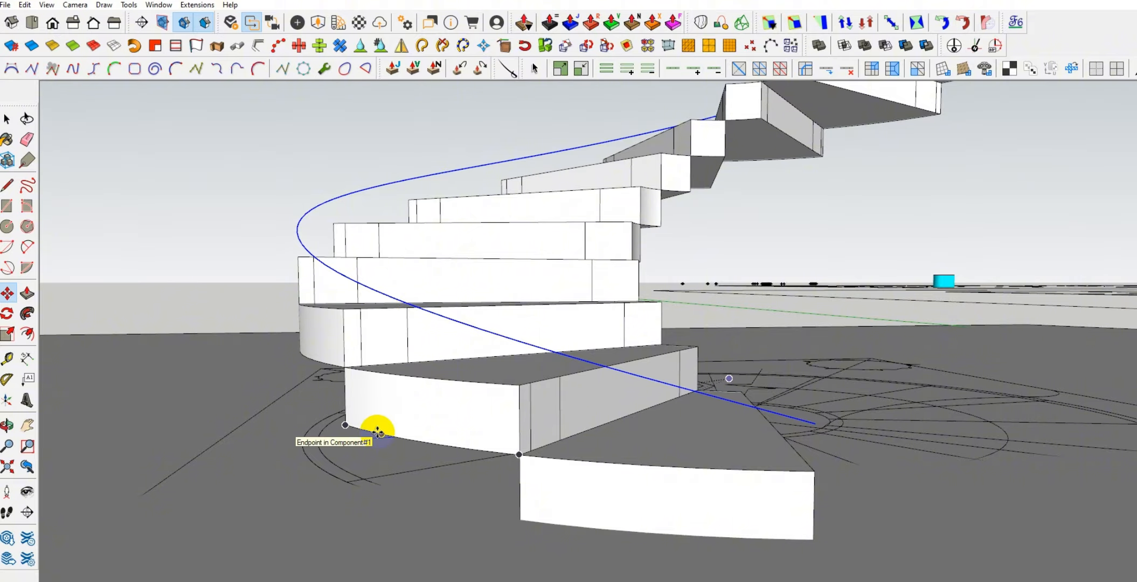
pyautogui.moveTo(375, 436); pyautogui.dragTo(433, 414, button='middle')
pyautogui.scroll(-5, 433, 414)
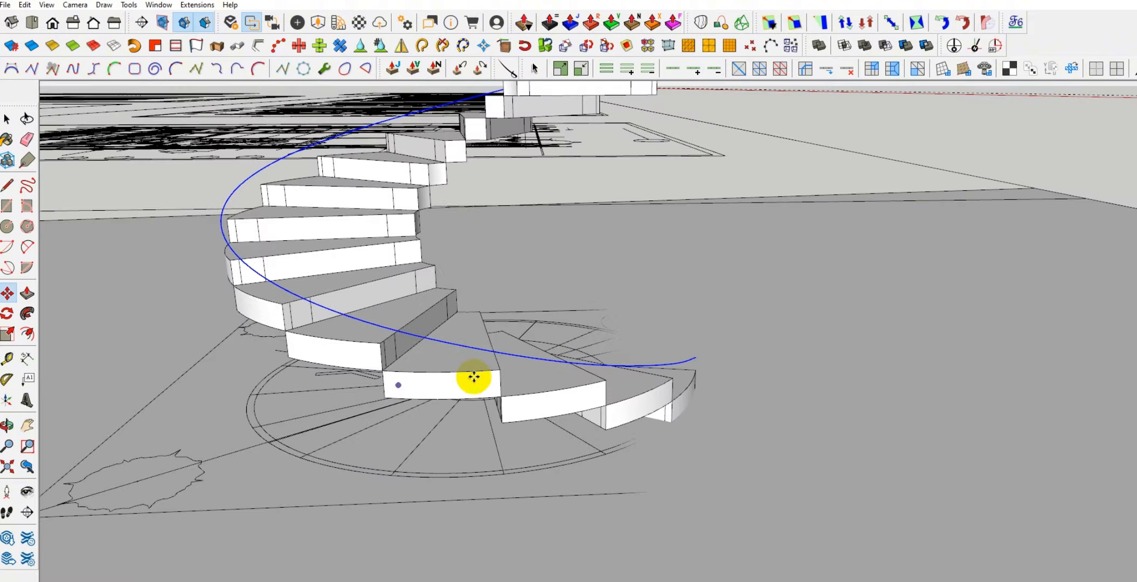
pyautogui.moveTo(472, 376); pyautogui.dragTo(418, 368, button='middle')
pyautogui.moveTo(506, 368); pyautogui.dragTo(433, 333, button='middle')
pyautogui.scroll(2, 381, 315)
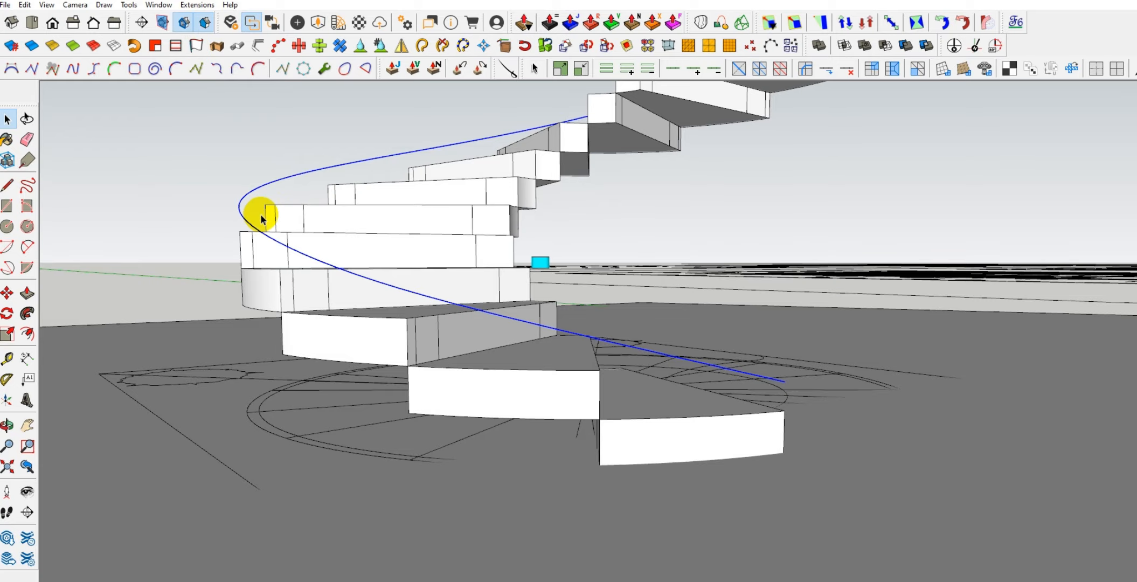
# Extrude the curve vertically downward with Extrude Lines to form a band around the outer ends of the treads
pyautogui.moveTo(267, 246); pyautogui.dragTo(263, 215, button='middle')
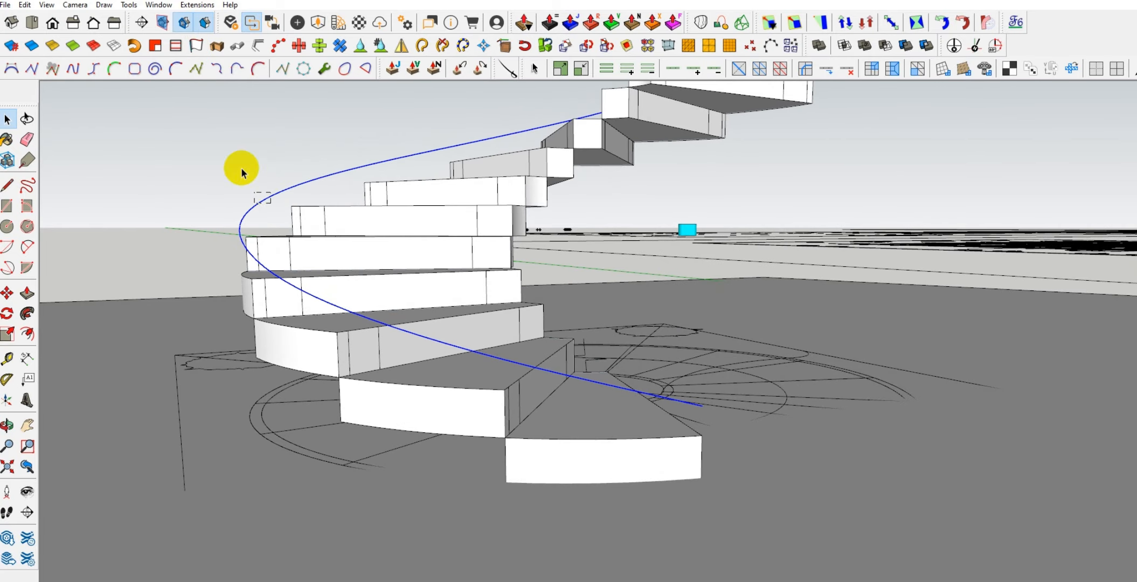
pyautogui.click(194, 47)
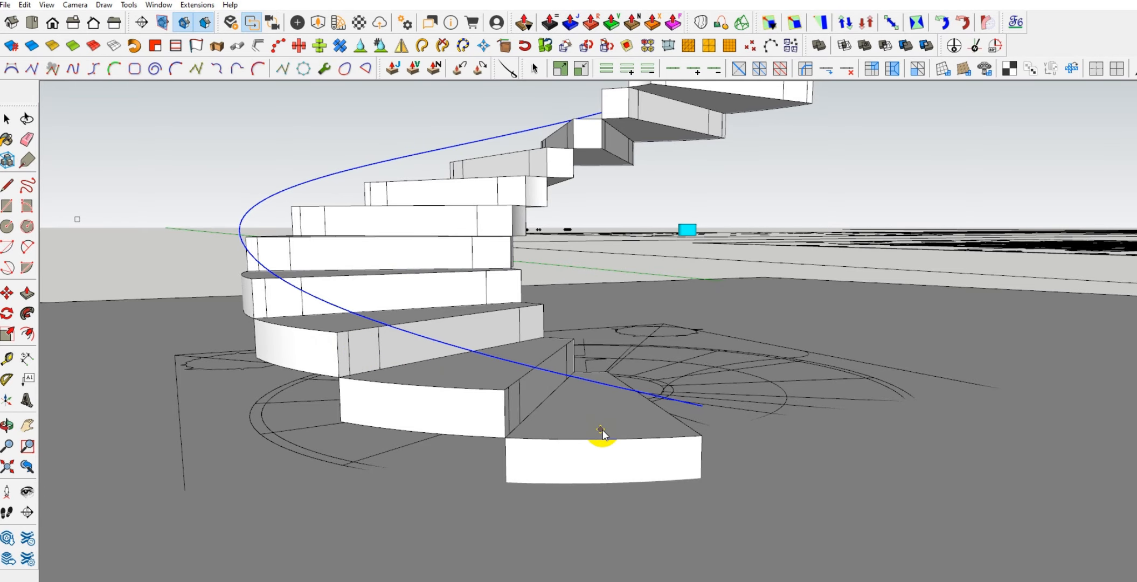
pyautogui.moveTo(602, 431); pyautogui.dragTo(467, 427, button='middle')
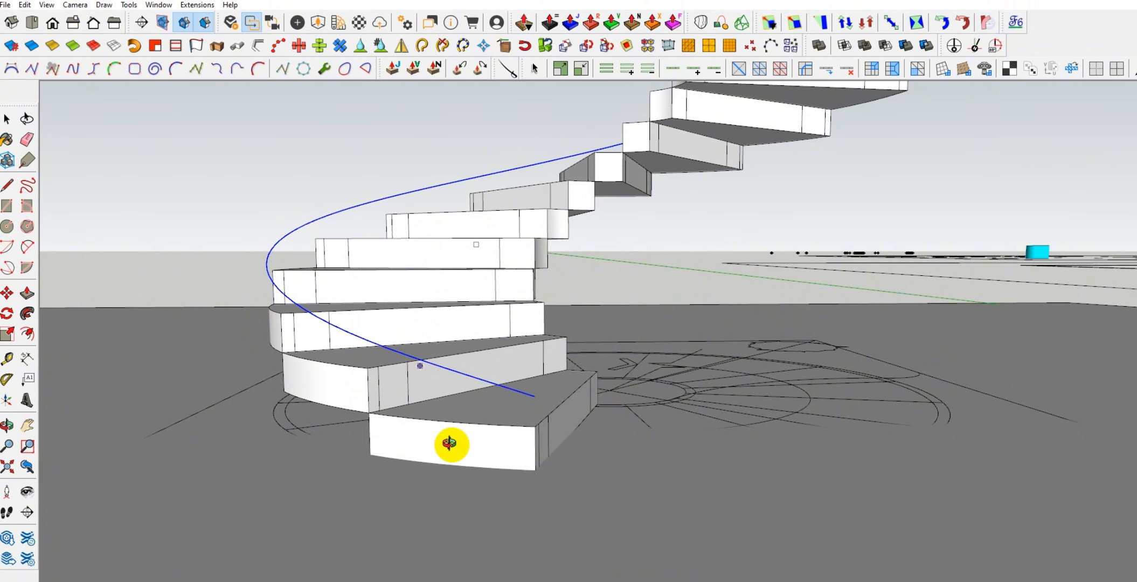
pyautogui.moveTo(450, 443); pyautogui.dragTo(513, 516, button='middle')
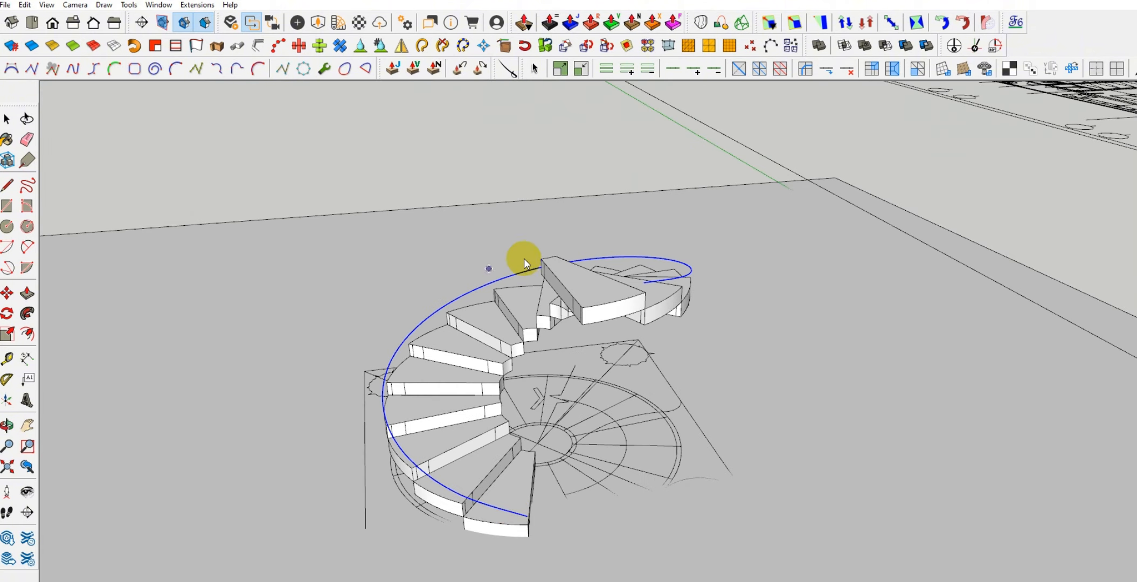
pyautogui.moveTo(500, 548); pyautogui.dragTo(398, 440, button='middle')
pyautogui.scroll(5, 463, 475)
pyautogui.scroll(2, 478, 471)
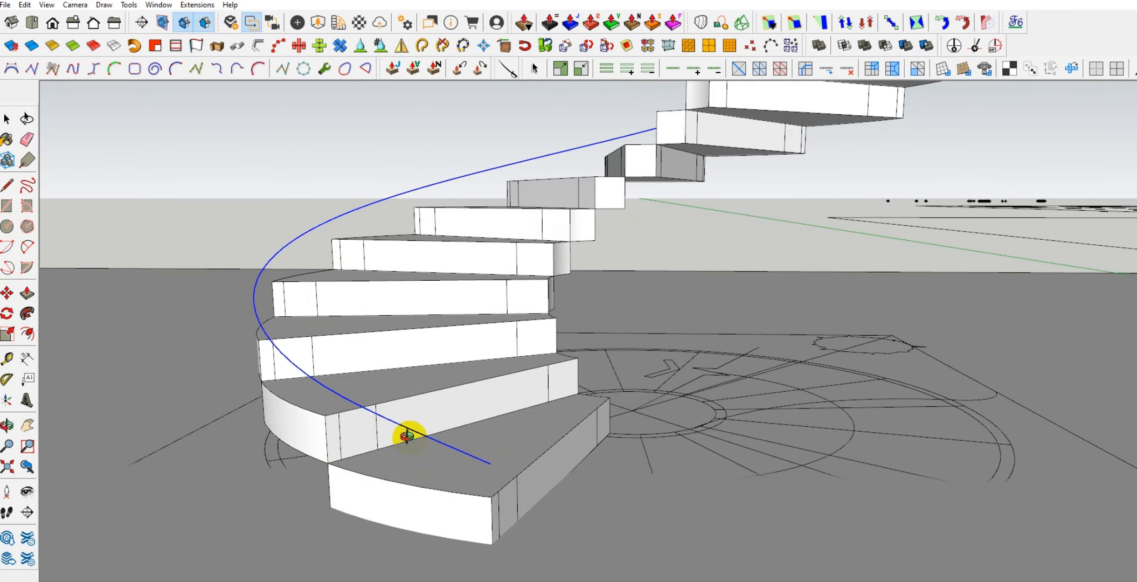
pyautogui.moveTo(406, 431); pyautogui.dragTo(452, 312, button='middle')
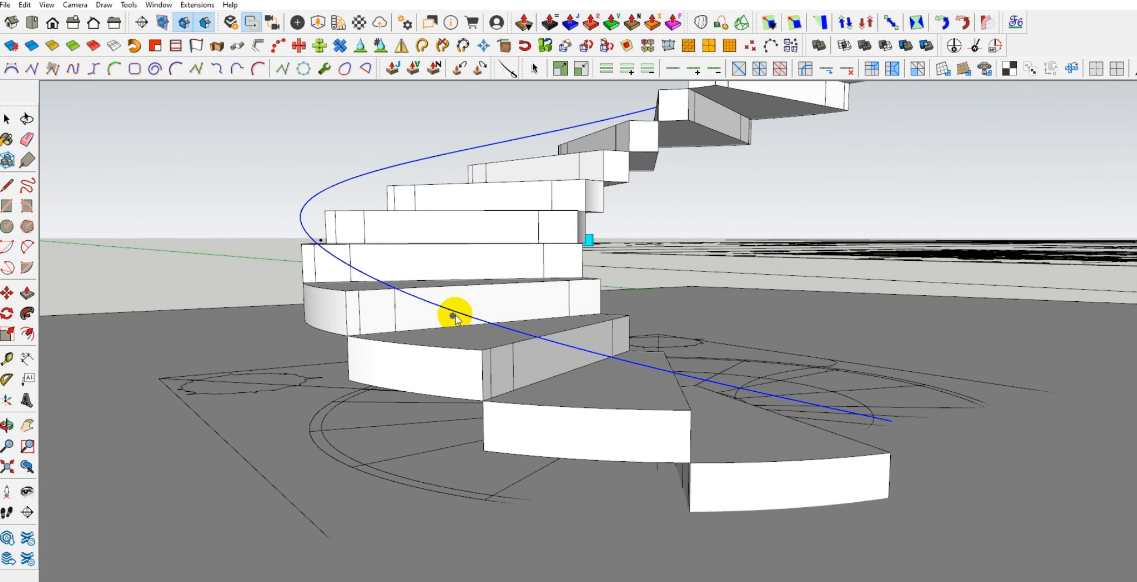
pyautogui.click(486, 322)
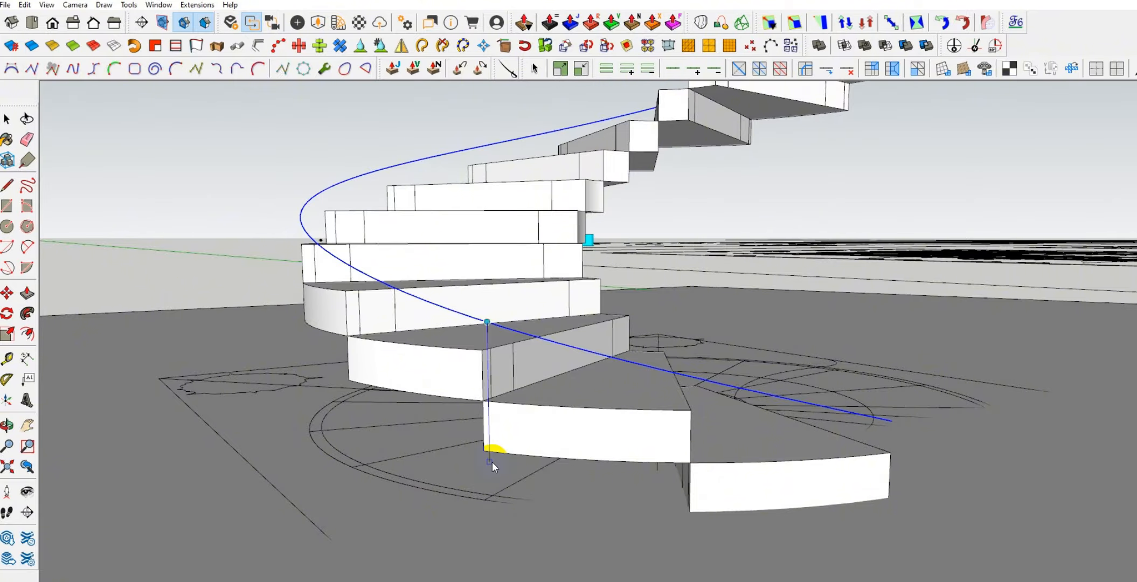
pyautogui.click(492, 462)
pyautogui.moveTo(382, 431); pyautogui.dragTo(332, 436, button='middle')
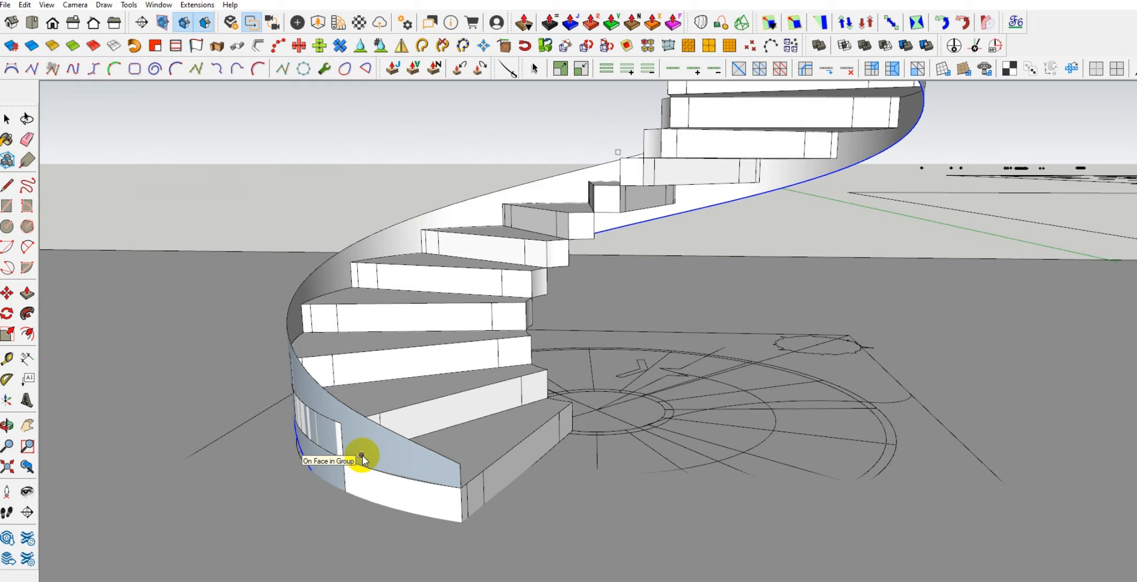
# Lower the upper edge curve of the outer band slightly along the vertical to reduce the band's height
pyautogui.moveTo(376, 489)
pyautogui.mouseDown(button='middle')
pyautogui.moveTo(376, 381)
pyautogui.moveTo(832, 414)
pyautogui.moveTo(517, 366)
pyautogui.moveTo(558, 398)
pyautogui.moveTo(474, 358)
pyautogui.moveTo(665, 277)
pyautogui.moveTo(343, 213)
pyautogui.mouseUp(button='middle')
pyautogui.click(343, 213)
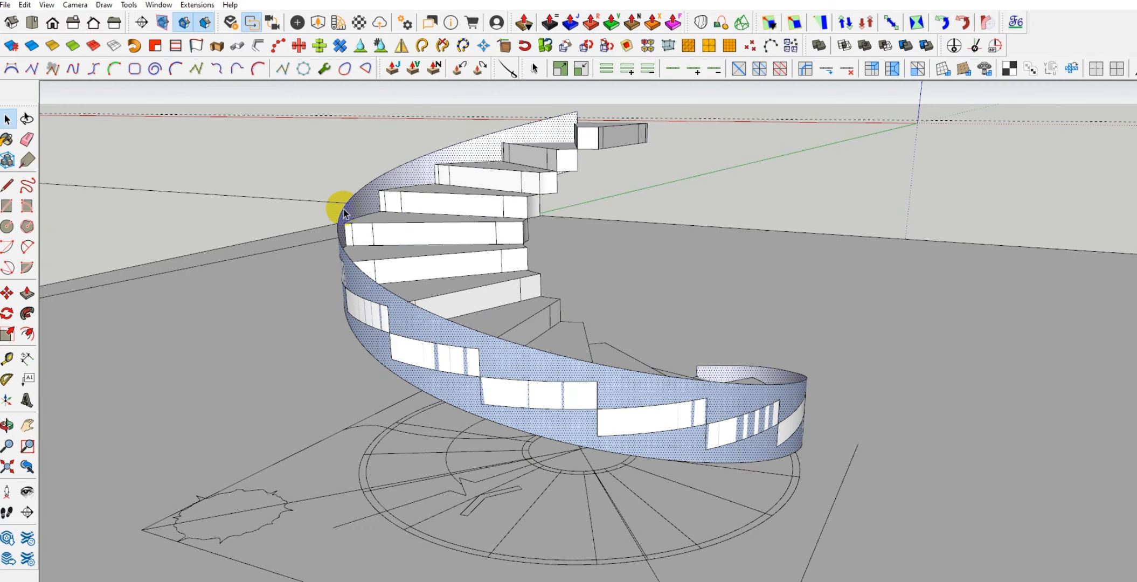
pyautogui.doubleClick(344, 210)
pyautogui.moveTo(406, 254); pyautogui.dragTo(553, 281, button='middle')
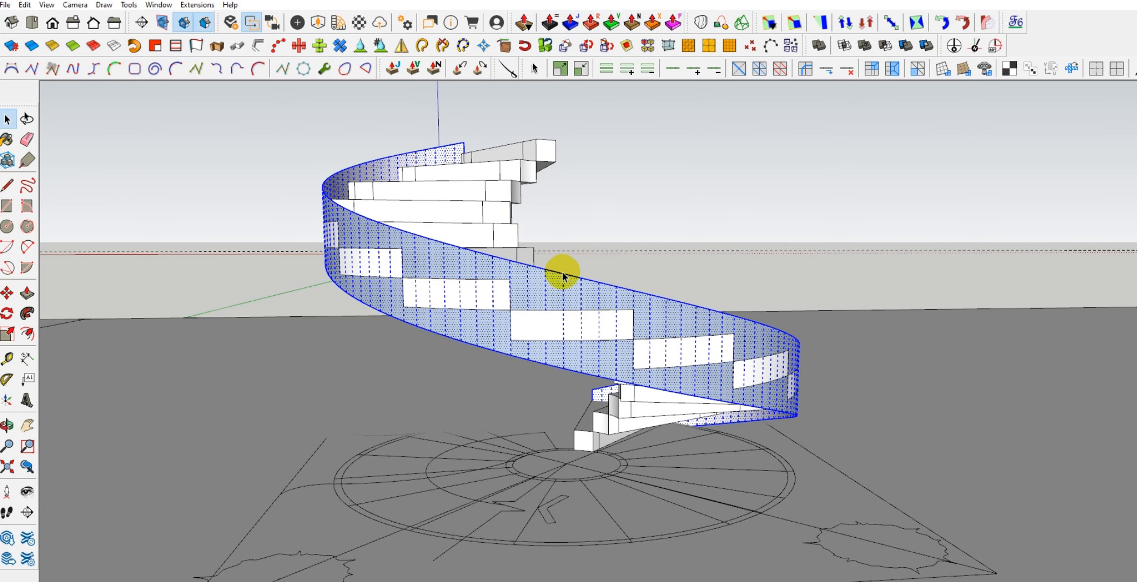
pyautogui.click(561, 275)
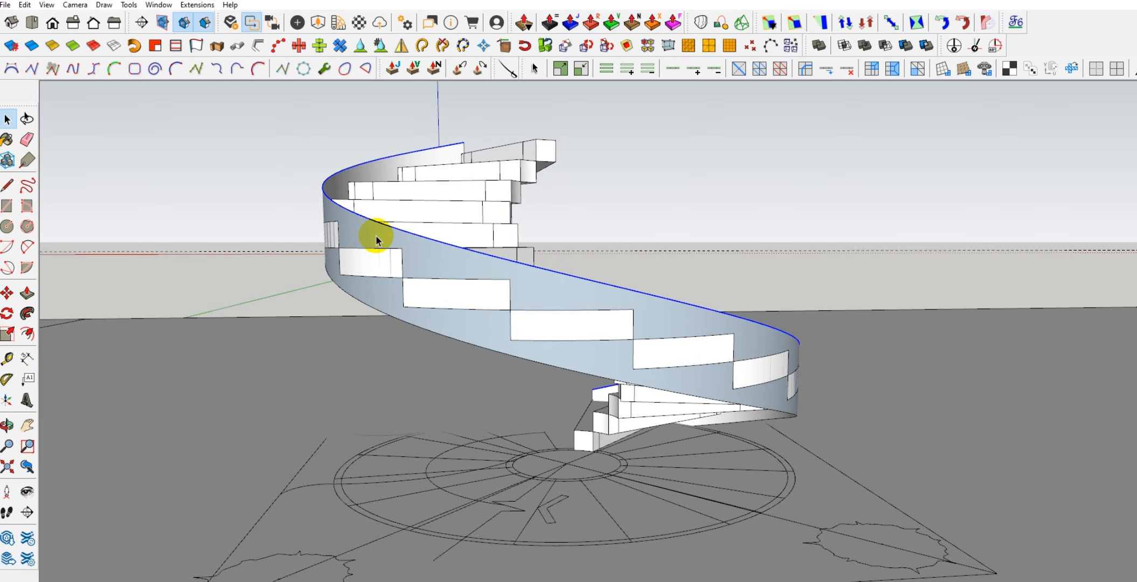
pyautogui.scroll(5, 388, 238)
pyautogui.press('m')
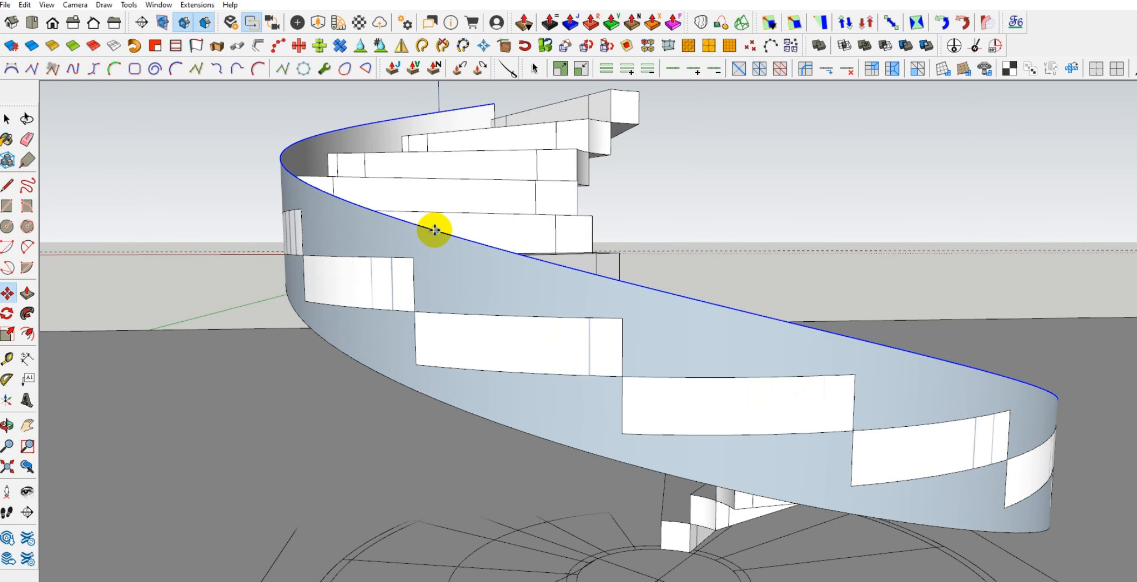
pyautogui.click(434, 234)
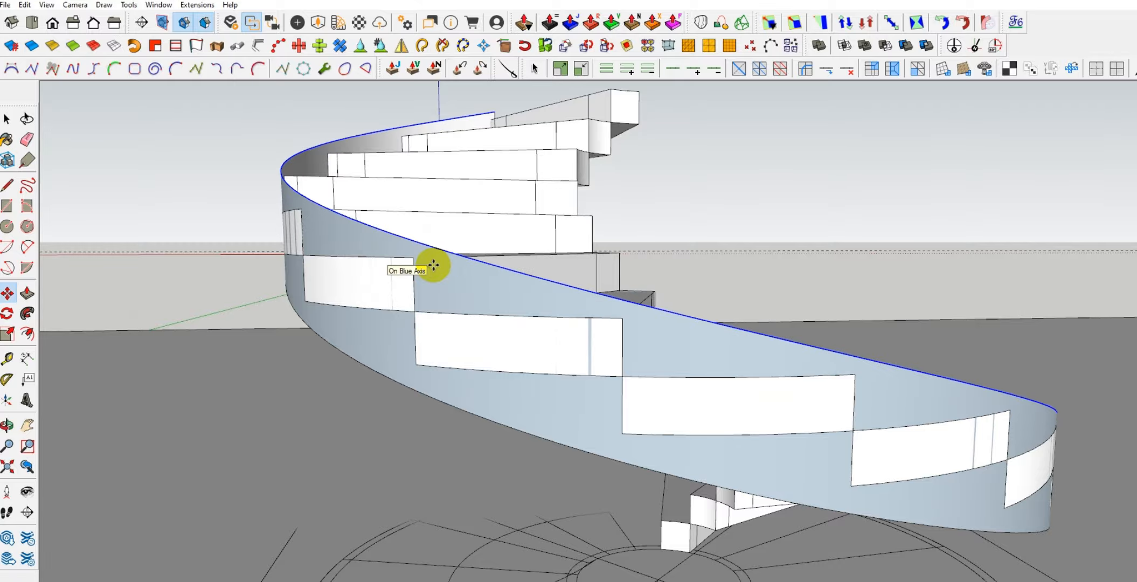
# Select the whole outer band with its edges and examine how it follows the treads from several angles
pyautogui.moveTo(490, 213); pyautogui.dragTo(364, 238, button='middle')
pyautogui.scroll(-3, 518, 355)
pyautogui.moveTo(517, 355); pyautogui.dragTo(60, 498, button='middle')
pyautogui.keyDown('shift'); pyautogui.moveTo(342, 367); pyautogui.dragTo(272, 334, button='middle'); pyautogui.keyUp('shift')
pyautogui.moveTo(272, 334); pyautogui.dragTo(256, 351, button='middle')
pyautogui.scroll(1, 410, 415)
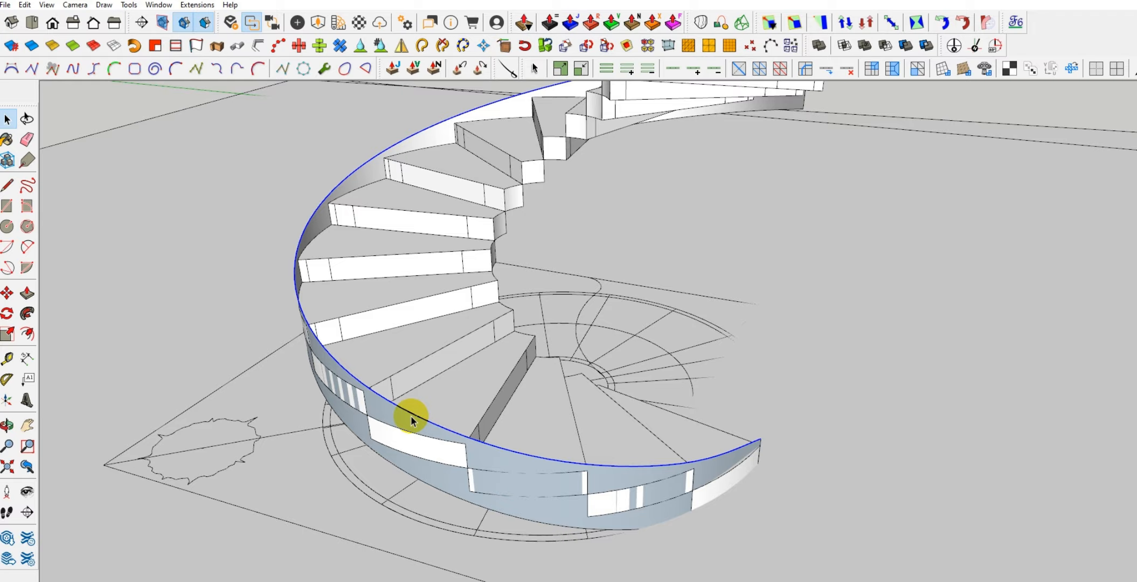
pyautogui.doubleClick(410, 415)
pyautogui.scroll(-1, 410, 415)
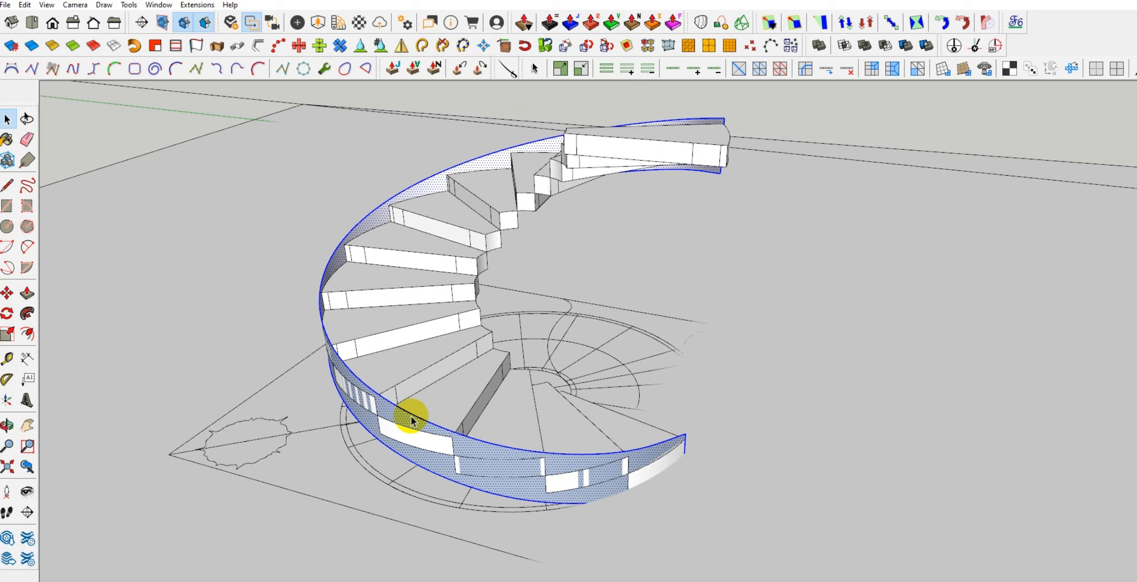
pyautogui.scroll(-1, 412, 417)
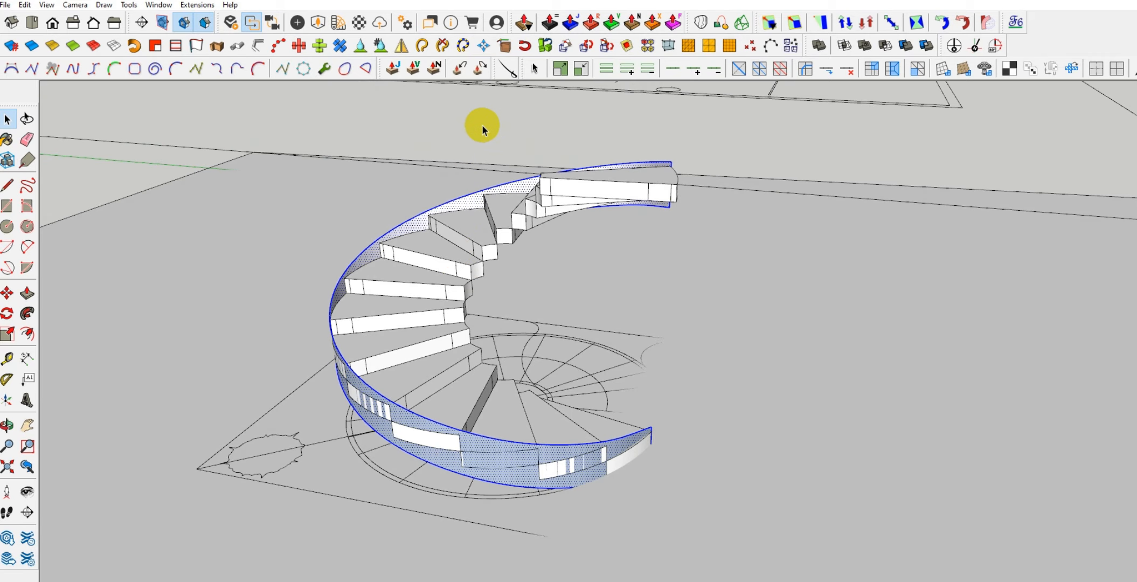
pyautogui.moveTo(482, 121); pyautogui.dragTo(380, 220, button='middle')
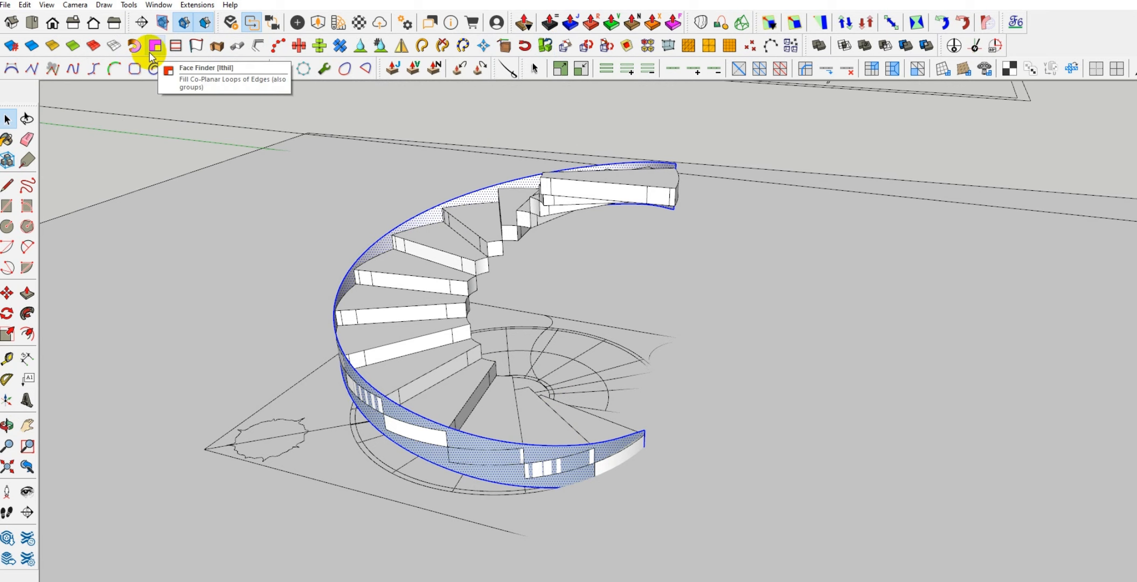
pyautogui.moveTo(436, 325); pyautogui.dragTo(430, 351, button='middle')
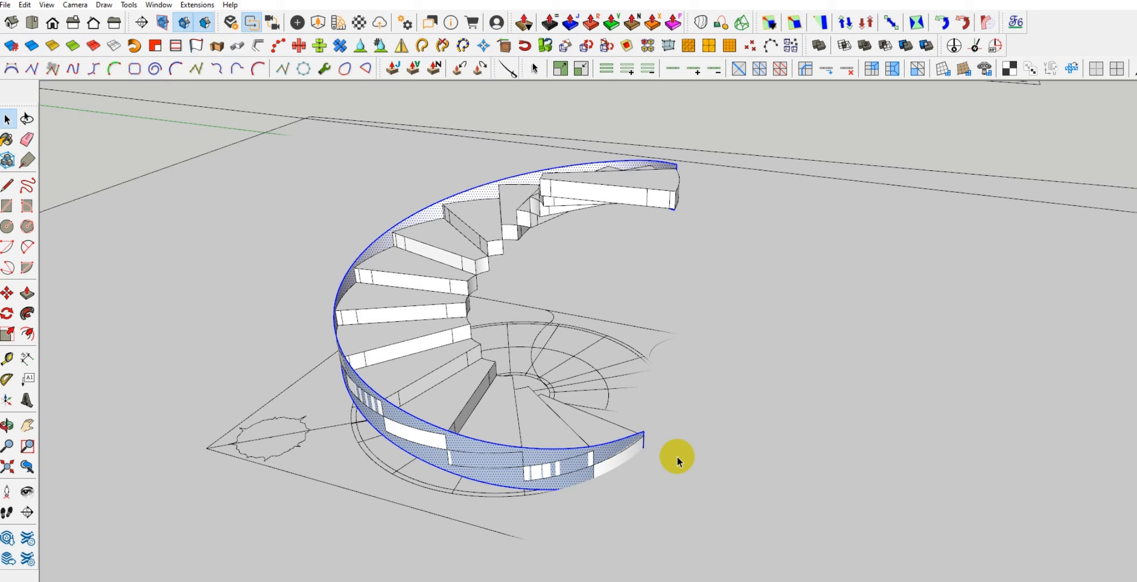
pyautogui.moveTo(621, 431)
pyautogui.mouseDown(button='middle')
pyautogui.moveTo(536, 426)
pyautogui.moveTo(525, 441)
pyautogui.mouseUp(button='middle')
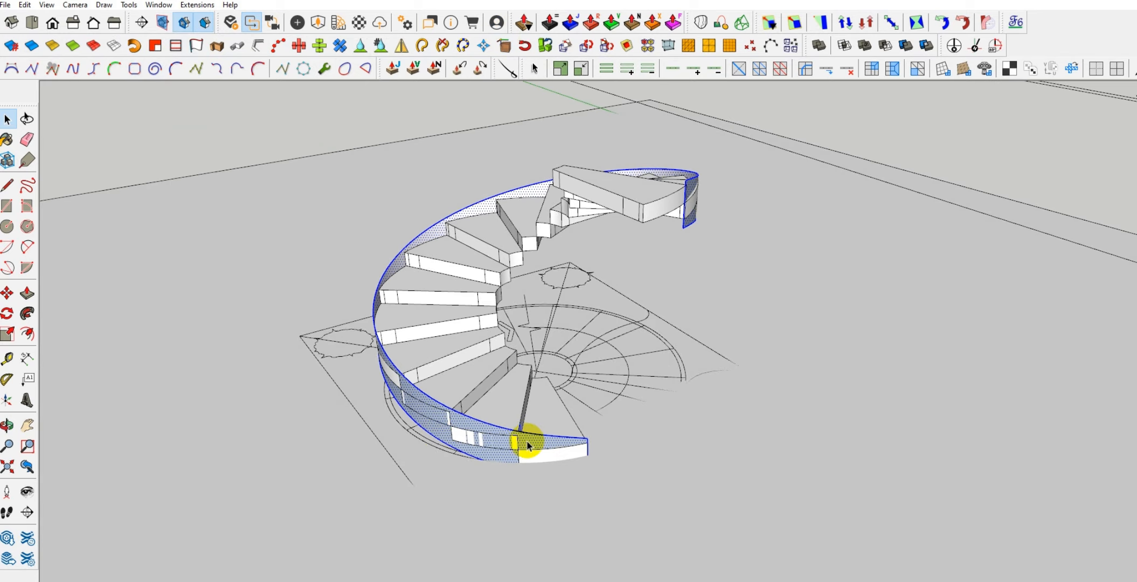
# Measure the outer band's height from its lower edge to its upper edge near the lower treads
pyautogui.scroll(3, 525, 442)
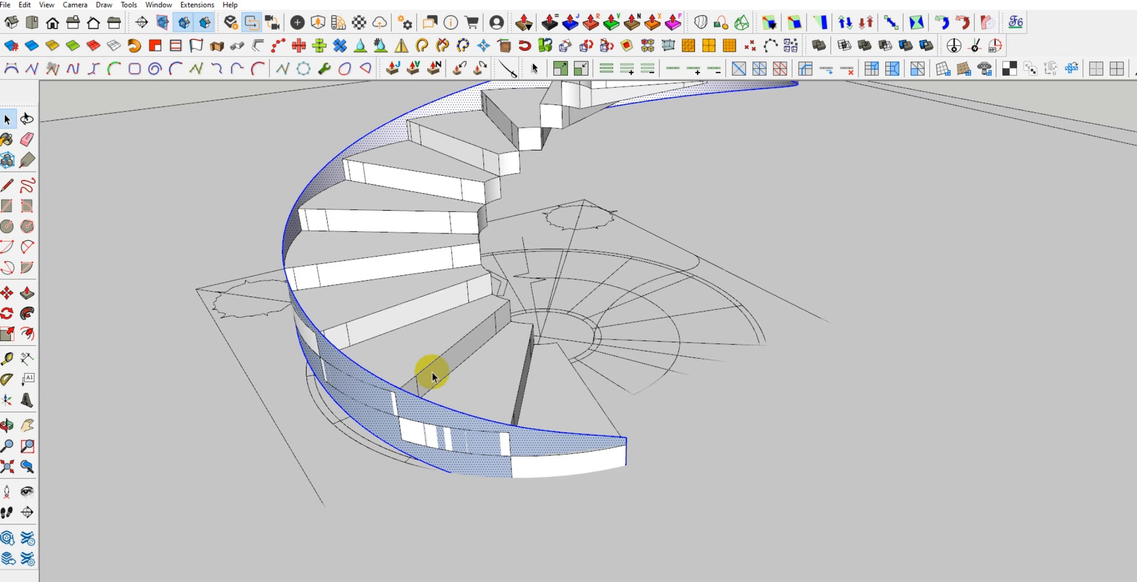
pyautogui.moveTo(432, 373); pyautogui.dragTo(373, 400, button='middle')
pyautogui.scroll(2, 373, 399)
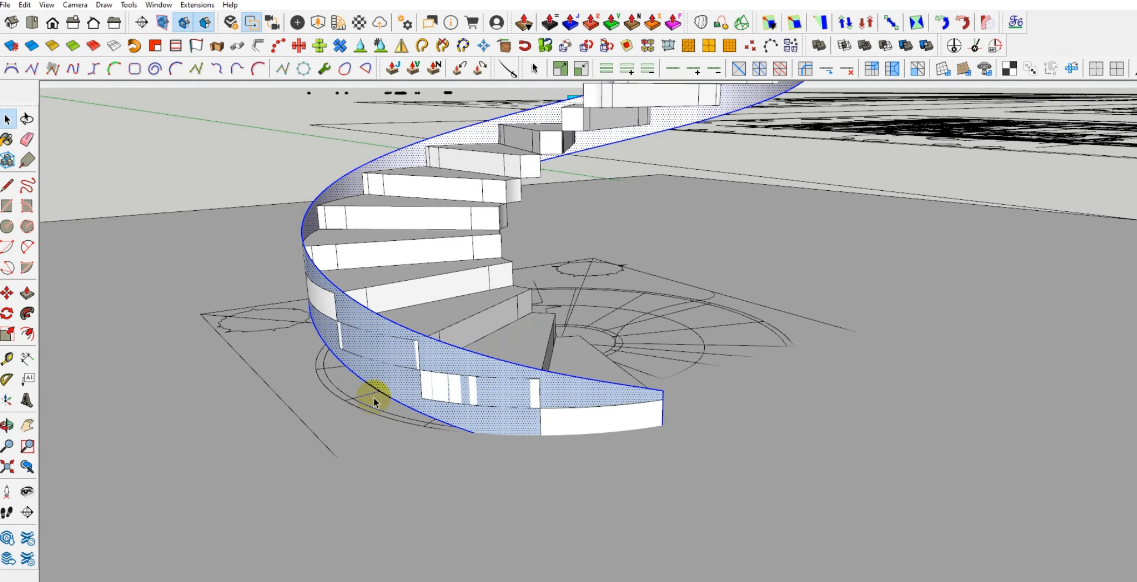
pyautogui.press('l')
pyautogui.click(403, 404)
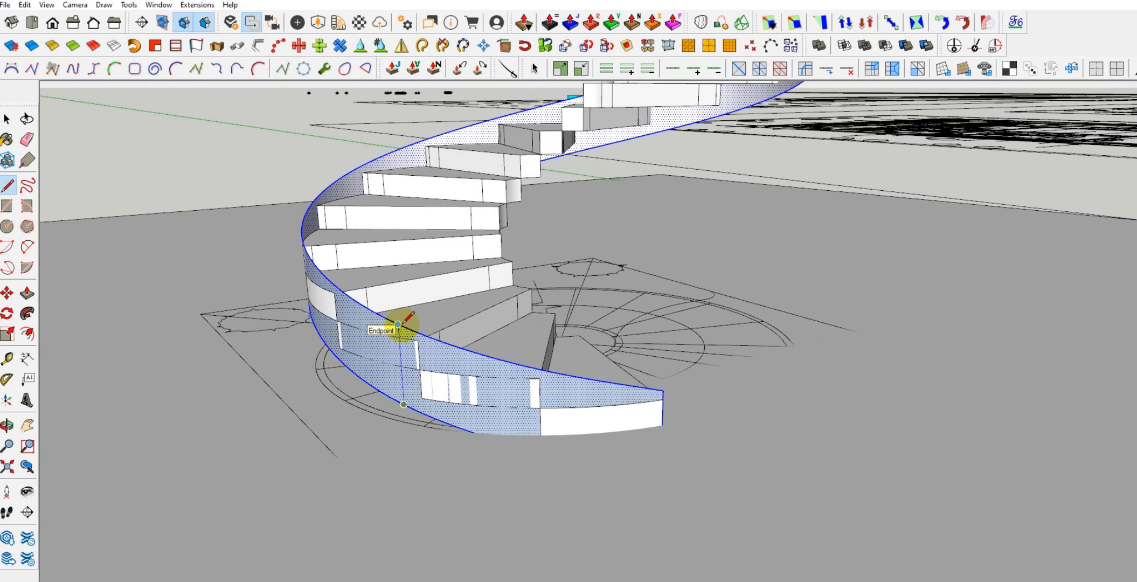
pyautogui.press('space')
# Delete the large ground face beneath the staircase
pyautogui.moveTo(424, 330)
pyautogui.mouseDown(button='middle')
pyautogui.moveTo(497, 472)
pyautogui.moveTo(399, 468)
pyautogui.mouseUp(button='middle')
pyautogui.press('r')
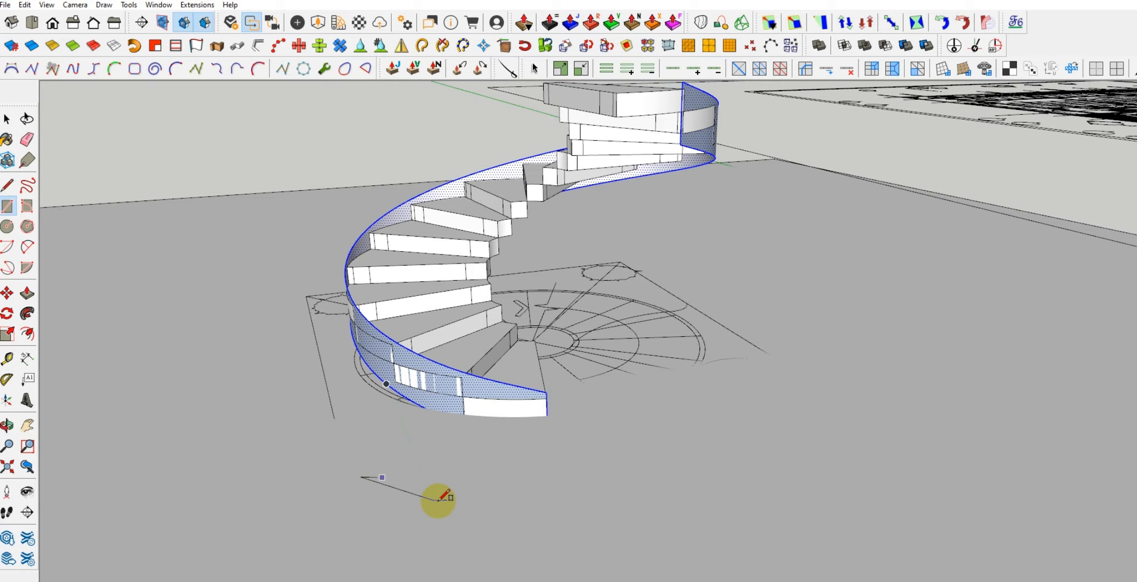
pyautogui.scroll(-3, 415, 455)
pyautogui.scroll(-5, 416, 455)
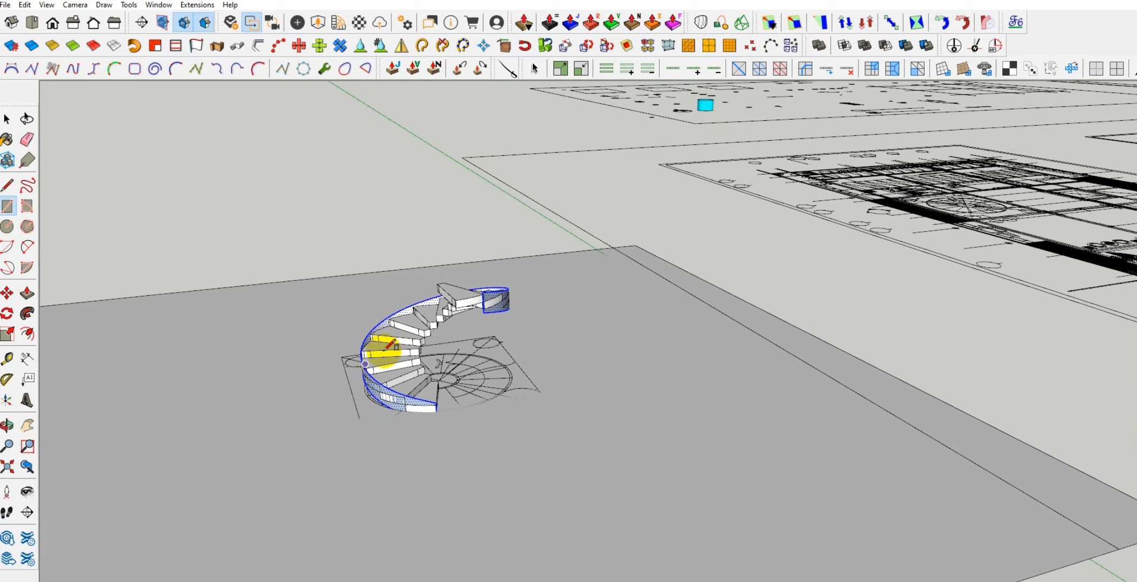
pyautogui.press('space')
pyautogui.click(251, 347)
pyautogui.press('Delete')
pyautogui.scroll(6, 426, 388)
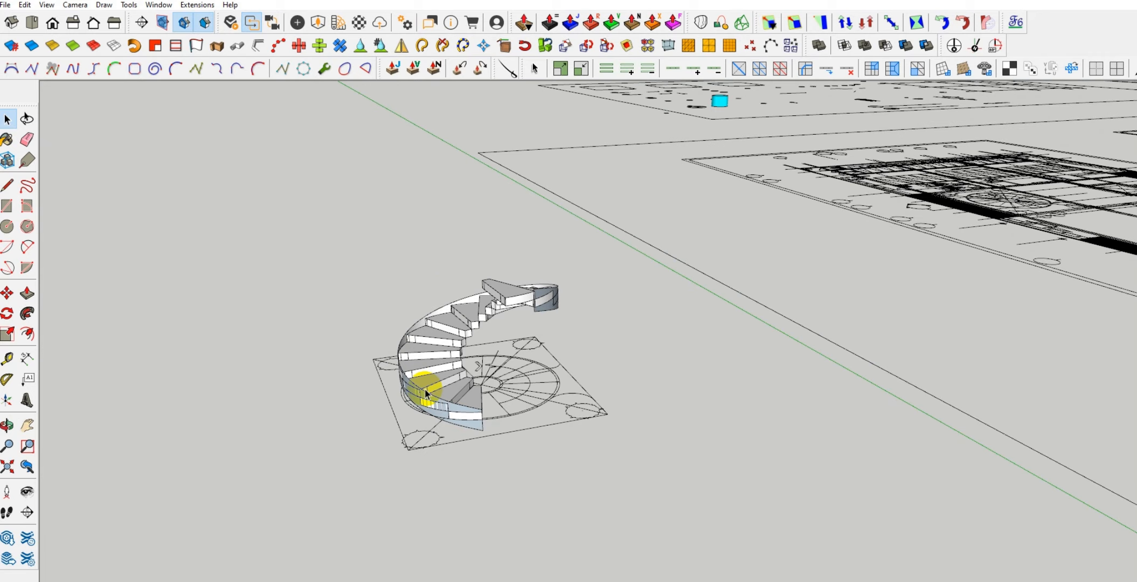
# Draw a narrow rectangle on the ground in front of the lower end of the outer band
pyautogui.press('r')
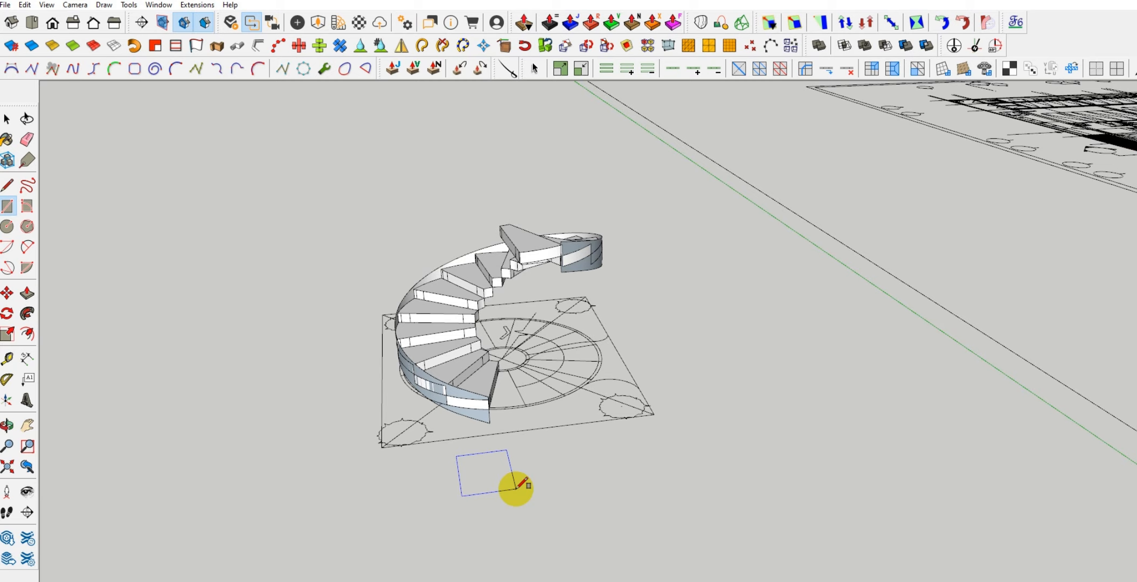
pyautogui.press('Return')
pyautogui.scroll(3, 451, 457)
pyautogui.press('space')
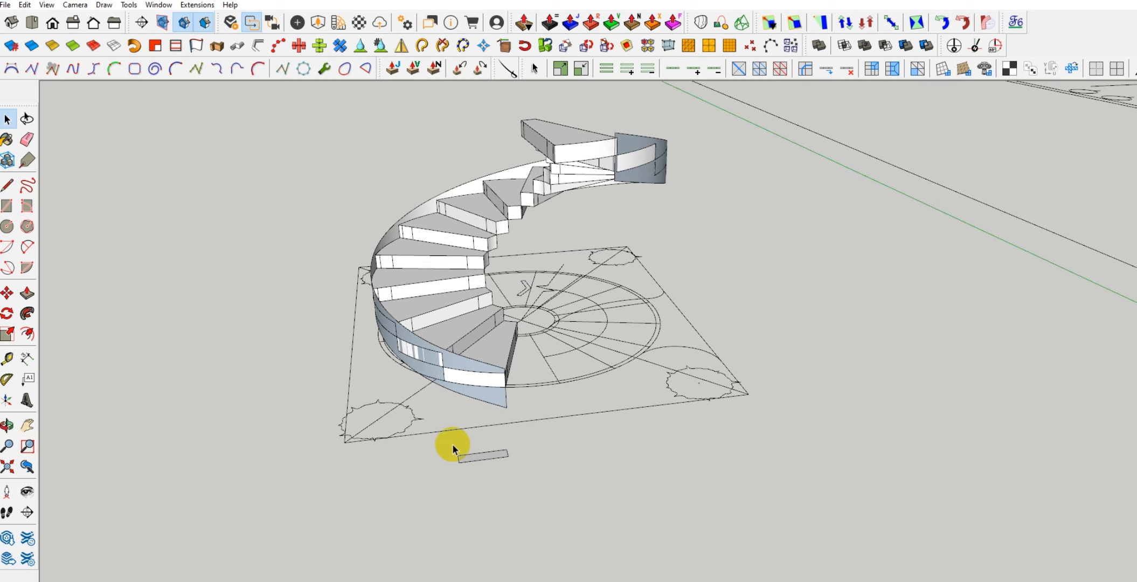
# Rotate the narrow rectangle about its end corner so that it stands upright as a stringer profile
pyautogui.moveTo(452, 440); pyautogui.dragTo(515, 468)
pyautogui.moveTo(470, 448); pyautogui.dragTo(485, 452, button='middle')
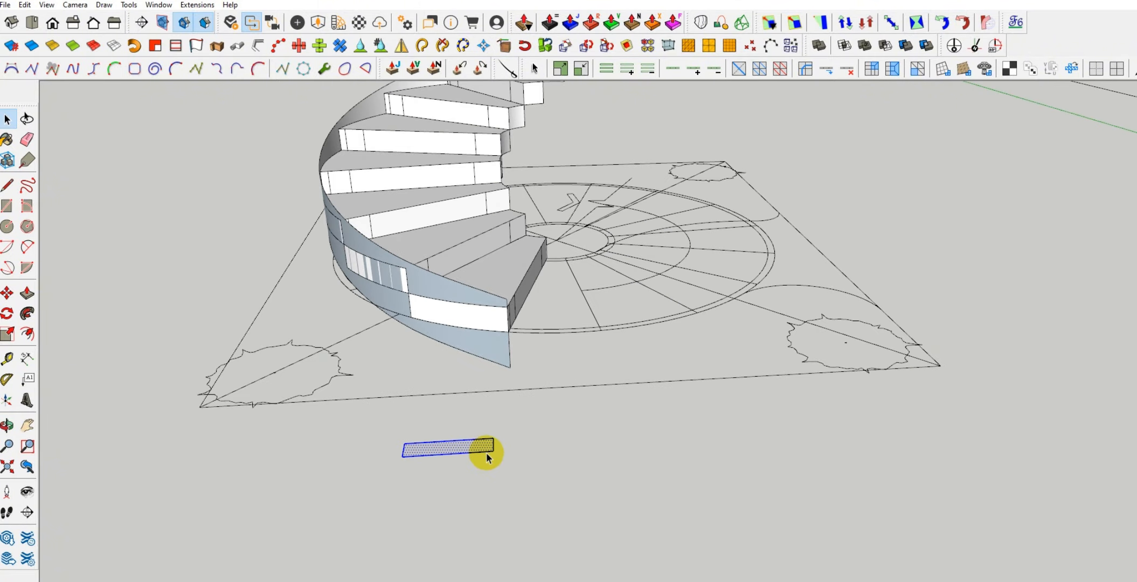
pyautogui.press('q')
pyautogui.click(493, 450)
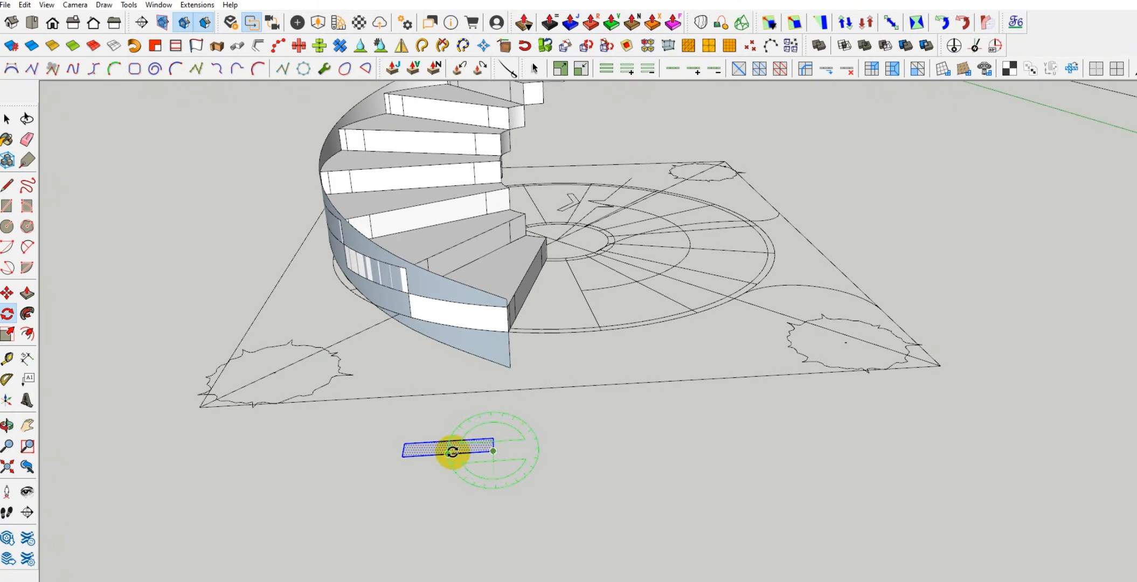
pyautogui.click(452, 453)
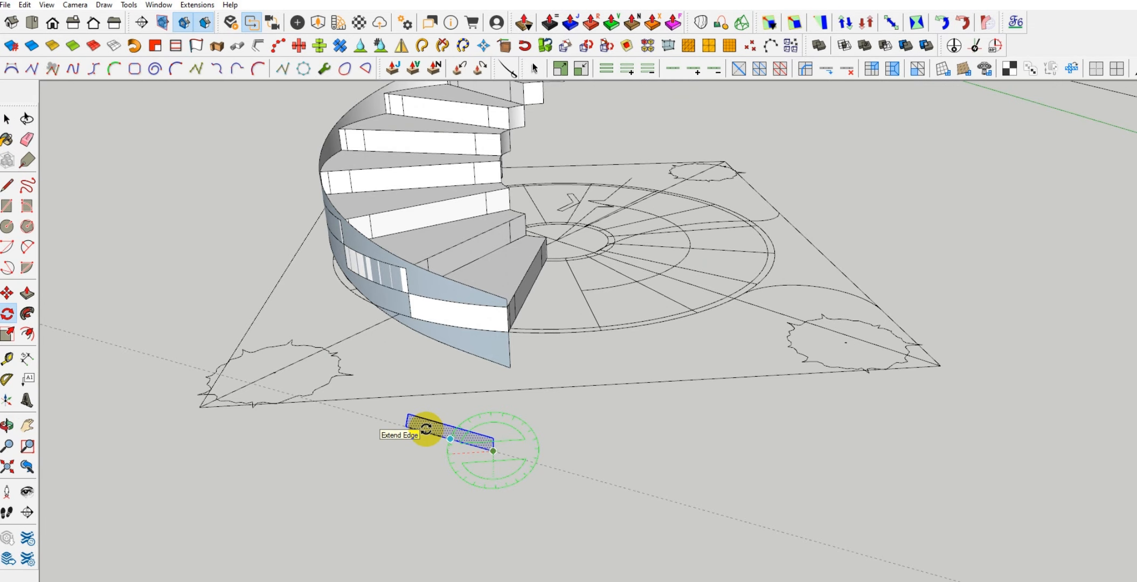
pyautogui.click(494, 427)
# Move the upright rectangle by its top corner onto the midpoint of the lowest tread's front top edge
pyautogui.moveTo(494, 427); pyautogui.dragTo(363, 375, button='middle')
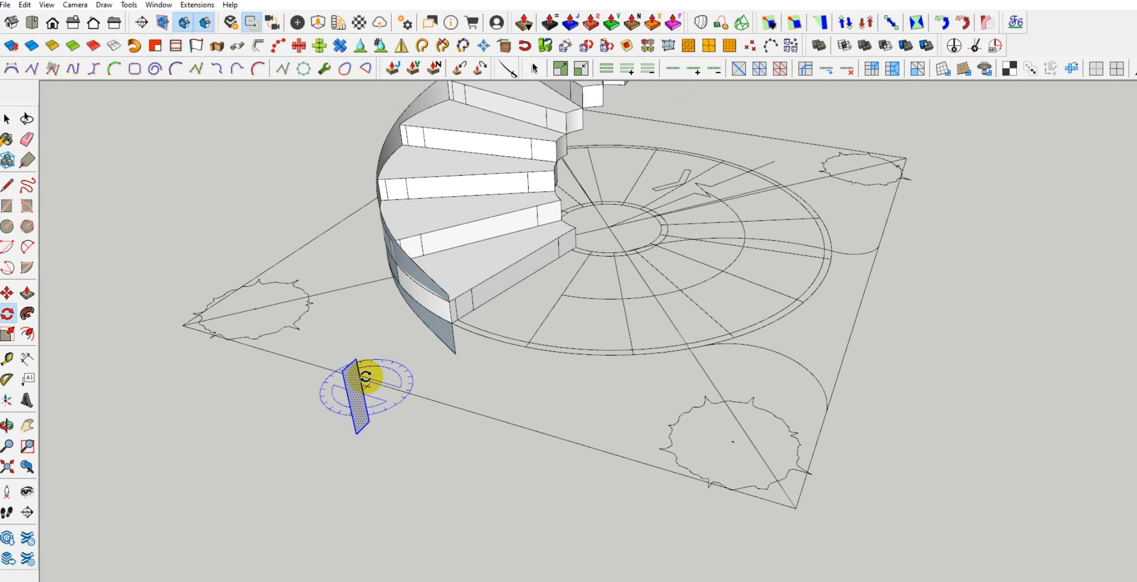
pyautogui.scroll(2, 362, 368)
pyautogui.scroll(1, 361, 367)
pyautogui.press('m')
pyautogui.click(351, 355)
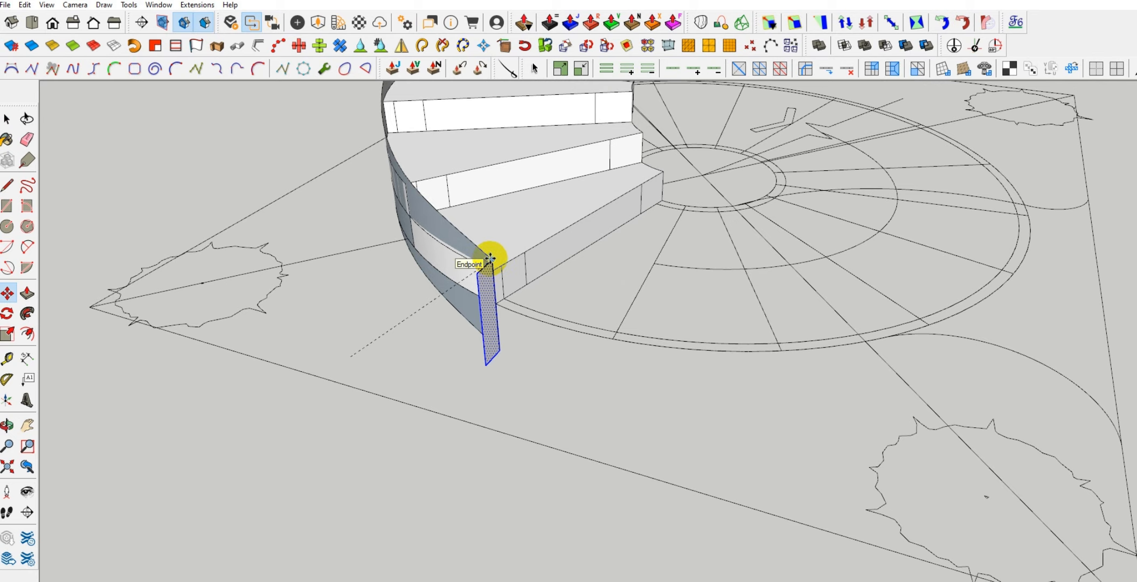
pyautogui.moveTo(486, 262); pyautogui.dragTo(444, 297, button='middle')
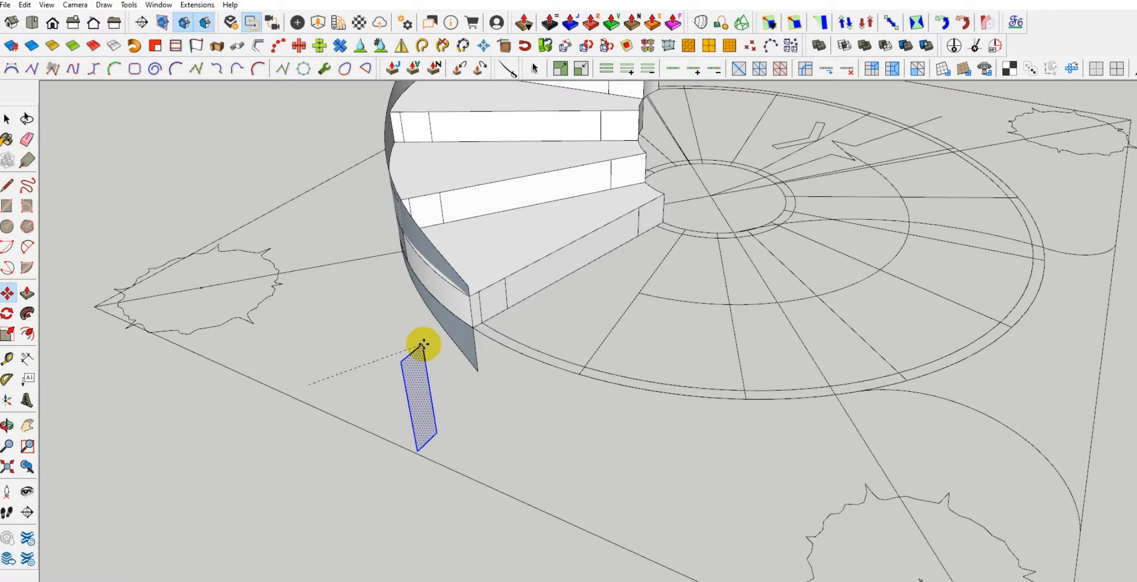
pyautogui.click(424, 344)
pyautogui.moveTo(465, 260); pyautogui.dragTo(477, 358, button='middle')
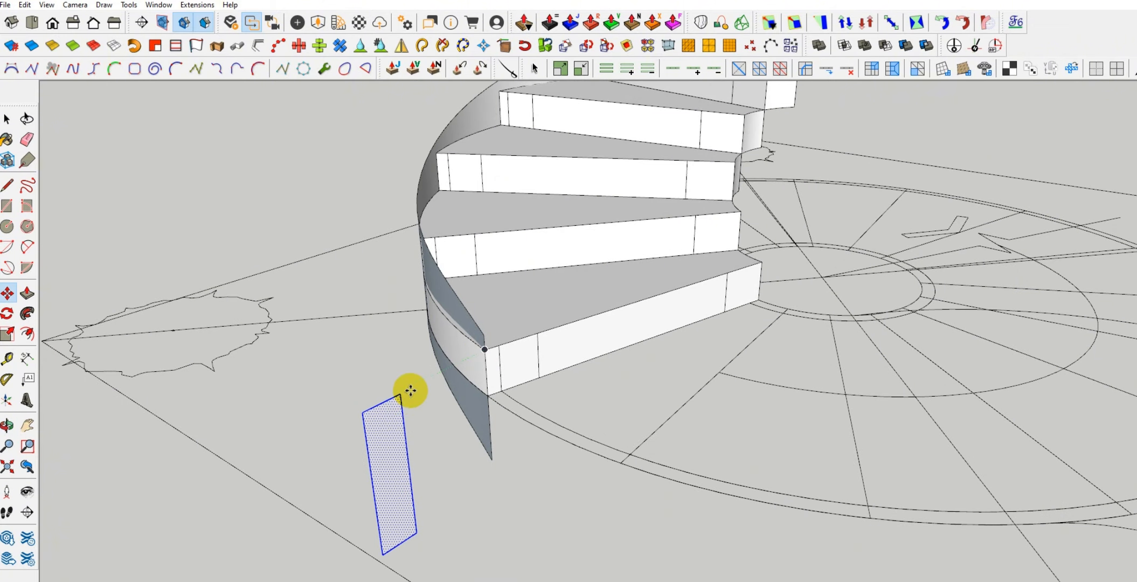
pyautogui.click(365, 413)
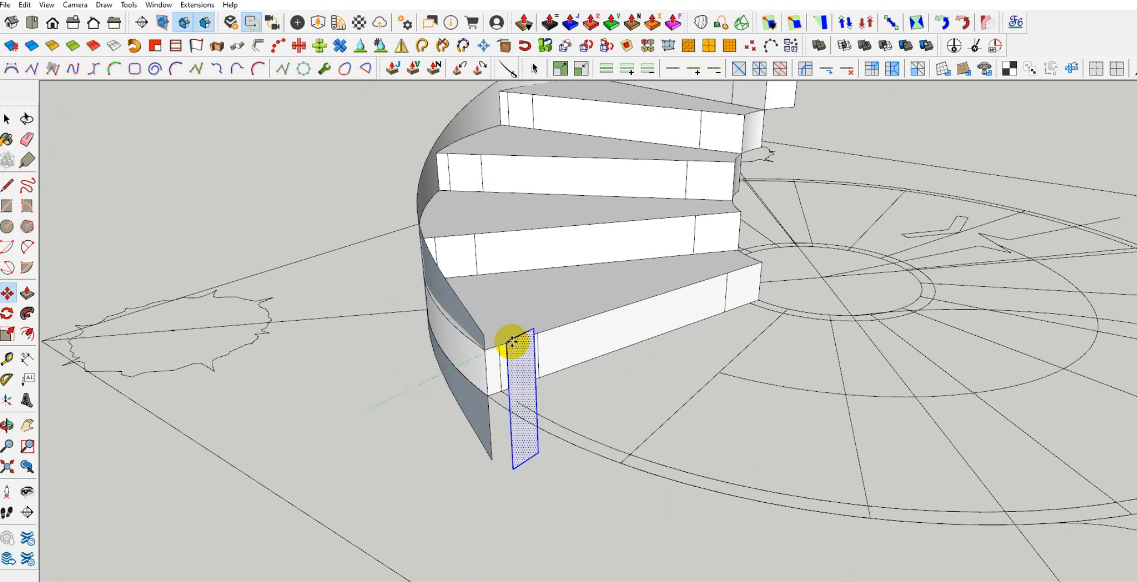
pyautogui.scroll(2, 514, 334)
pyautogui.scroll(3, 527, 328)
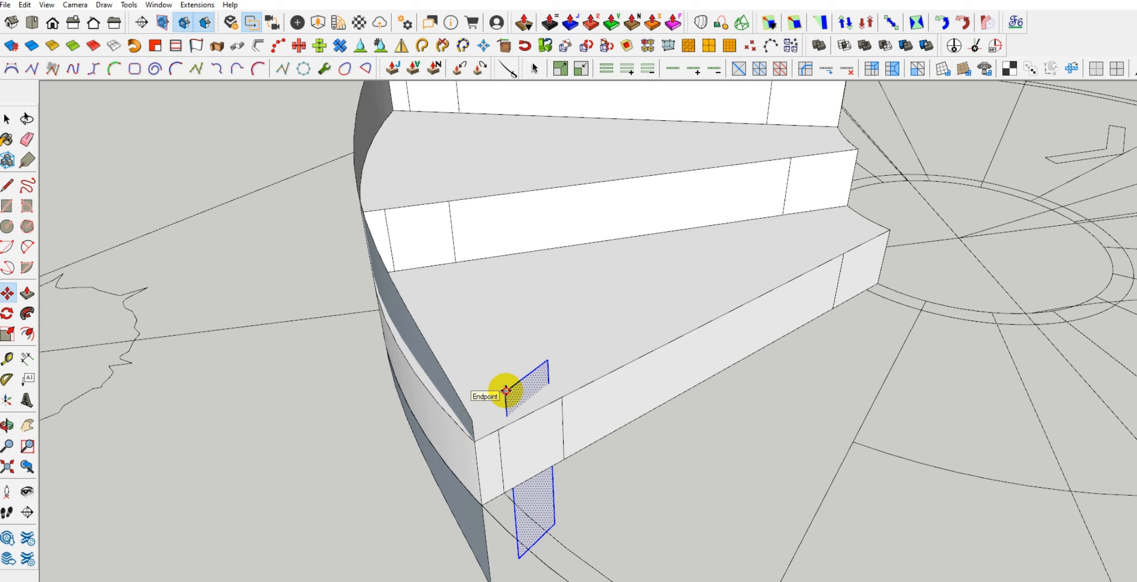
pyautogui.click(532, 413)
# Rotate the upright rectangle about its top corner to align it with the lowest tread's front edge
pyautogui.scroll(3, 530, 407)
pyautogui.press('q')
pyautogui.click(530, 413)
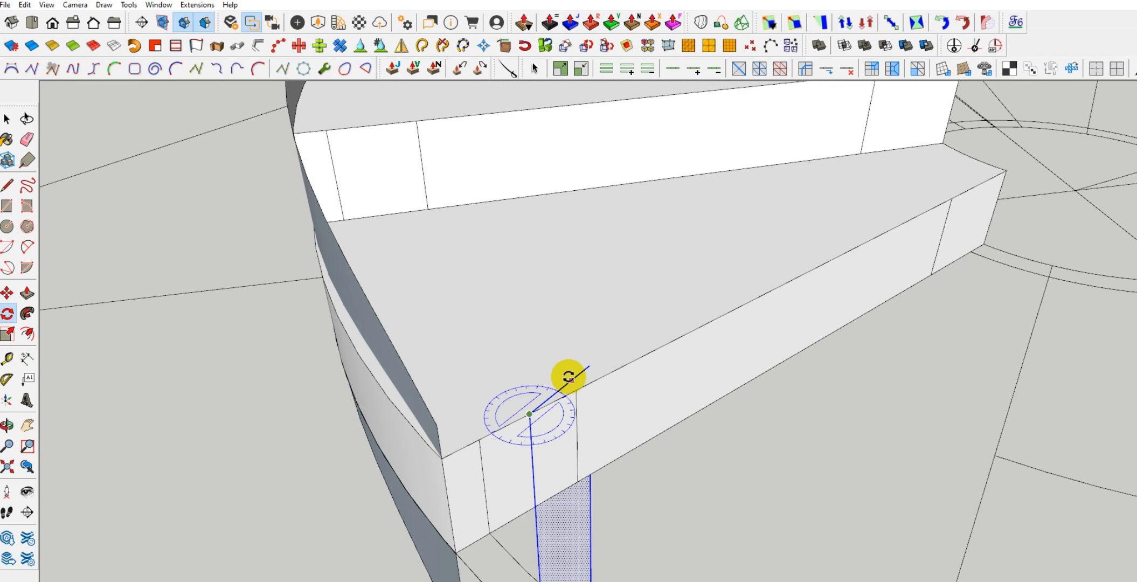
pyautogui.click(569, 378)
pyautogui.click(606, 374)
# Move the aligned rectangle along the lowest tread's front edge until its side sits flush against the end of the outer band
pyautogui.scroll(-3, 565, 370)
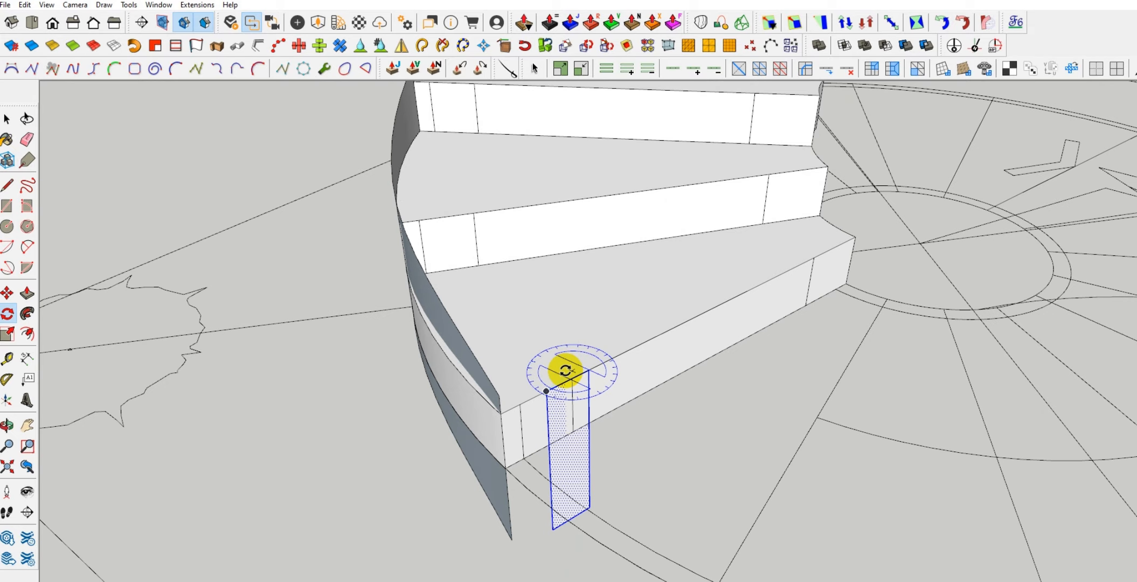
pyautogui.press('m')
pyautogui.click(548, 388)
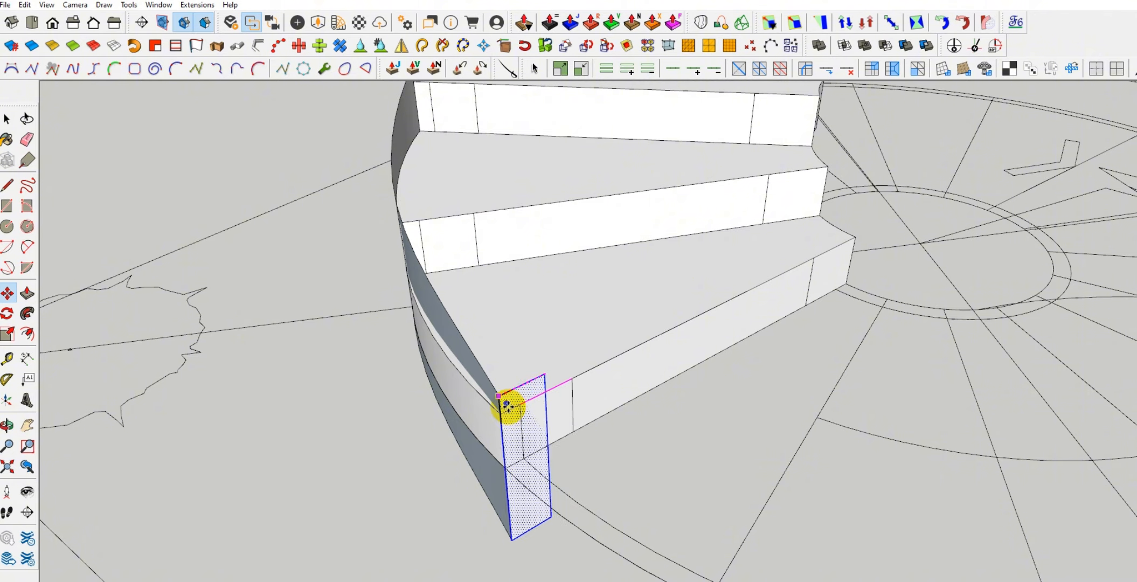
pyautogui.scroll(4, 501, 412)
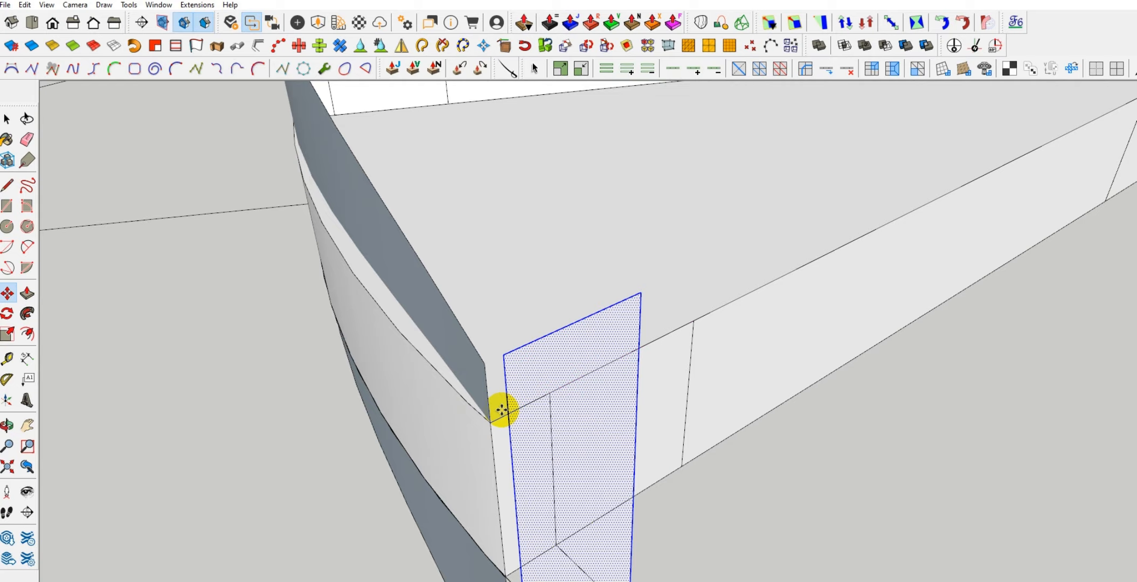
pyautogui.moveTo(506, 409); pyautogui.dragTo(501, 347, button='middle')
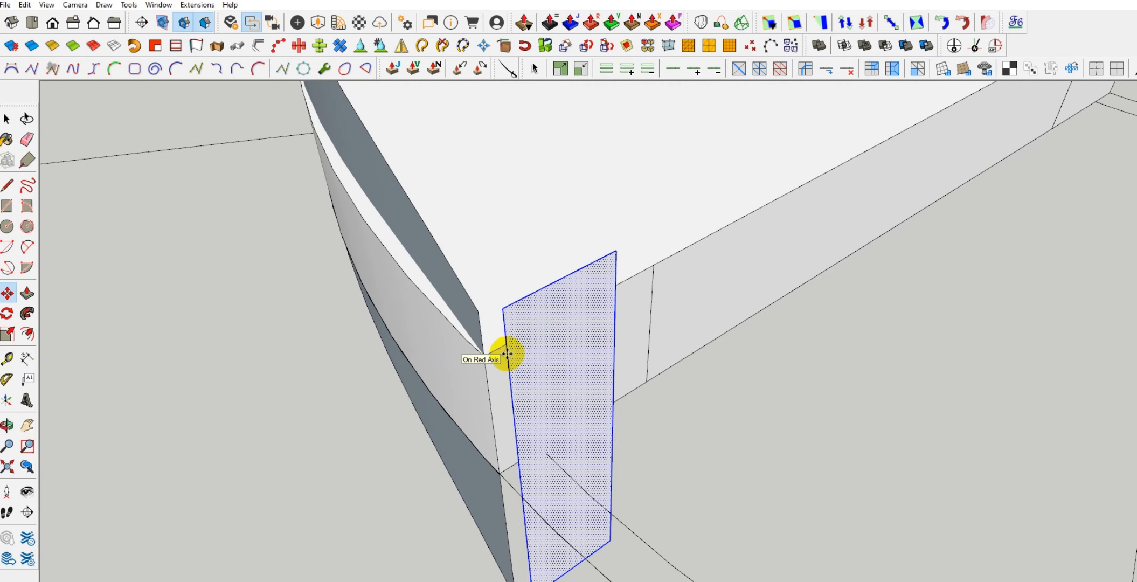
pyautogui.scroll(2, 490, 350)
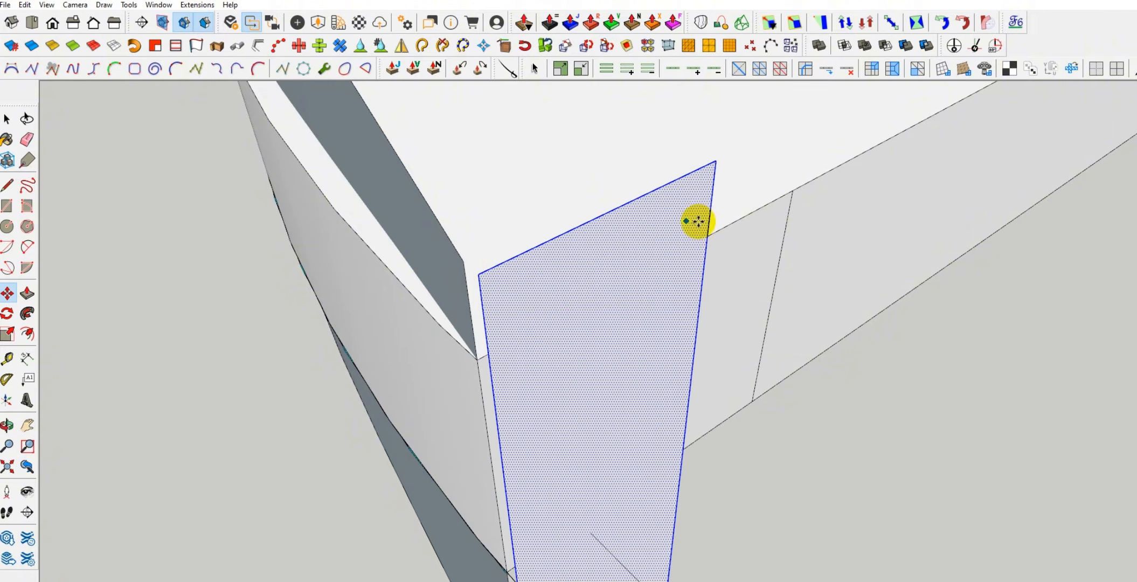
pyautogui.click(727, 225)
pyautogui.click(713, 232)
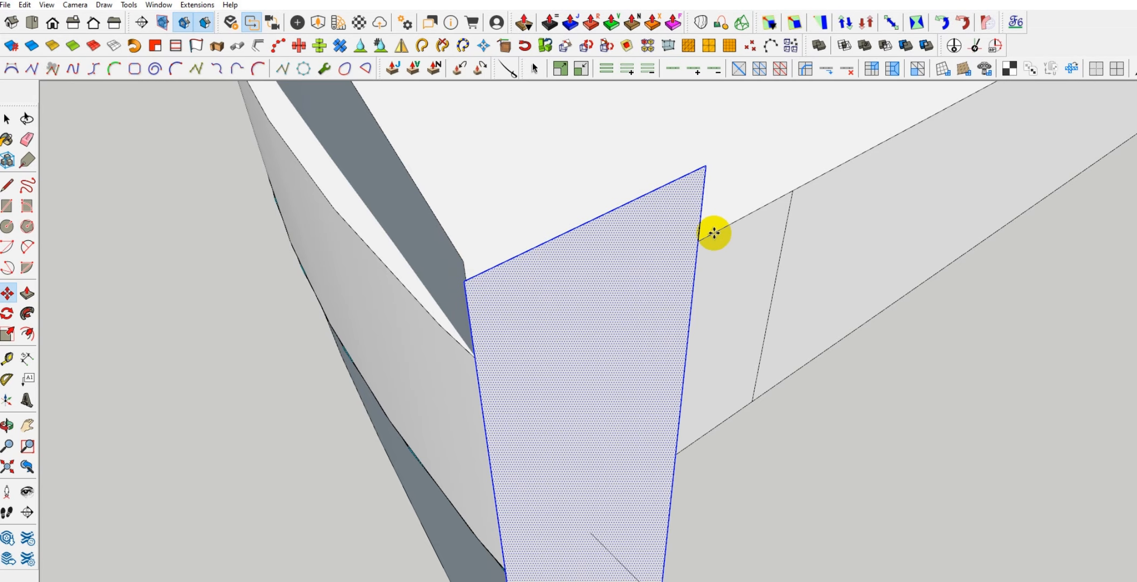
# Sweep the upright rectangle along the outer band's top edge to form the outer stringer
pyautogui.press('space')
pyautogui.scroll(-10, 454, 448)
pyautogui.moveTo(442, 428); pyautogui.dragTo(563, 414, button='middle')
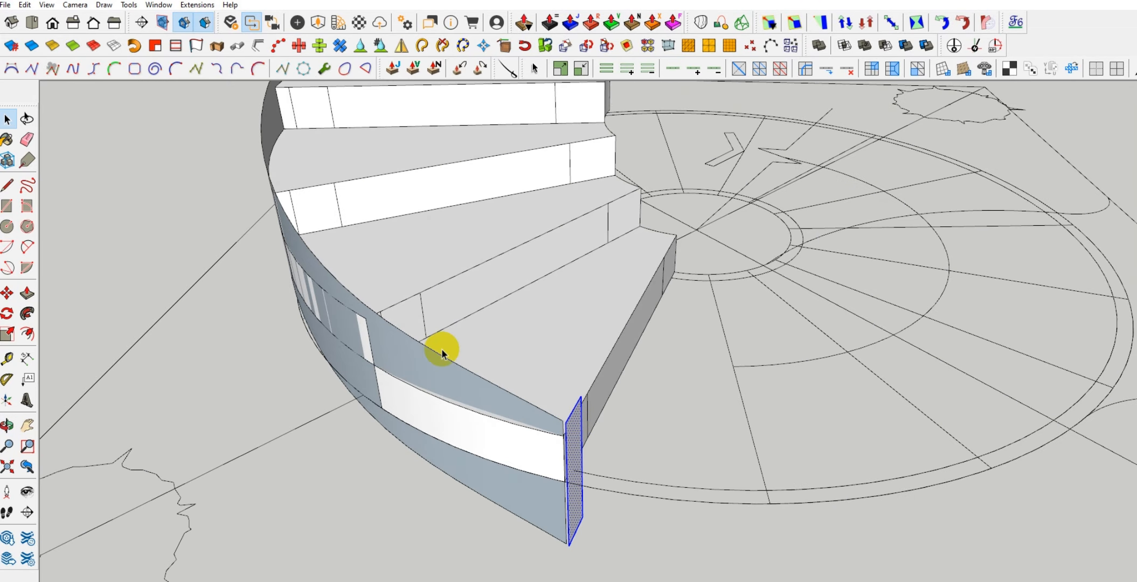
pyautogui.keyDown('shift'); pyautogui.click(535, 406); pyautogui.keyUp('shift')
pyautogui.moveTo(327, 444); pyautogui.dragTo(464, 406, button='middle')
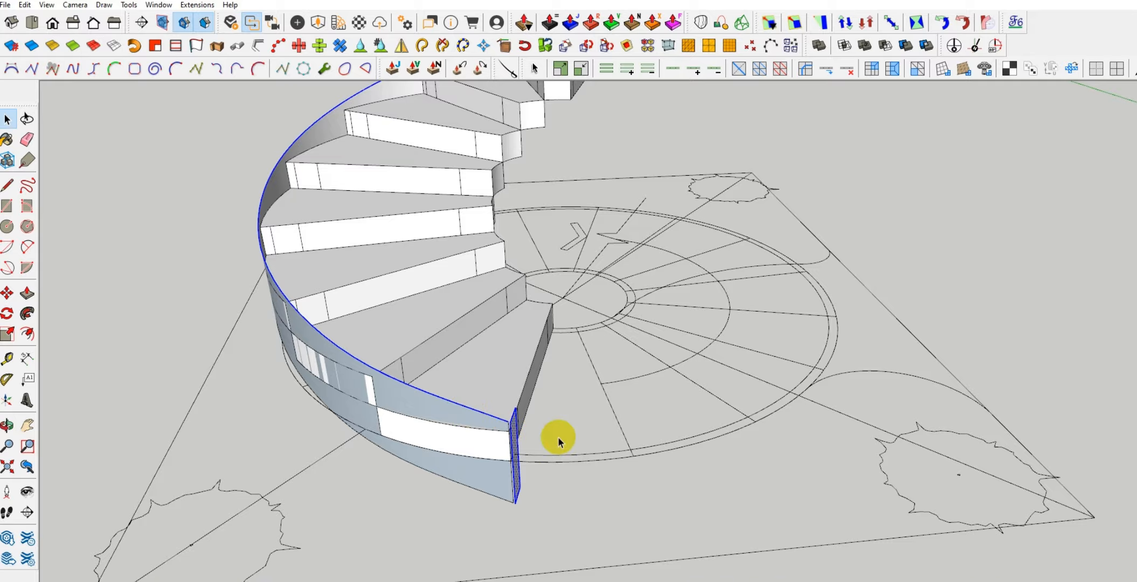
pyautogui.moveTo(482, 422); pyautogui.dragTo(422, 405, button='middle')
pyautogui.scroll(-5, 376, 517)
pyautogui.scroll(1, 422, 406)
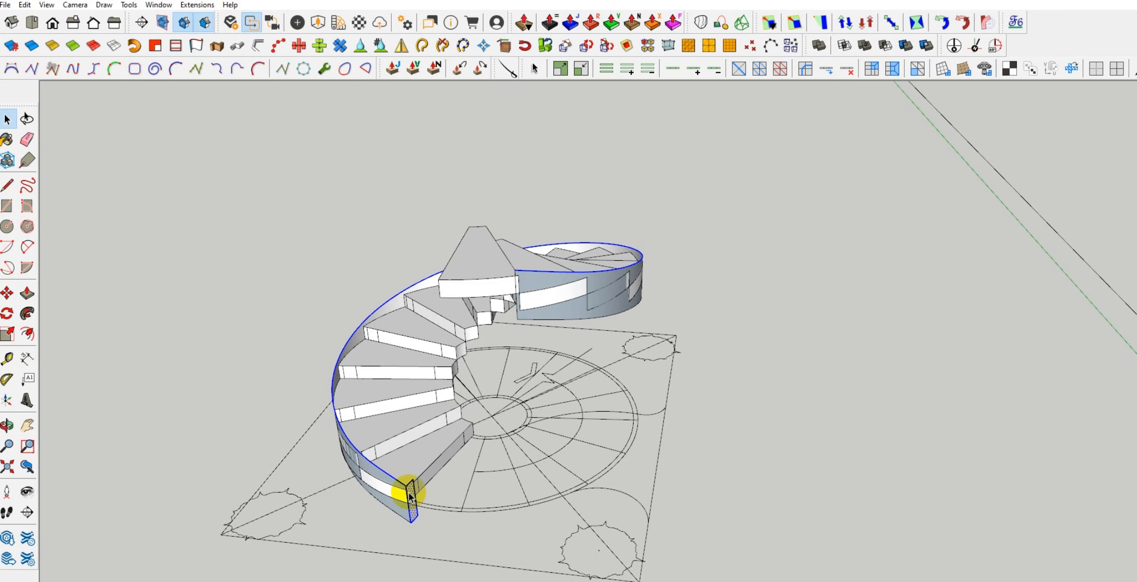
pyautogui.scroll(2, 408, 491)
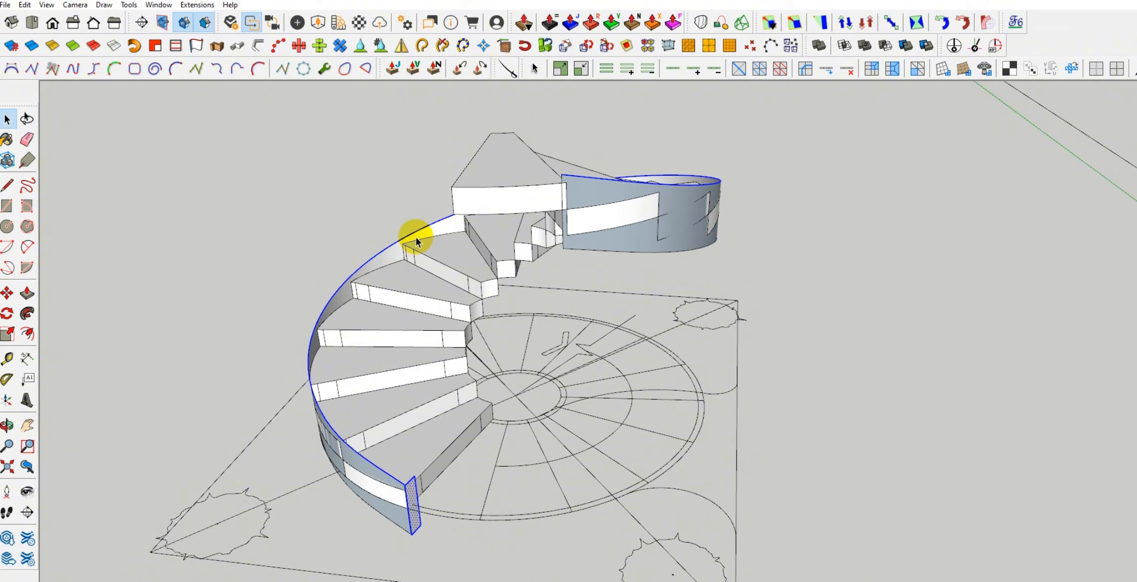
pyautogui.moveTo(438, 466); pyautogui.dragTo(390, 397, button='middle')
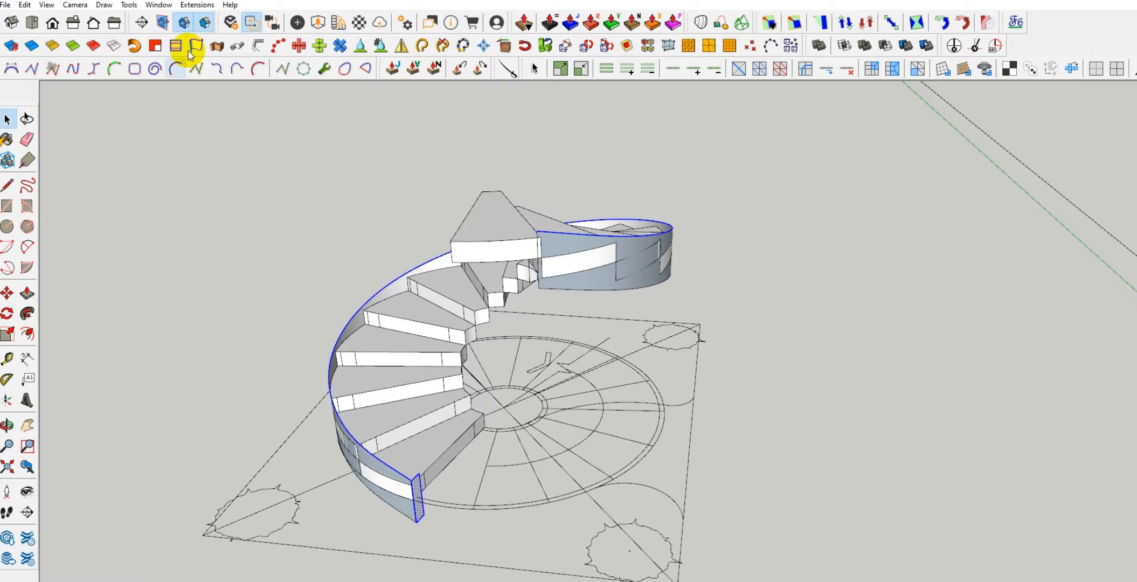
pyautogui.click(134, 47)
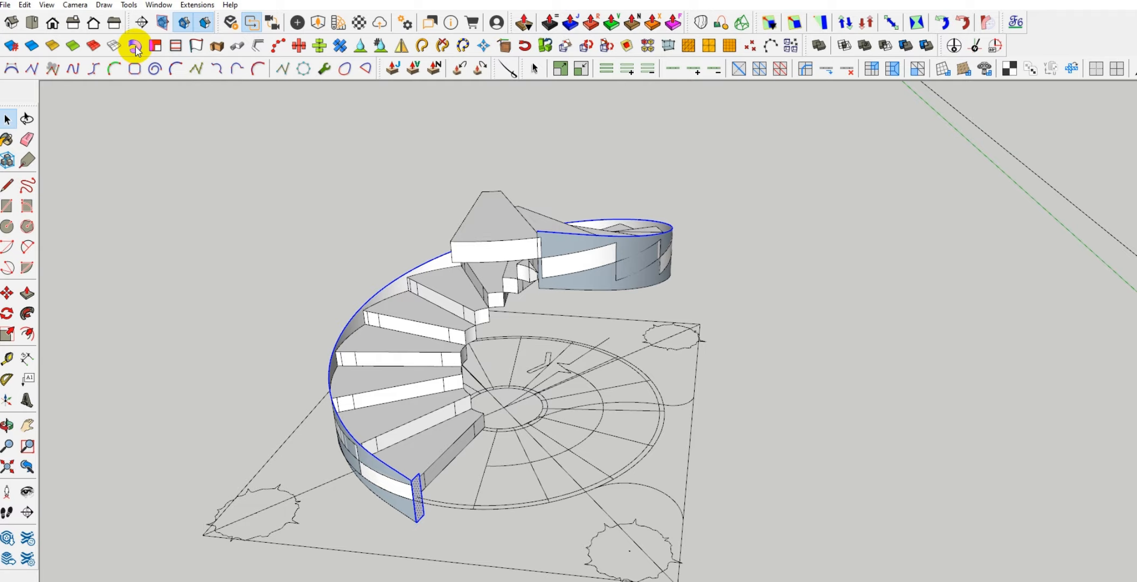
pyautogui.moveTo(351, 515); pyautogui.dragTo(824, 537, button='middle')
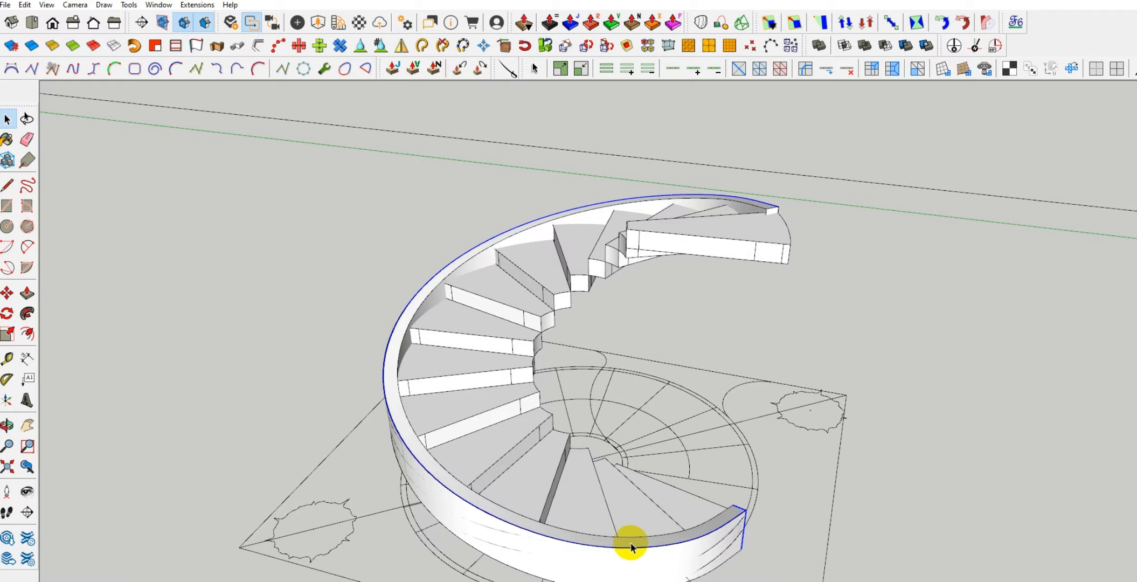
# Select all connected geometry of the swept outer stringer and make it a group
pyautogui.moveTo(525, 252); pyautogui.dragTo(436, 355, button='middle')
pyautogui.press('space')
pyautogui.scroll(5, 461, 433)
pyautogui.scroll(2, 461, 434)
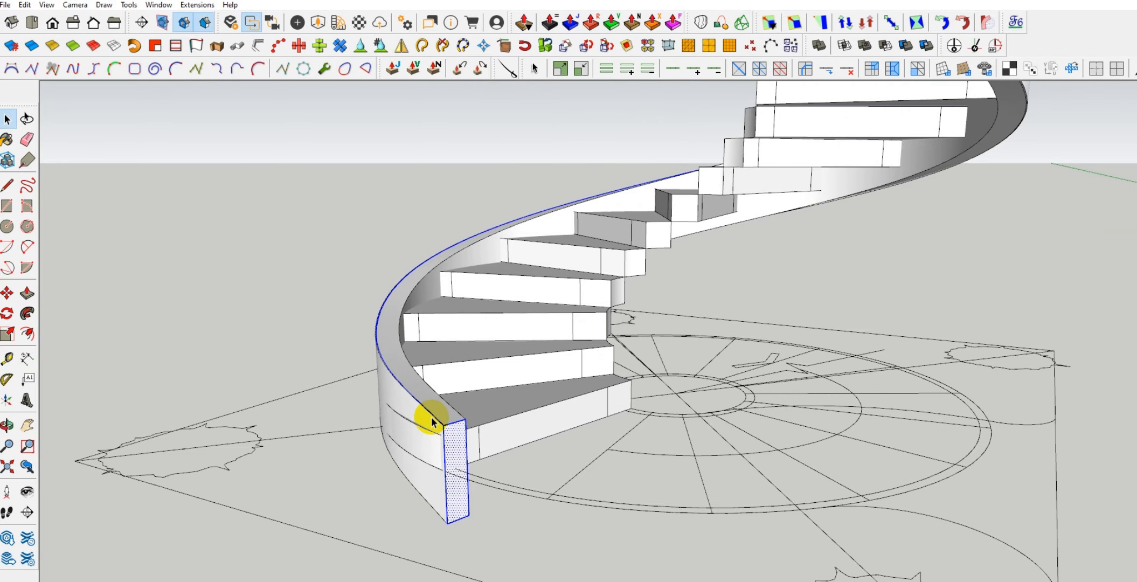
pyautogui.keyDown('ctrl'); pyautogui.click(433, 422); pyautogui.keyUp('ctrl')
pyautogui.rightClick(432, 419)
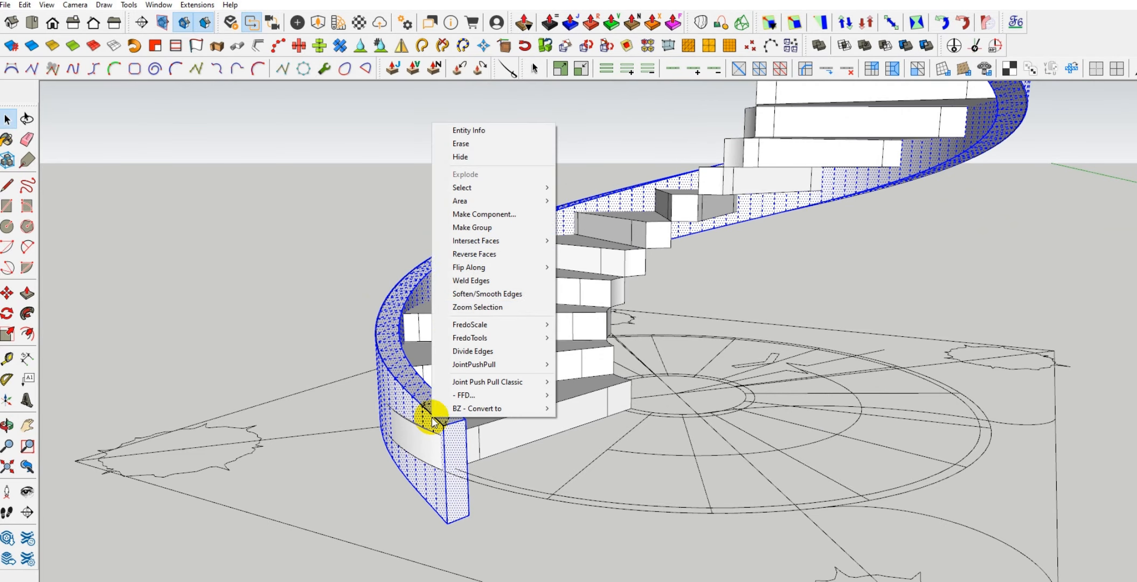
pyautogui.click(526, 236)
pyautogui.scroll(-6, 375, 497)
pyautogui.click(297, 325)
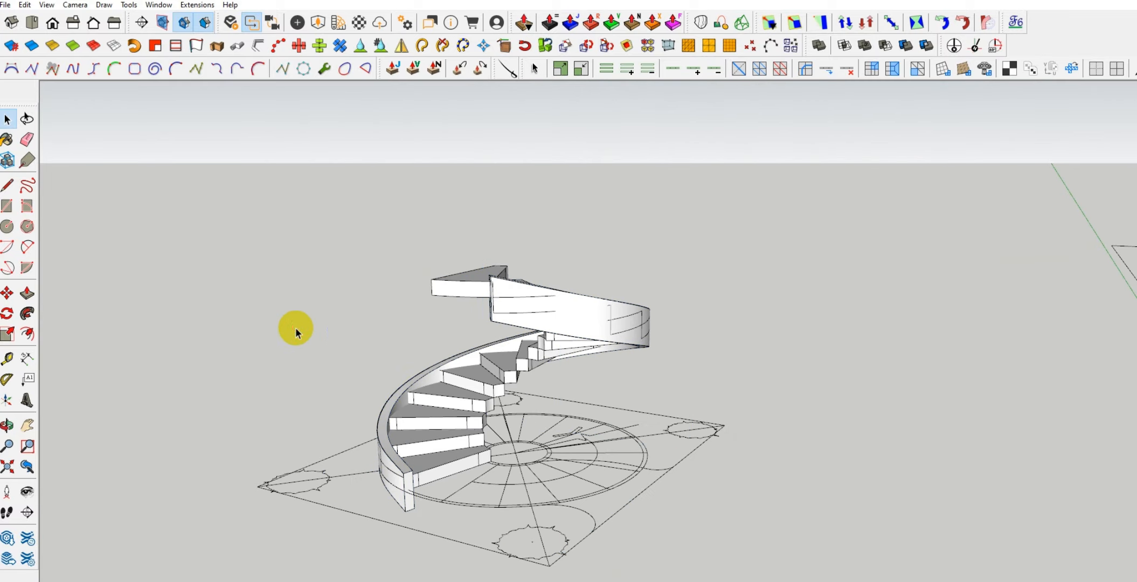
# Start a cubic Bezier curve at the lowest tread's inner front top corner and carry it through the same corners of the lower treads
pyautogui.moveTo(297, 325); pyautogui.dragTo(515, 528, button='middle')
pyautogui.scroll(2, 508, 466)
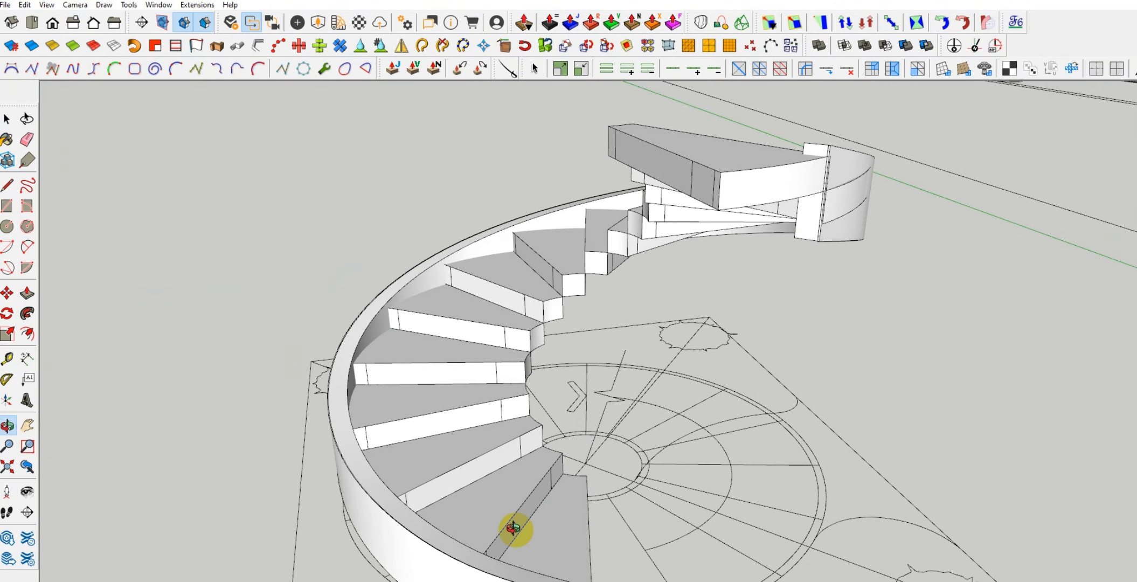
pyautogui.scroll(-3, 385, 540)
pyautogui.scroll(5, 497, 515)
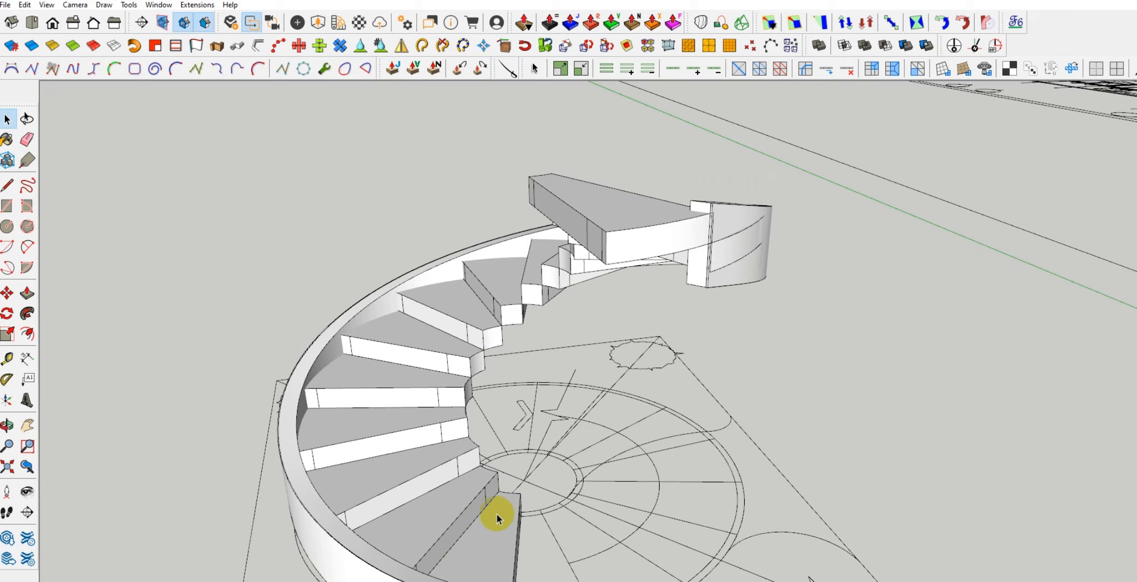
pyautogui.moveTo(497, 515); pyautogui.dragTo(450, 470, button='middle')
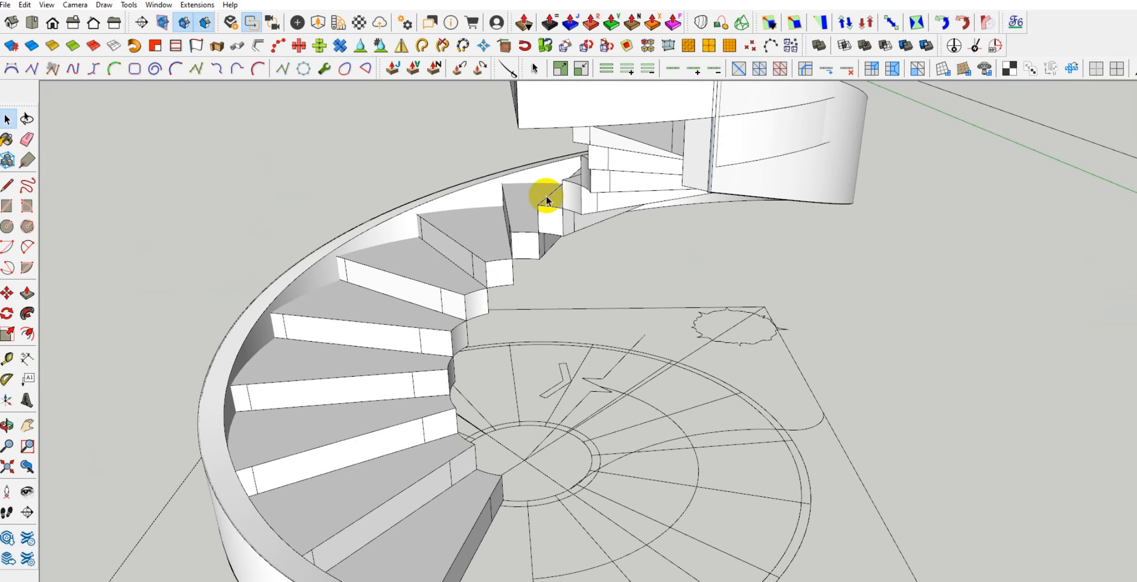
pyautogui.moveTo(467, 511); pyautogui.dragTo(397, 515, button='middle')
pyautogui.scroll(3, 490, 496)
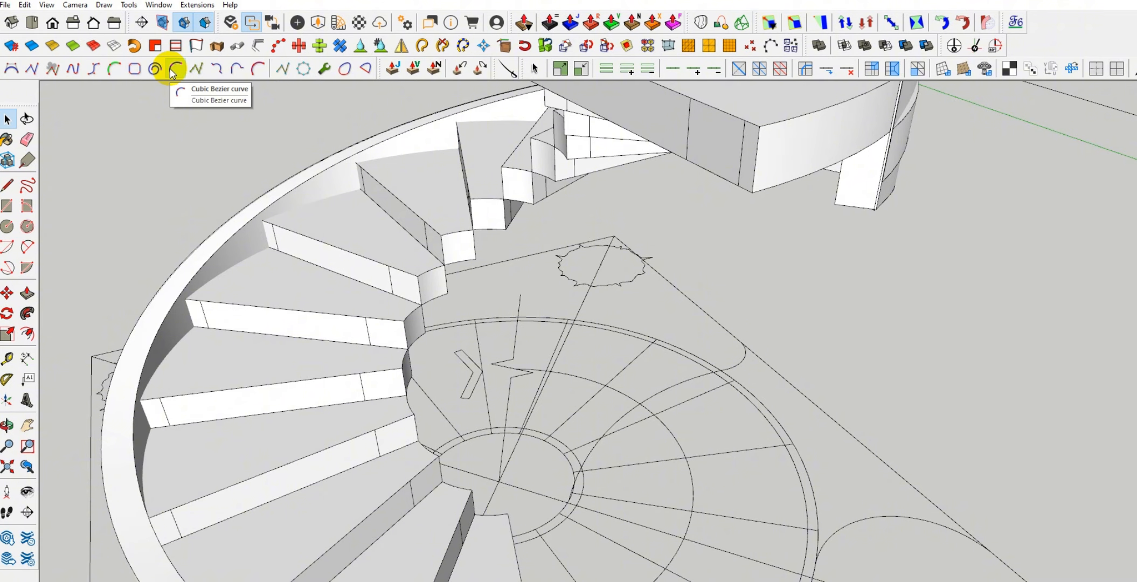
pyautogui.scroll(4, 498, 520)
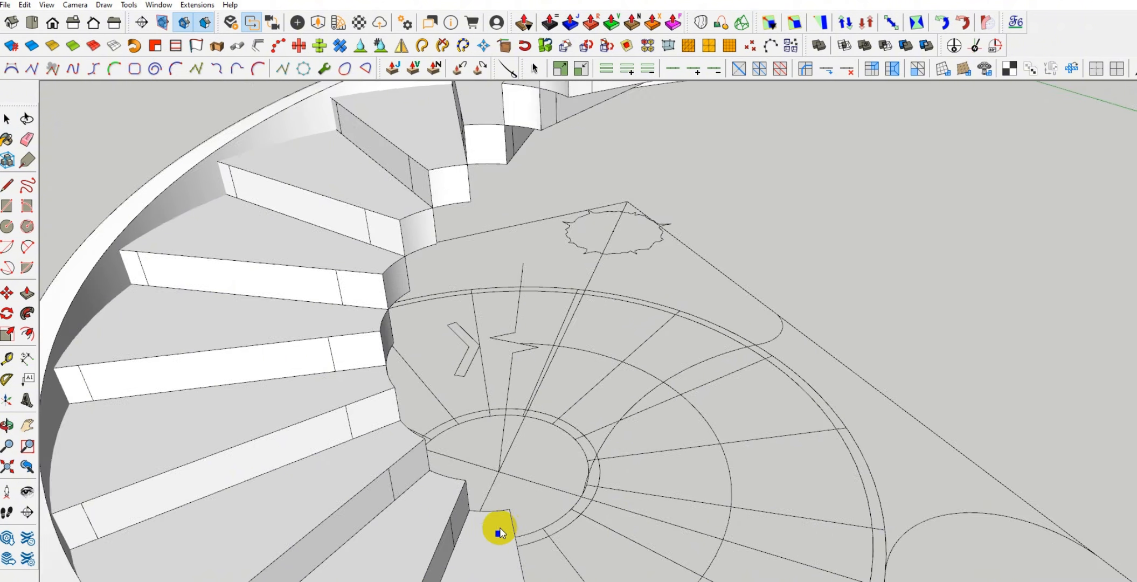
pyautogui.click(513, 502)
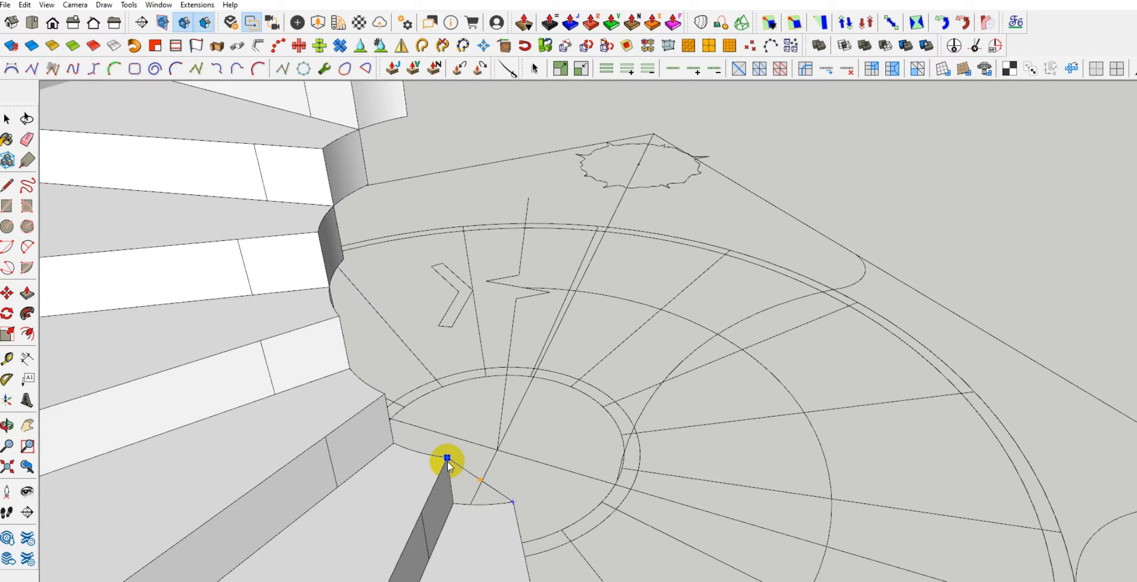
pyautogui.click(384, 394)
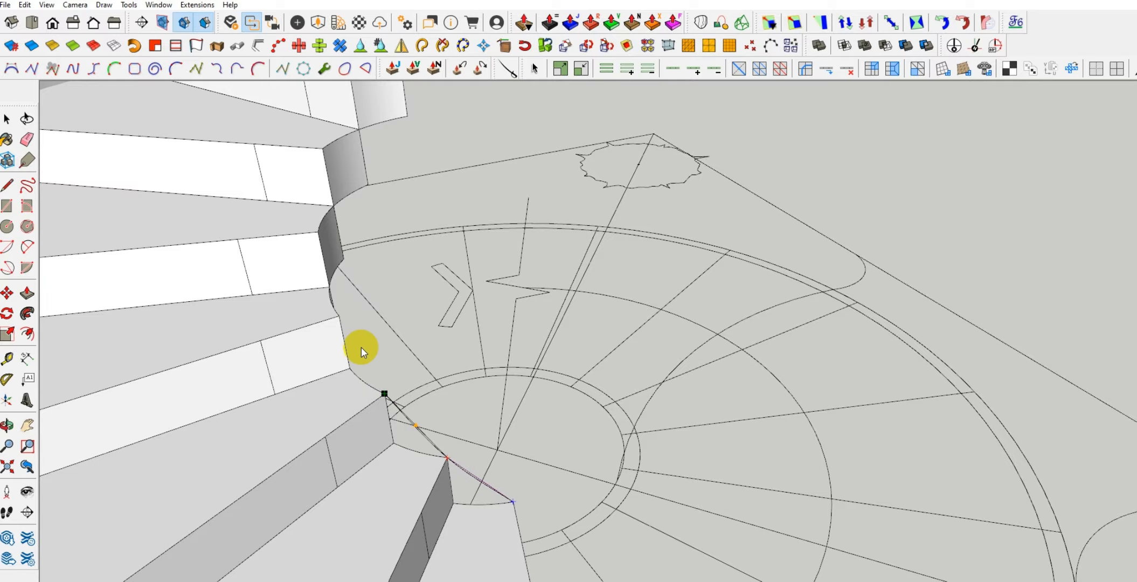
pyautogui.click(339, 315)
pyautogui.click(318, 231)
pyautogui.click(322, 149)
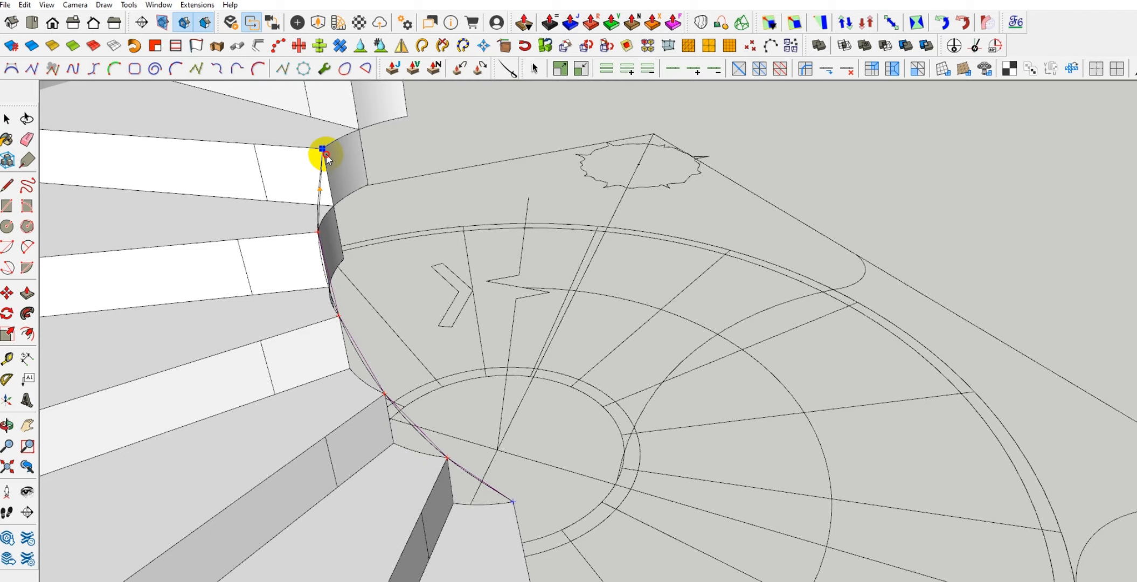
# Continue the Bezier curve upward through the inner front top corners of the middle treads
pyautogui.scroll(-2, 340, 558)
pyautogui.click(347, 169)
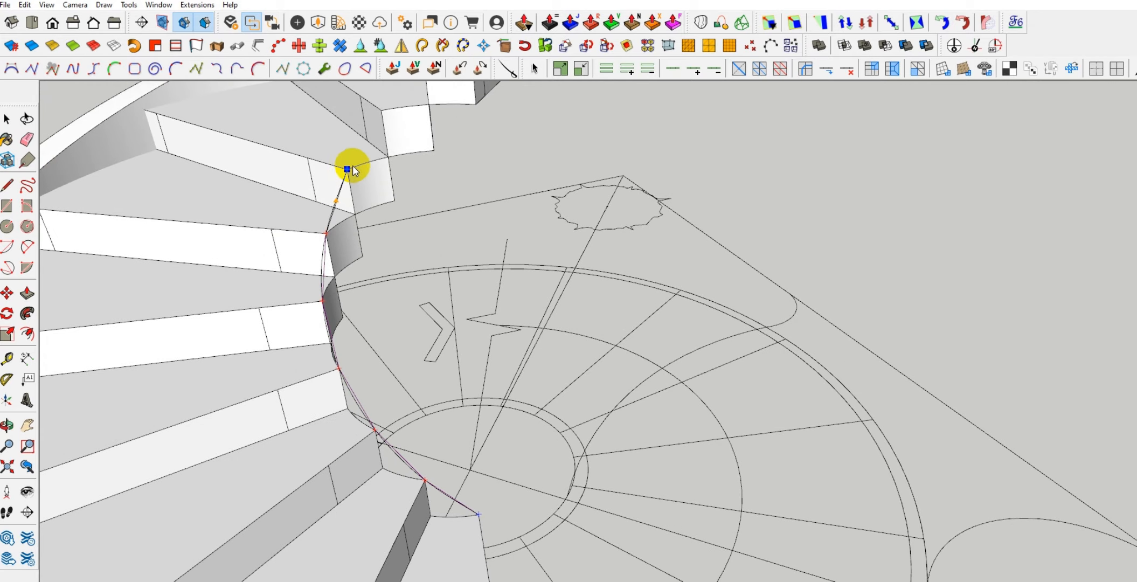
pyautogui.click(382, 110)
pyautogui.scroll(-2, 316, 438)
pyautogui.moveTo(223, 322); pyautogui.dragTo(542, 323, button='middle')
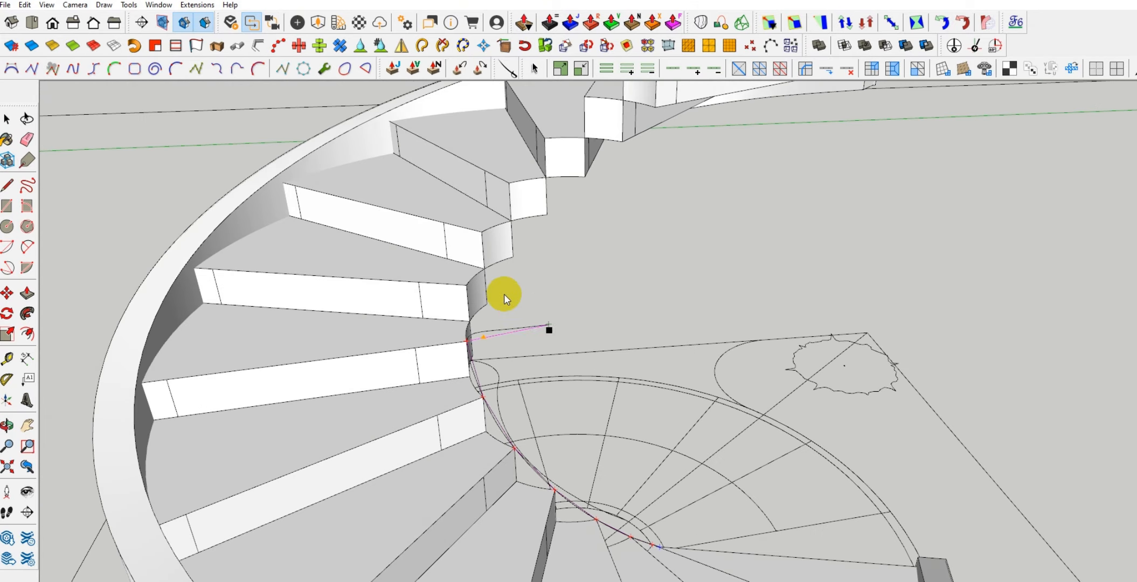
pyautogui.click(481, 231)
pyautogui.click(509, 184)
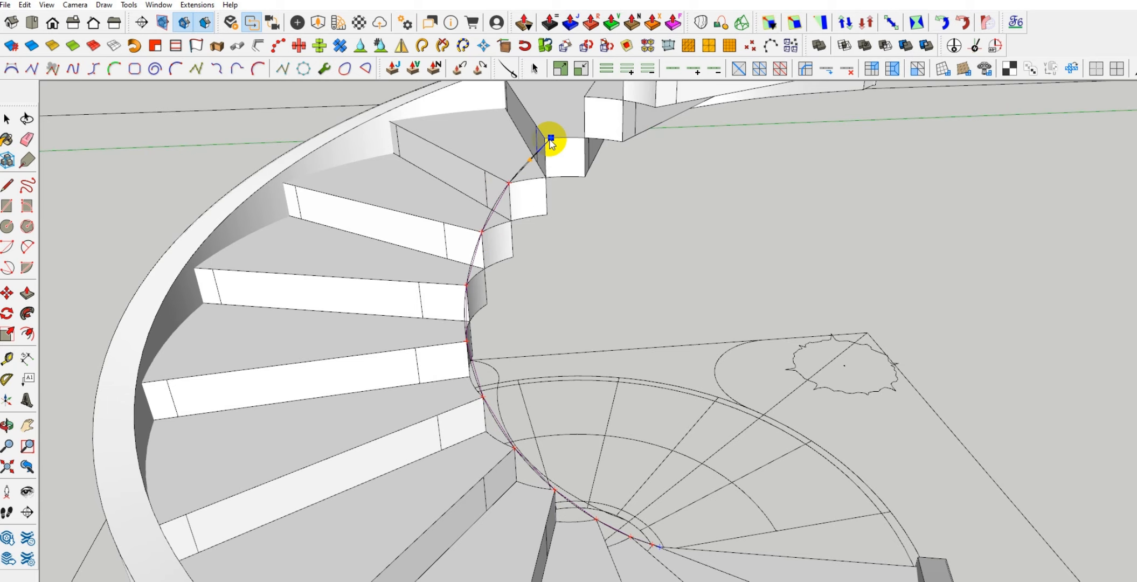
pyautogui.scroll(-2, 430, 381)
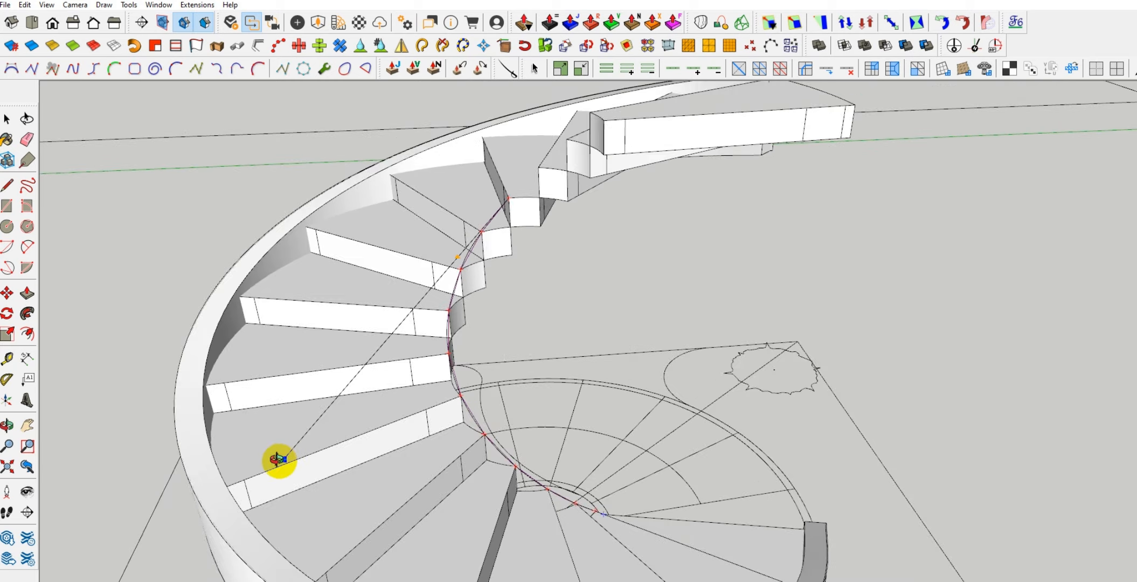
# Extend the Bezier curve through the remaining inner tread corners up to the top of the stair and finish it
pyautogui.moveTo(279, 460); pyautogui.dragTo(439, 515, button='middle')
pyautogui.scroll(-1, 439, 515)
pyautogui.scroll(2, 518, 208)
pyautogui.scroll(1, 542, 294)
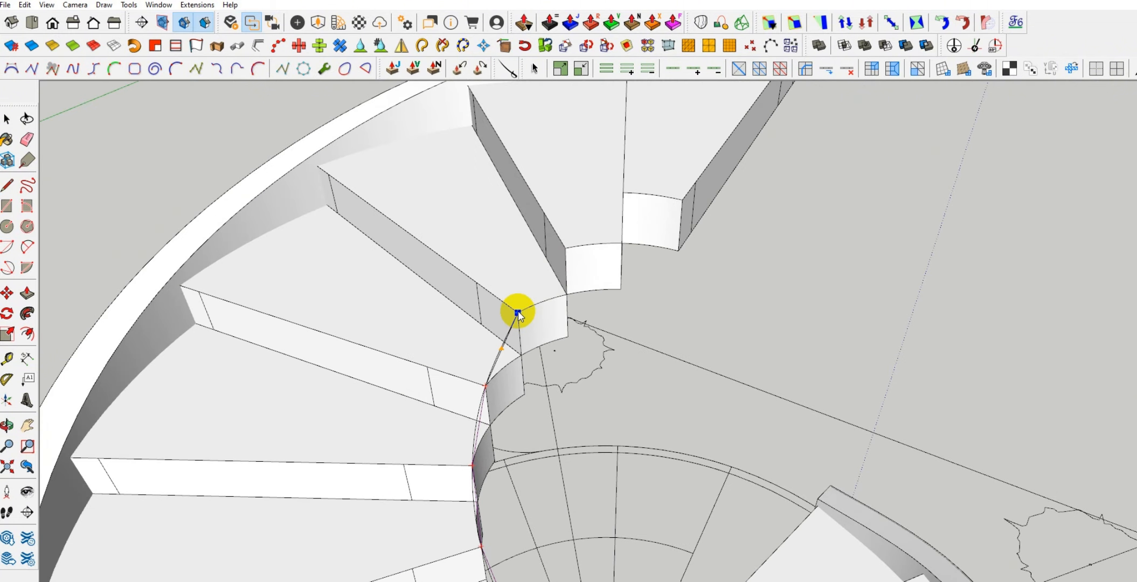
pyautogui.click(564, 249)
pyautogui.moveTo(565, 250); pyautogui.dragTo(710, 270, button='middle')
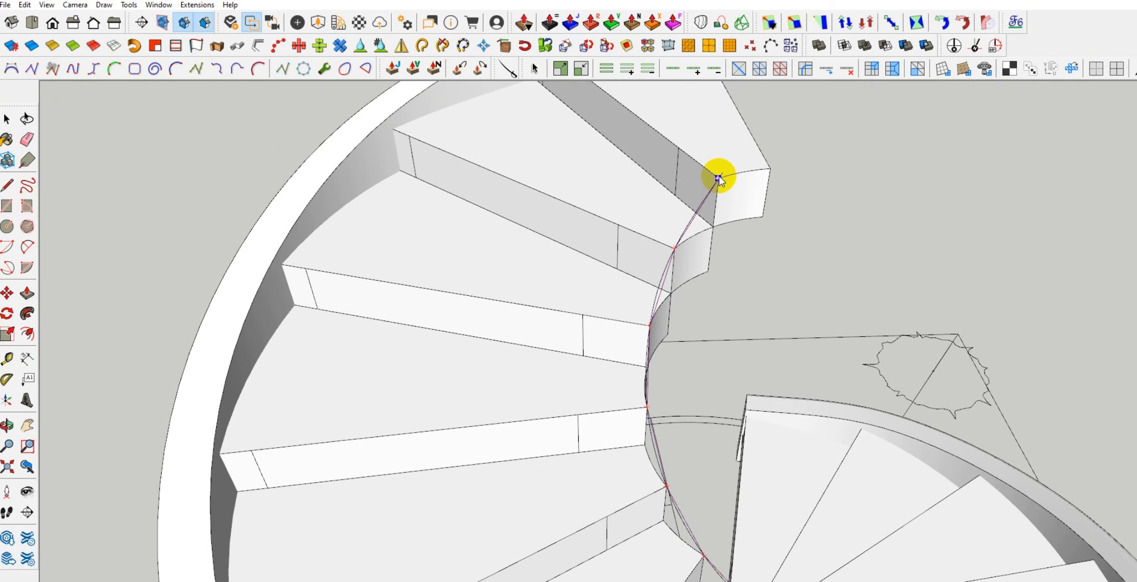
pyautogui.doubleClick(720, 178)
pyautogui.scroll(-5, 671, 218)
pyautogui.moveTo(671, 218); pyautogui.dragTo(422, 454, button='middle')
pyautogui.scroll(5, 578, 415)
pyautogui.scroll(-3, 578, 415)
pyautogui.moveTo(589, 437); pyautogui.dragTo(496, 357, button='middle')
pyautogui.scroll(3, 522, 401)
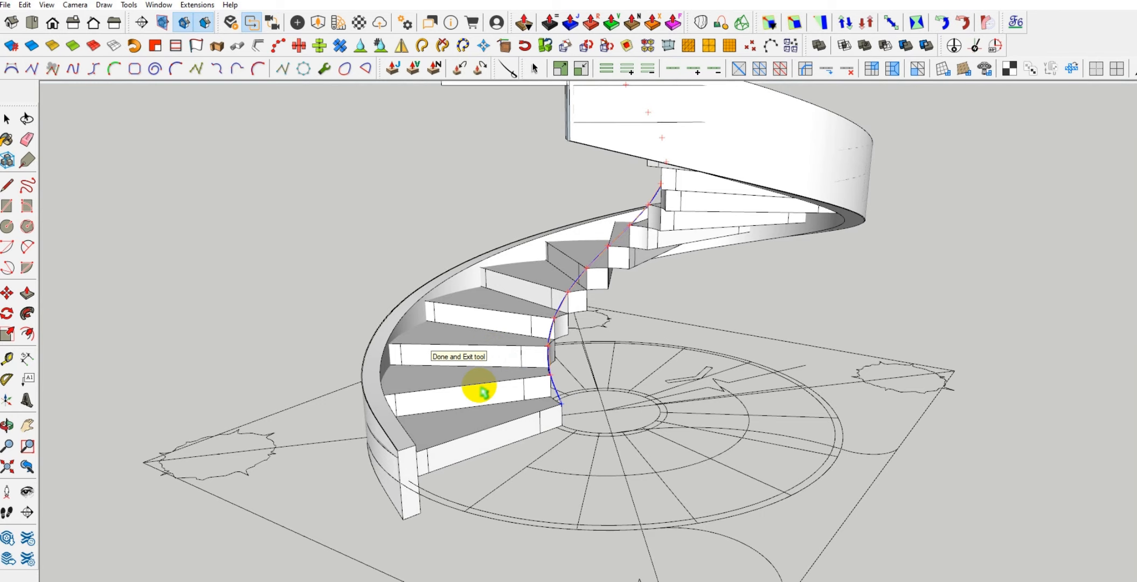
pyautogui.scroll(2, 388, 469)
pyautogui.click(419, 458)
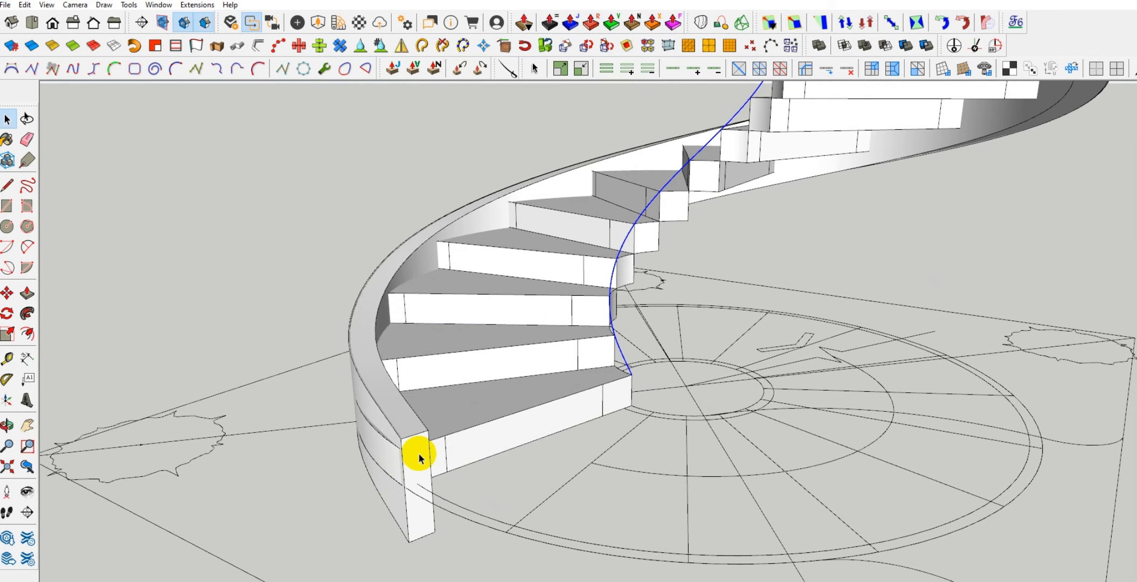
# Copy the lower end face from inside the outer stringer group and paste it in place outside the group
pyautogui.moveTo(420, 458); pyautogui.dragTo(381, 388, button='middle')
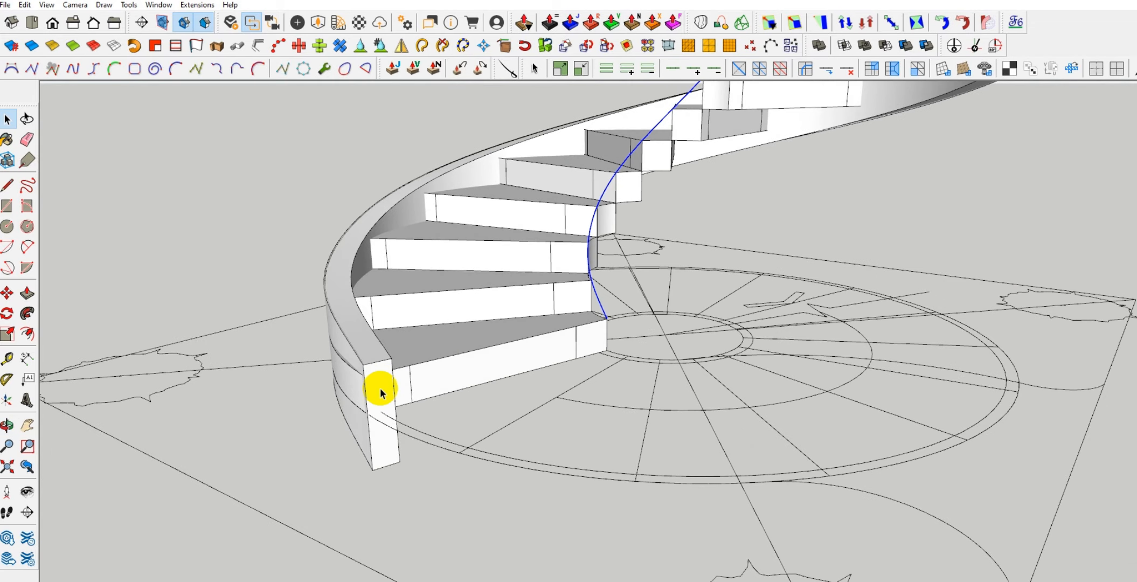
pyautogui.click(382, 381)
pyautogui.doubleClick(380, 375)
pyautogui.click(389, 409)
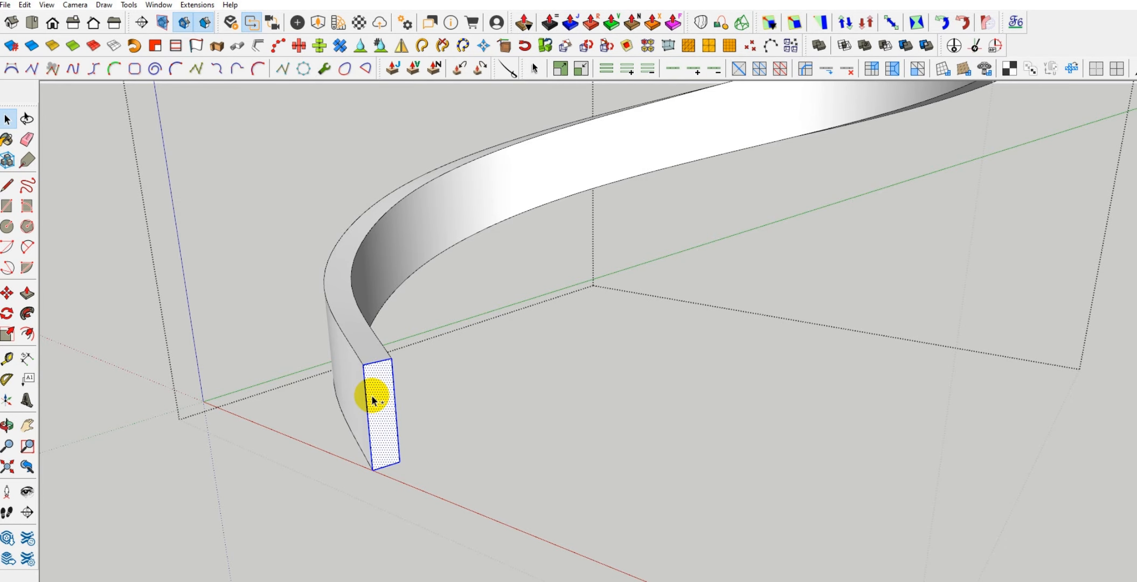
pyautogui.click(405, 395)
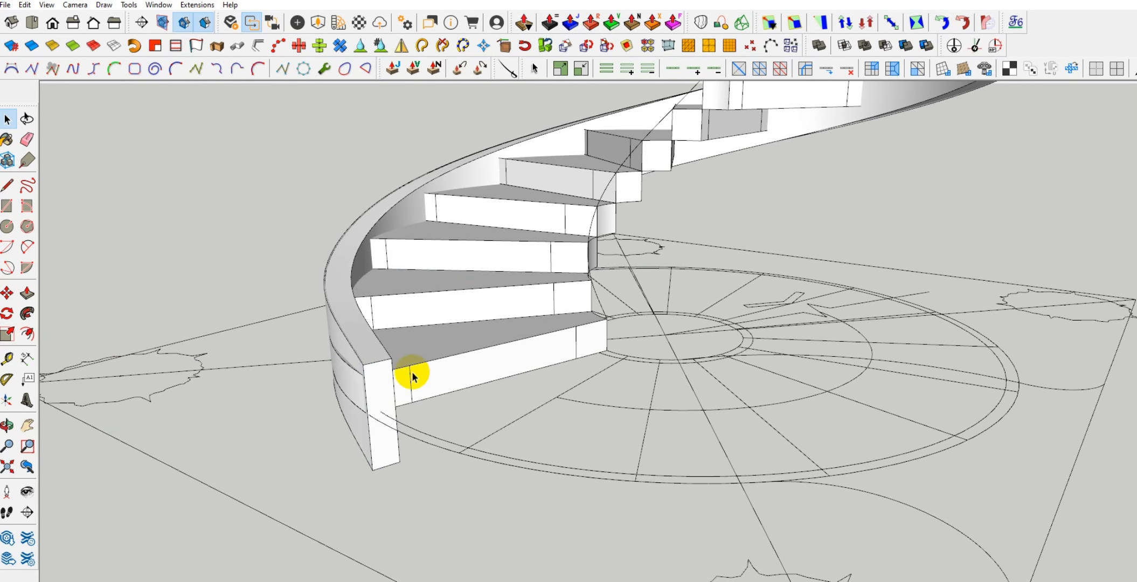
pyautogui.click(380, 365)
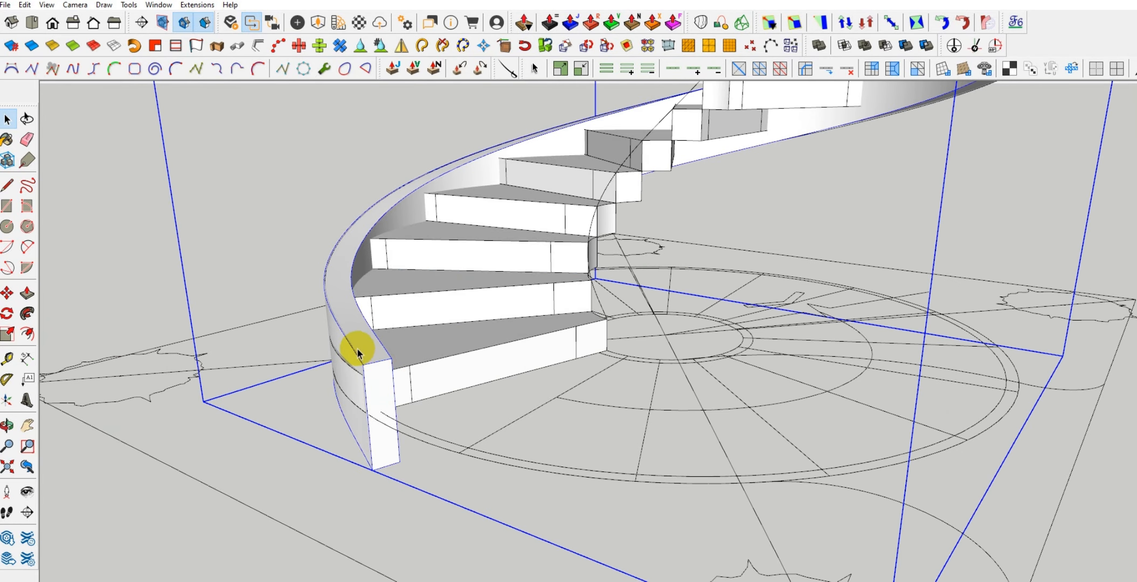
pyautogui.click(25, 6)
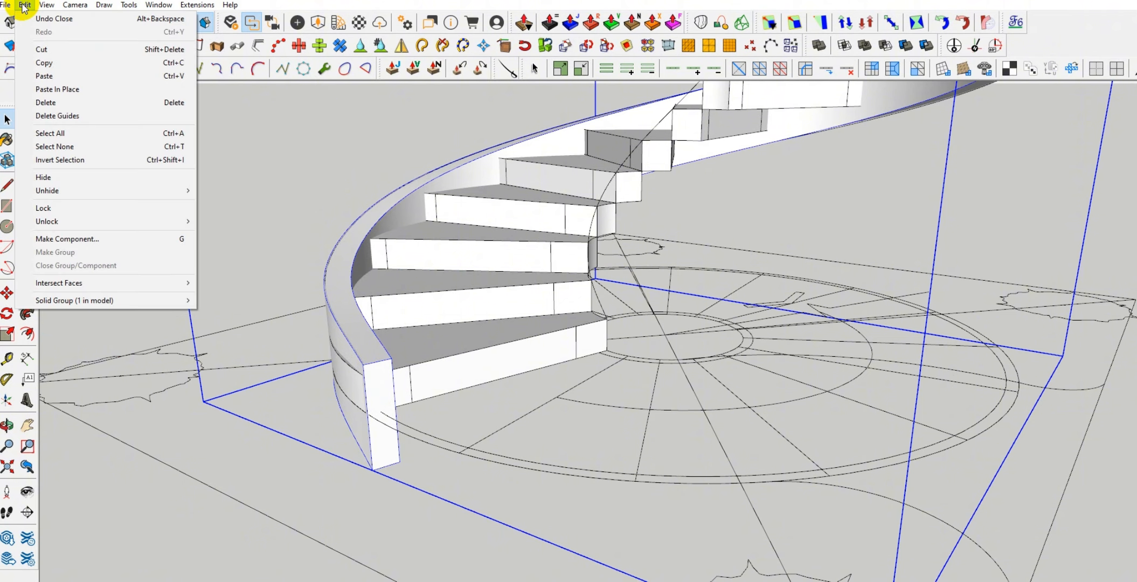
pyautogui.click(69, 90)
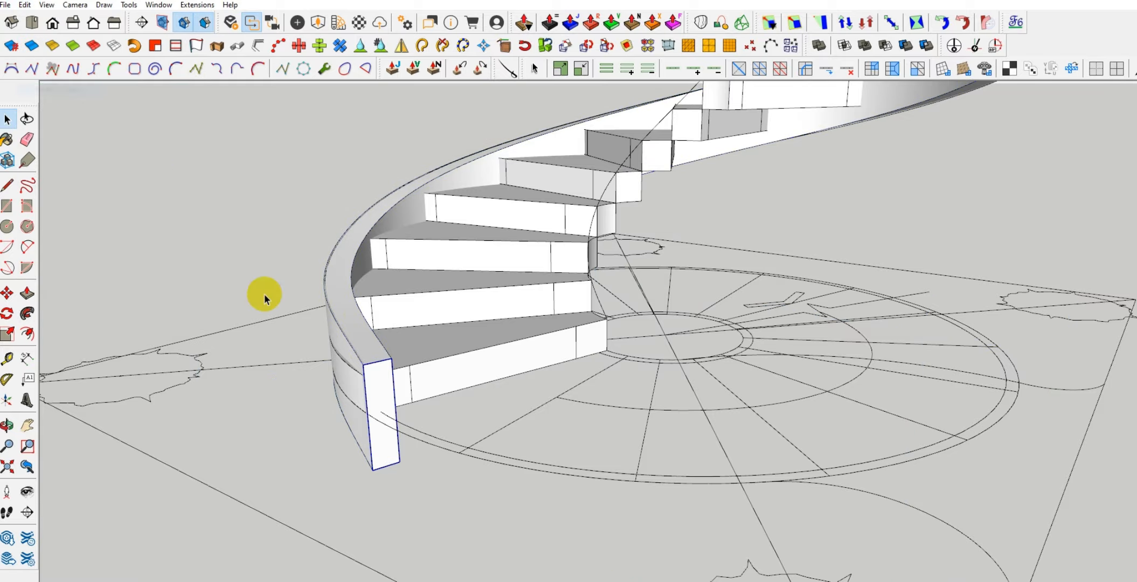
# Move the pasted profile face from the outer stringer's lower end to the lowest tread's inner front top corner
pyautogui.scroll(5, 381, 360)
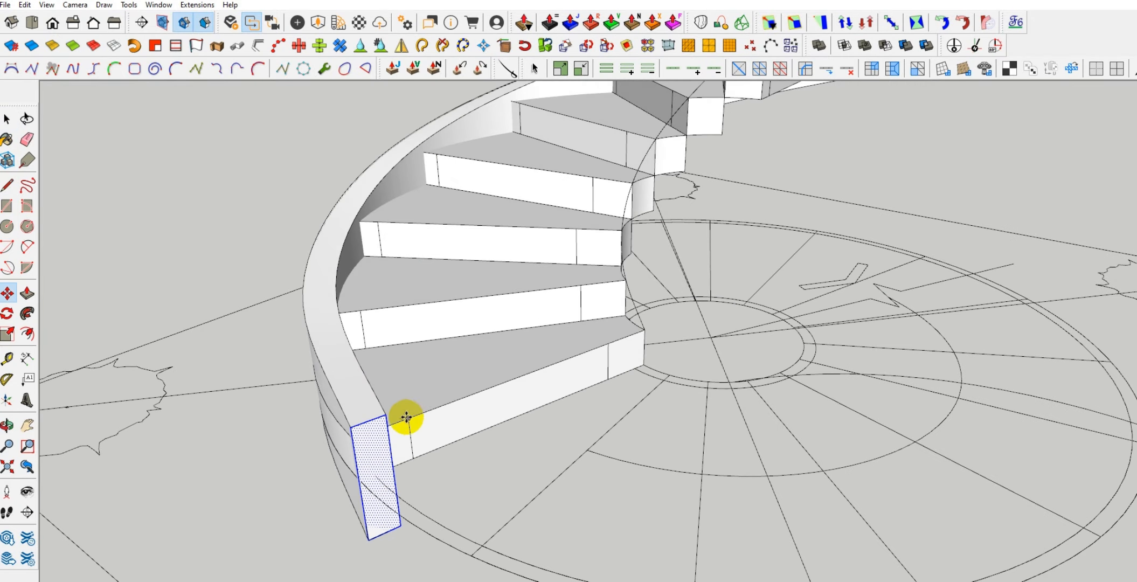
pyautogui.moveTo(392, 420); pyautogui.dragTo(621, 336)
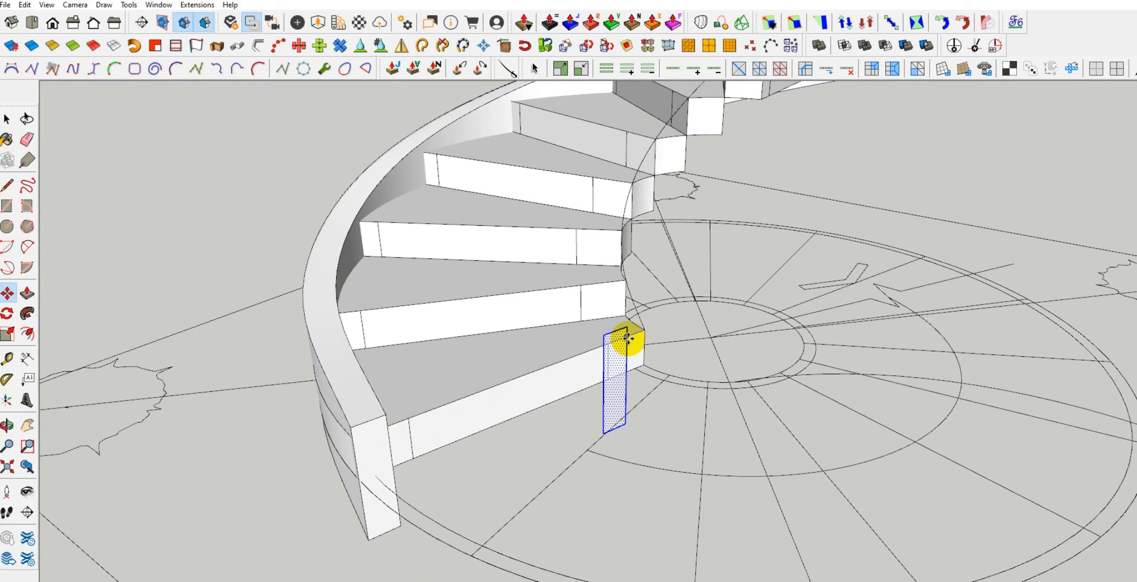
pyautogui.moveTo(626, 336); pyautogui.dragTo(597, 373, button='middle')
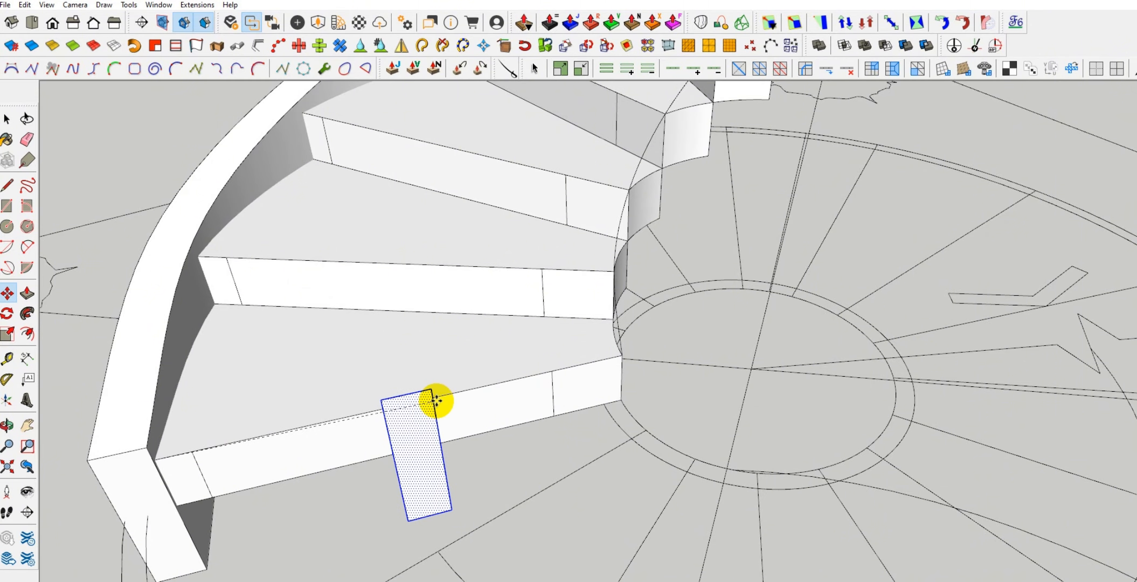
pyautogui.moveTo(435, 399); pyautogui.dragTo(301, 450, button='middle')
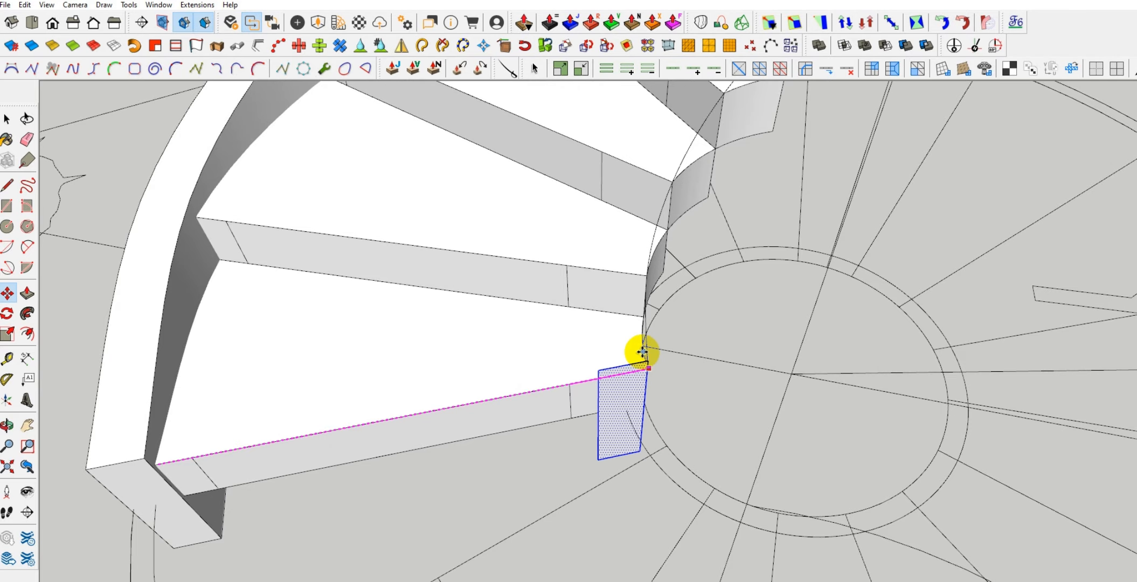
pyautogui.scroll(3, 643, 351)
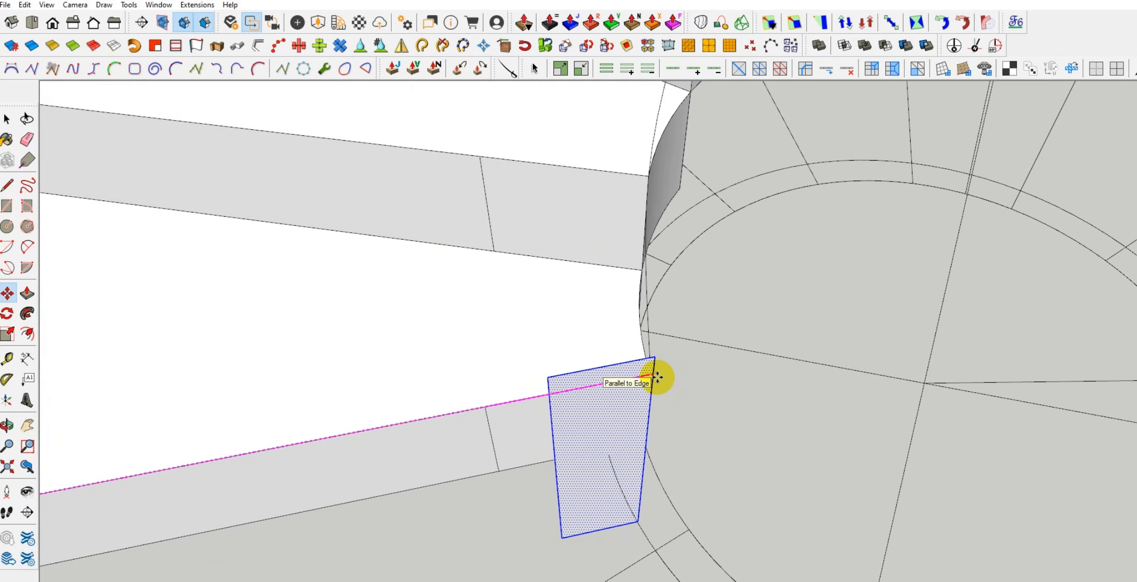
pyautogui.click(657, 376)
# Check how the moved profile face sits against the lowest tread and compare it with the outer stringer's lower end
pyautogui.moveTo(515, 363); pyautogui.dragTo(509, 430, button='middle')
pyautogui.scroll(2, 537, 336)
pyautogui.moveTo(532, 326); pyautogui.dragTo(534, 351, button='middle')
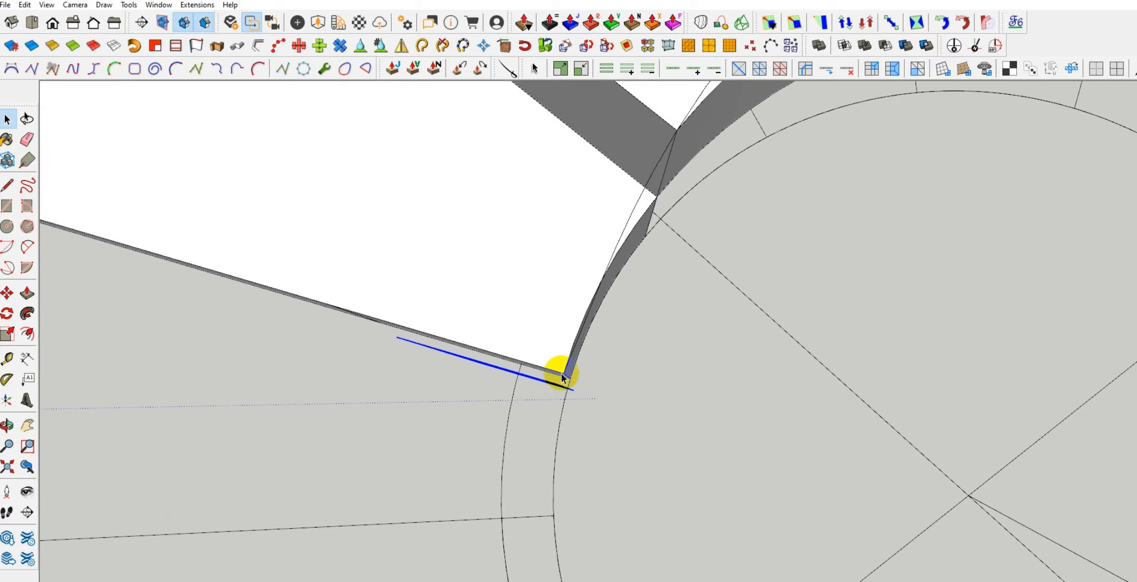
pyautogui.scroll(-3, 736, 413)
pyautogui.moveTo(484, 324); pyautogui.dragTo(752, 376, button='middle')
pyautogui.scroll(-3, 452, 379)
pyautogui.moveTo(452, 379); pyautogui.dragTo(540, 398, button='middle')
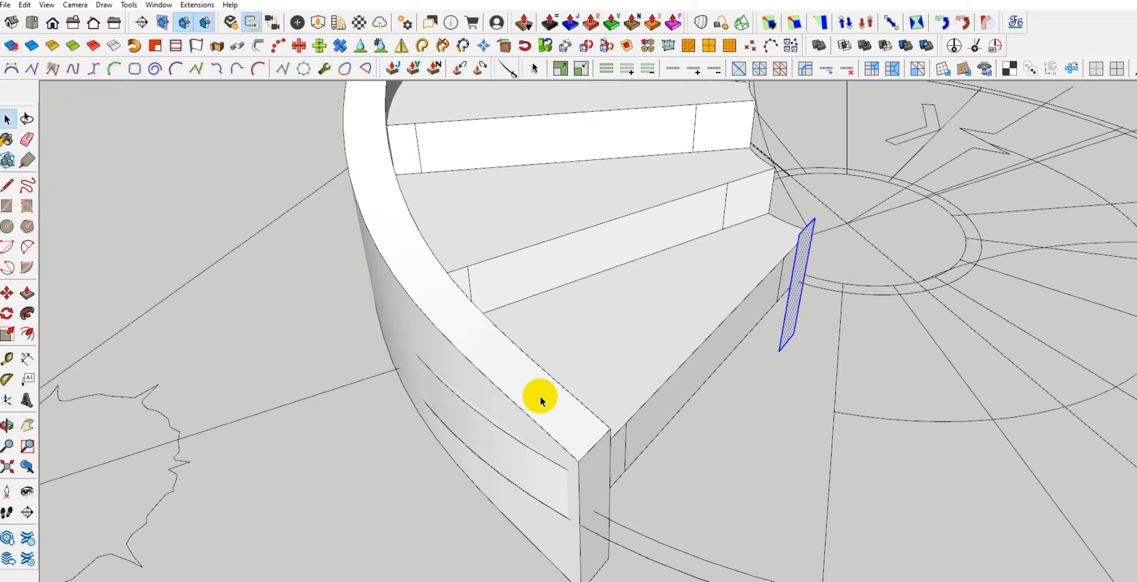
pyautogui.moveTo(533, 459); pyautogui.dragTo(468, 320, button='middle')
pyautogui.moveTo(494, 367); pyautogui.dragTo(448, 364, button='middle')
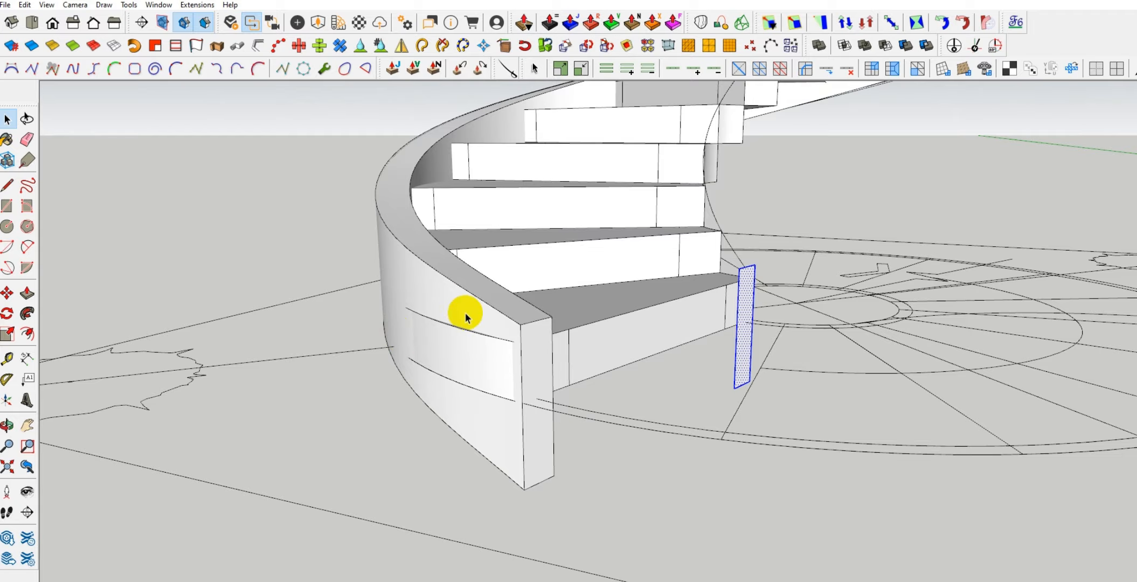
pyautogui.moveTo(467, 317); pyautogui.dragTo(431, 361, button='middle')
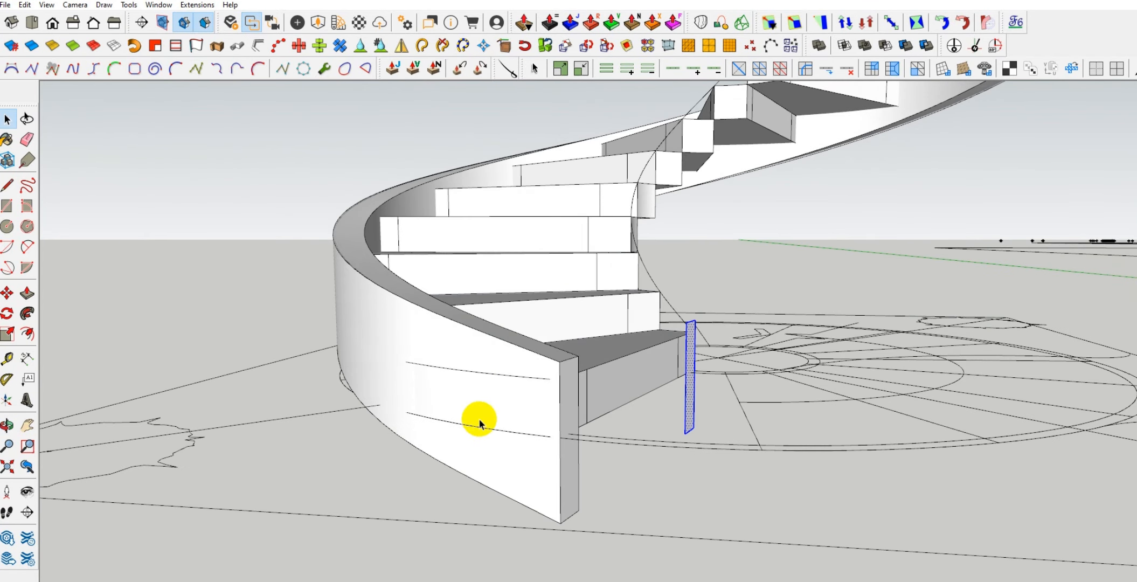
pyautogui.moveTo(479, 423); pyautogui.dragTo(464, 375, button='middle')
# Shift the profile face closer to the lowest tread's inner corner so it meets the start of the Bezier curve
pyautogui.scroll(5, 464, 356)
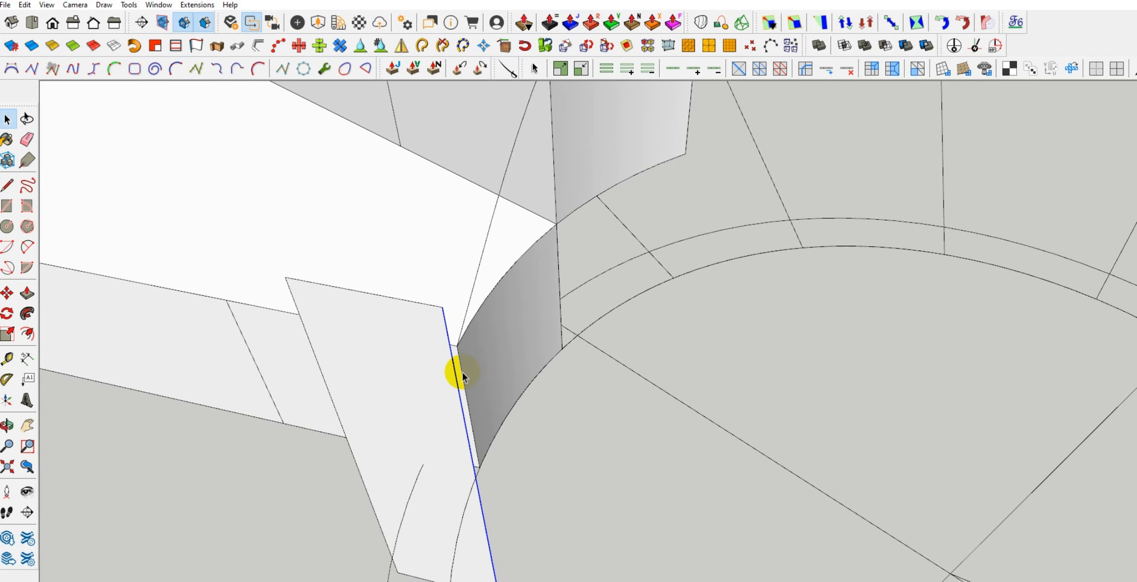
pyautogui.moveTo(462, 373); pyautogui.dragTo(574, 388, button='middle')
pyautogui.click(572, 389)
pyautogui.scroll(2, 597, 395)
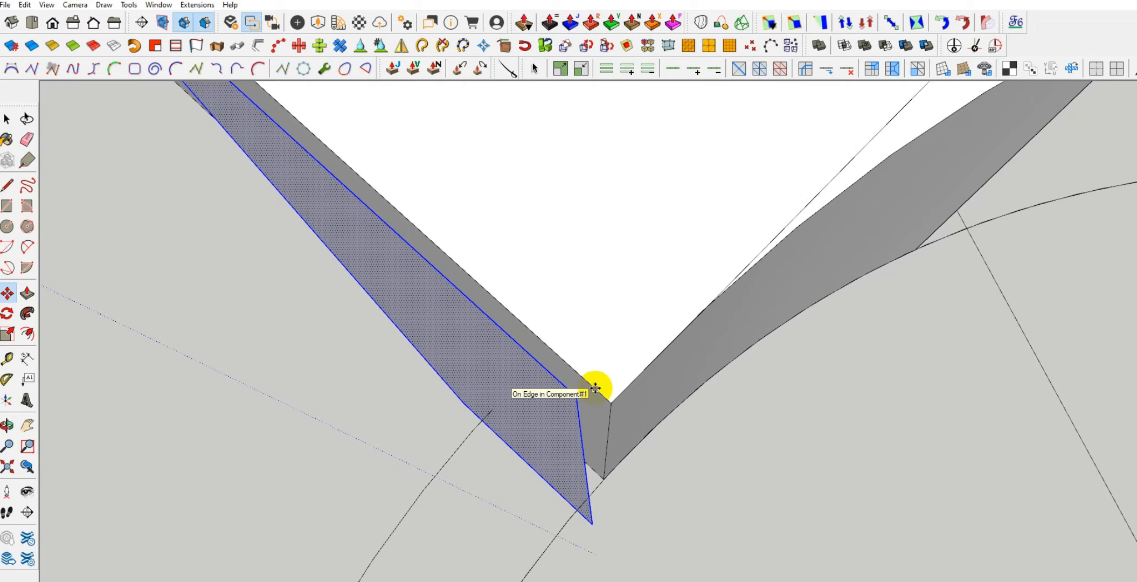
pyautogui.press('space')
# Select the inner Bezier curve together with the profile face and extrude the profile along it as the inner stringer
pyautogui.scroll(-1, 596, 392)
pyautogui.moveTo(596, 395); pyautogui.dragTo(606, 403, button='middle')
pyautogui.scroll(-6, 602, 406)
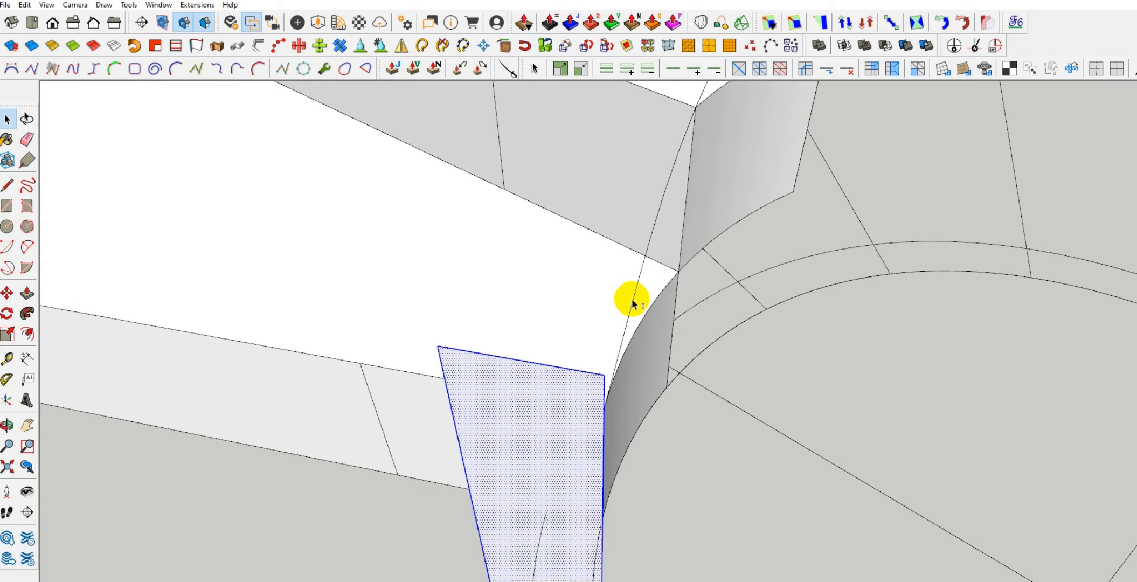
pyautogui.scroll(-2, 453, 334)
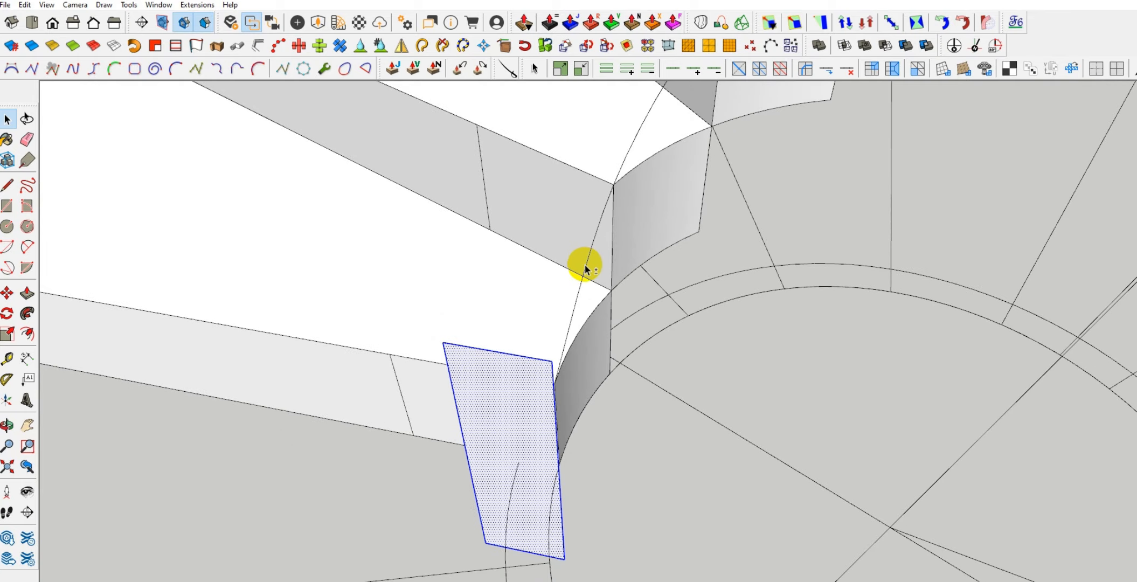
pyautogui.scroll(-7, 415, 504)
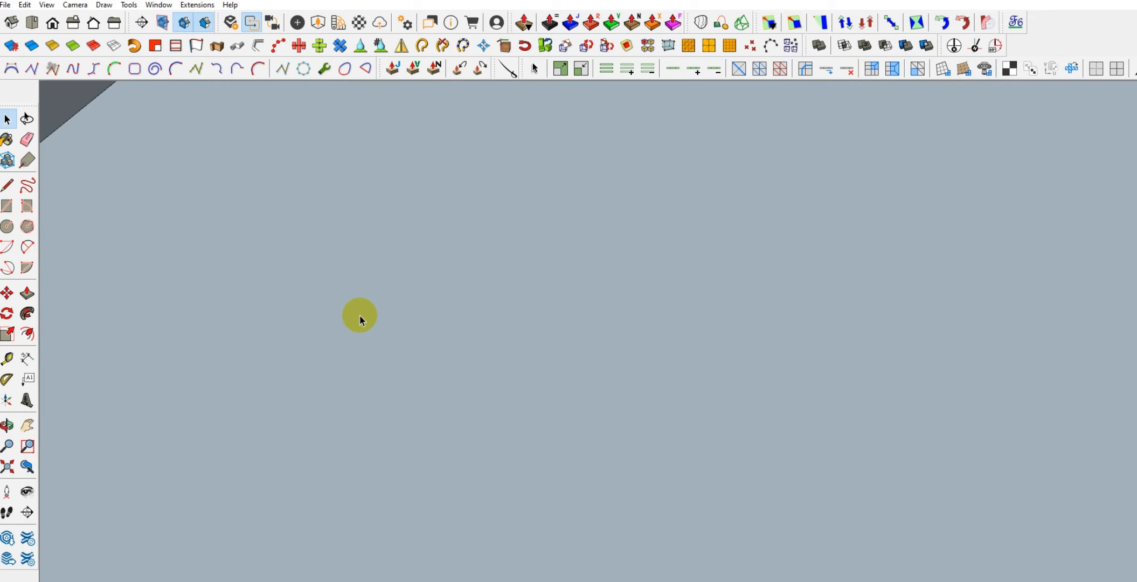
pyautogui.keyDown('shift'); pyautogui.moveTo(360, 314); pyautogui.dragTo(219, 162, button='middle'); pyautogui.keyUp('shift')
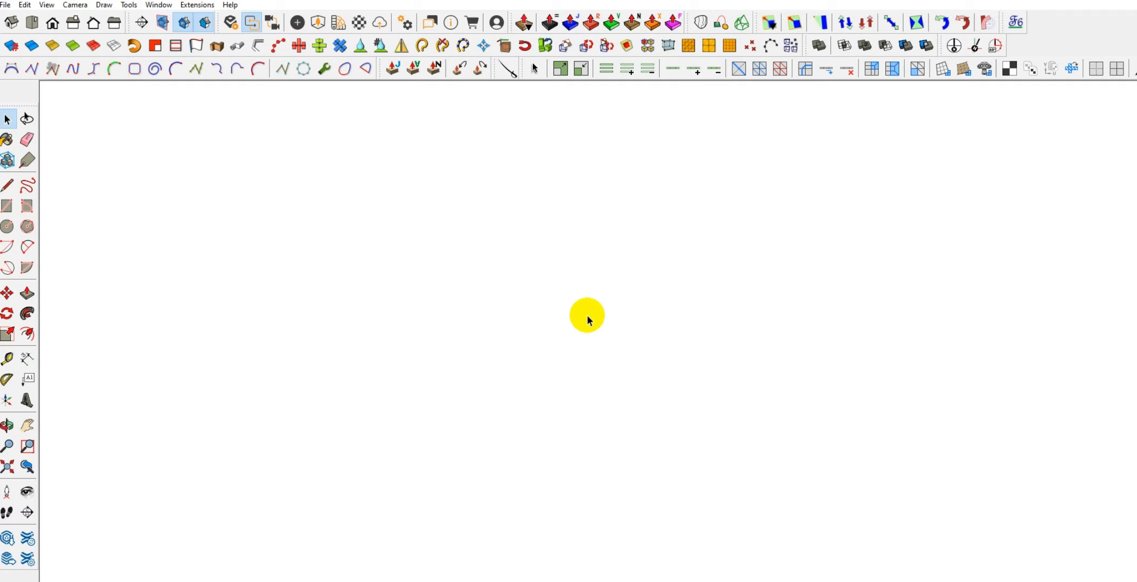
pyautogui.moveTo(273, 378); pyautogui.dragTo(884, 236, button='middle')
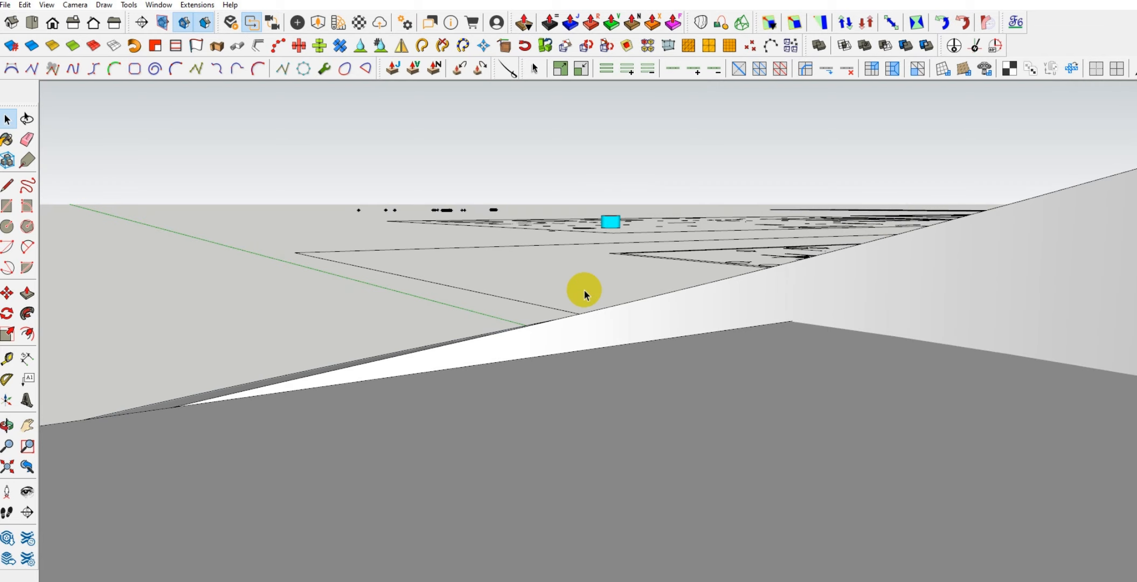
pyautogui.moveTo(584, 289); pyautogui.dragTo(277, 400, button='middle')
pyautogui.scroll(-4, 276, 401)
pyautogui.keyDown('shift'); pyautogui.moveTo(247, 449); pyautogui.dragTo(620, 119, button='middle'); pyautogui.keyUp('shift')
pyautogui.moveTo(620, 118); pyautogui.dragTo(228, 262, button='middle')
pyautogui.scroll(2, 610, 405)
pyautogui.moveTo(500, 404); pyautogui.dragTo(469, 381, button='middle')
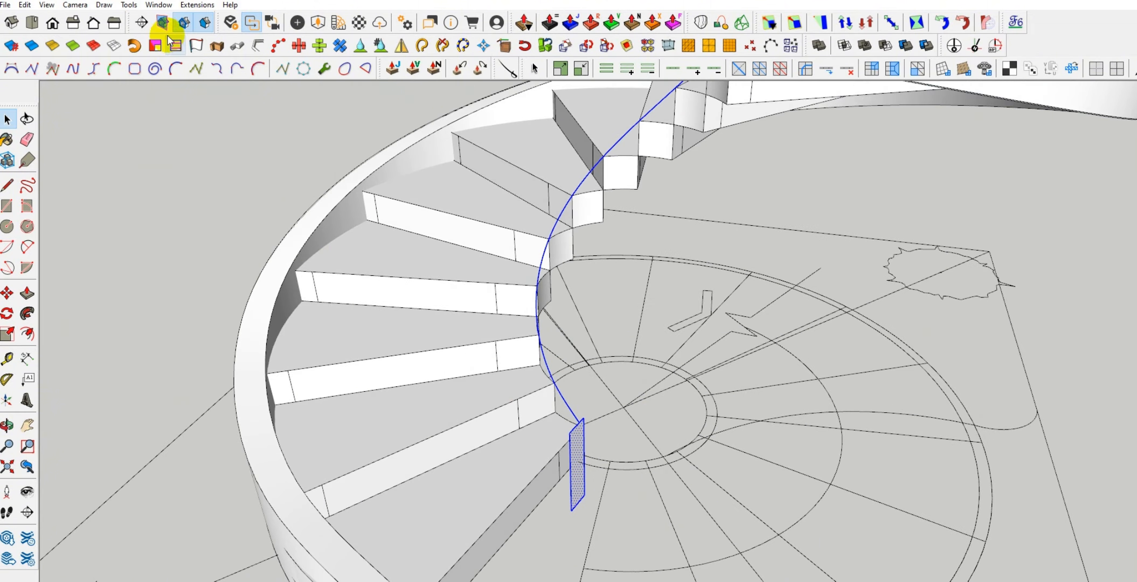
pyautogui.click(136, 43)
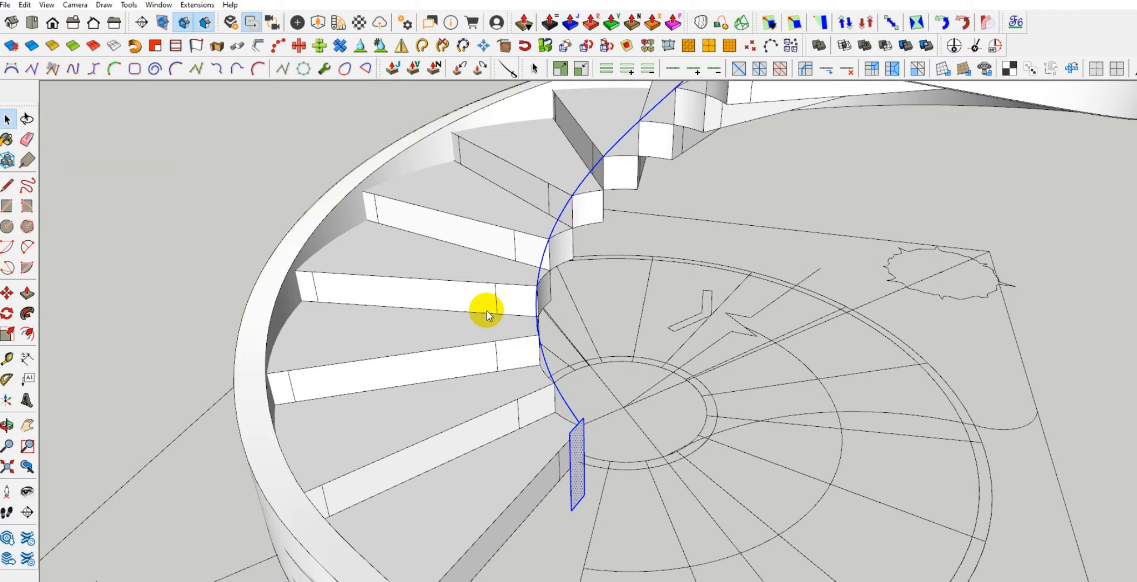
# Examine the new inner stringer at the lowest tread and along the full height of the stair
pyautogui.moveTo(300, 485); pyautogui.dragTo(357, 471, button='middle')
pyautogui.scroll(-2, 357, 471)
pyautogui.moveTo(389, 309); pyautogui.dragTo(307, 261, button='middle')
pyautogui.scroll(4, 503, 451)
pyautogui.scroll(2, 458, 391)
pyautogui.moveTo(385, 383); pyautogui.dragTo(451, 366, button='middle')
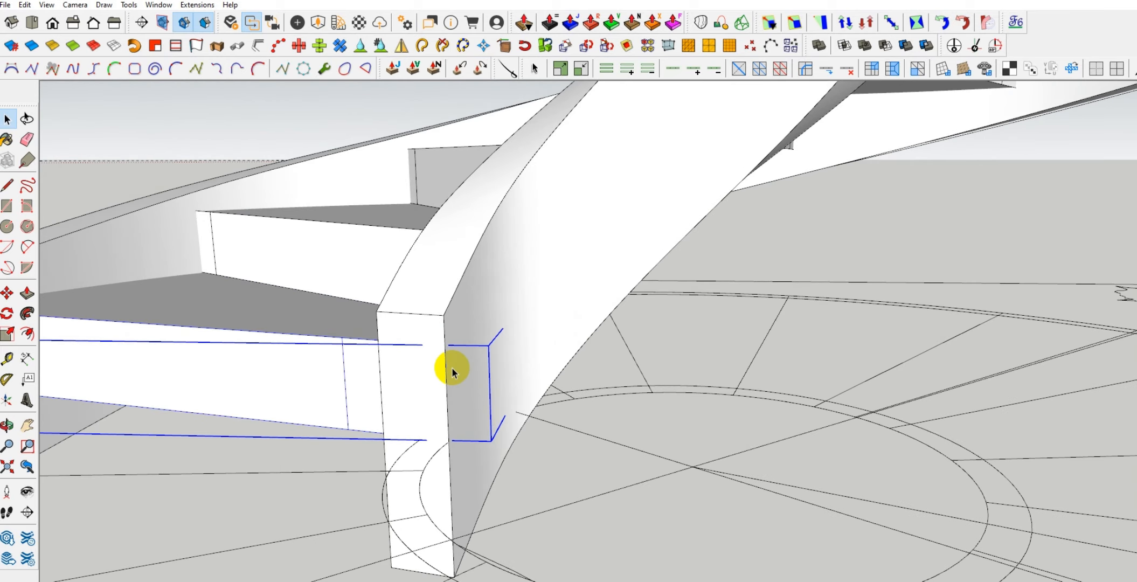
pyautogui.moveTo(486, 321)
pyautogui.mouseDown(button='middle')
pyautogui.moveTo(434, 528)
pyautogui.moveTo(475, 482)
pyautogui.moveTo(764, 533)
pyautogui.moveTo(393, 527)
pyautogui.moveTo(465, 441)
pyautogui.moveTo(782, 496)
pyautogui.moveTo(419, 348)
pyautogui.moveTo(663, 434)
pyautogui.moveTo(829, 470)
pyautogui.moveTo(469, 469)
pyautogui.moveTo(439, 411)
pyautogui.moveTo(624, 446)
pyautogui.moveTo(563, 307)
pyautogui.moveTo(664, 390)
pyautogui.moveTo(697, 462)
pyautogui.moveTo(606, 386)
pyautogui.moveTo(556, 323)
pyautogui.moveTo(576, 469)
pyautogui.moveTo(452, 456)
pyautogui.moveTo(398, 317)
pyautogui.moveTo(474, 375)
pyautogui.moveTo(461, 351)
pyautogui.moveTo(492, 464)
pyautogui.mouseUp(button='middle')
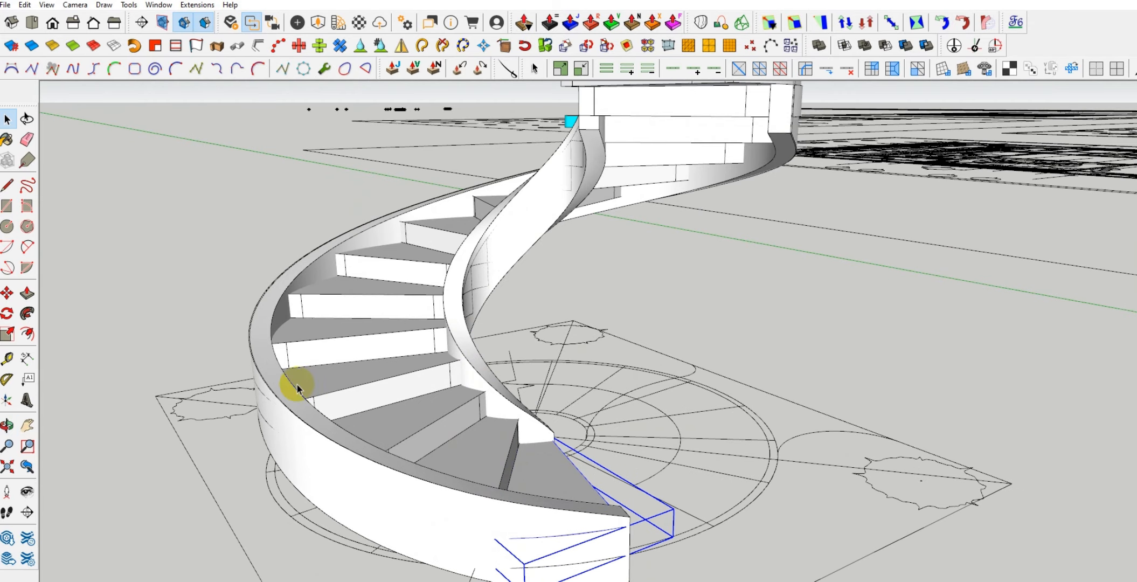
pyautogui.moveTo(489, 190); pyautogui.dragTo(472, 407, button='middle')
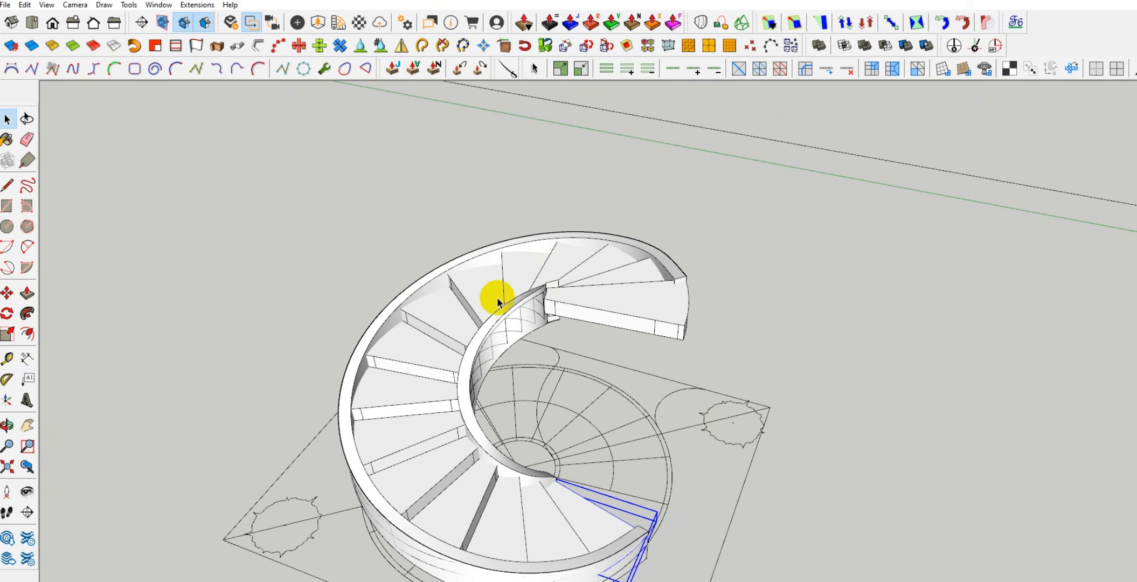
# Select all the connected geometry of the inner stringer, make it a group and clear the selection
pyautogui.click(475, 352)
pyautogui.rightClick(475, 351)
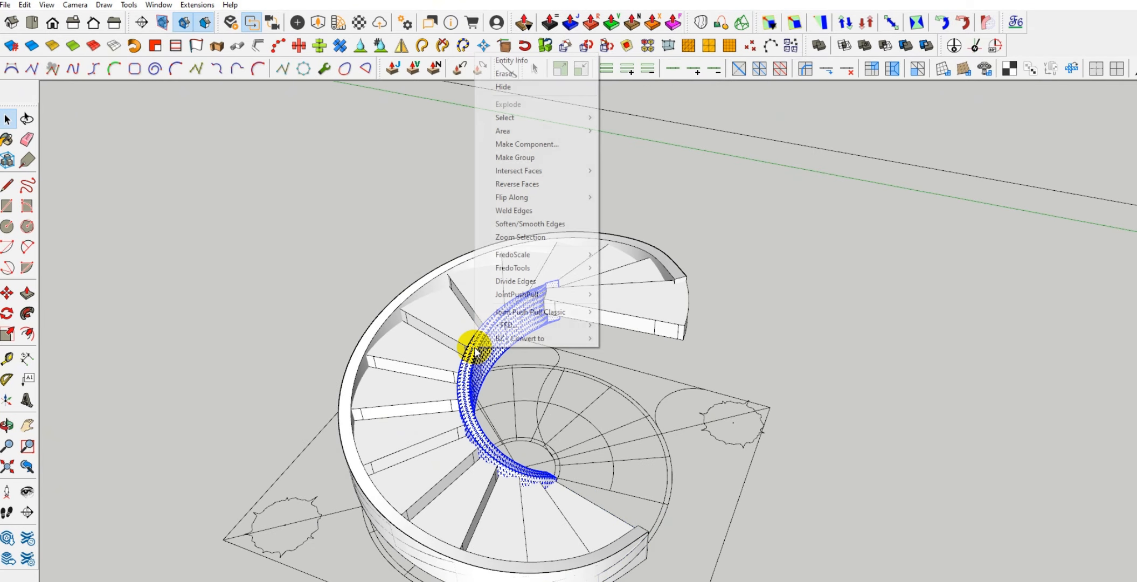
pyautogui.click(504, 157)
pyautogui.scroll(-3, 466, 296)
pyautogui.scroll(-2, 467, 297)
pyautogui.click(347, 297)
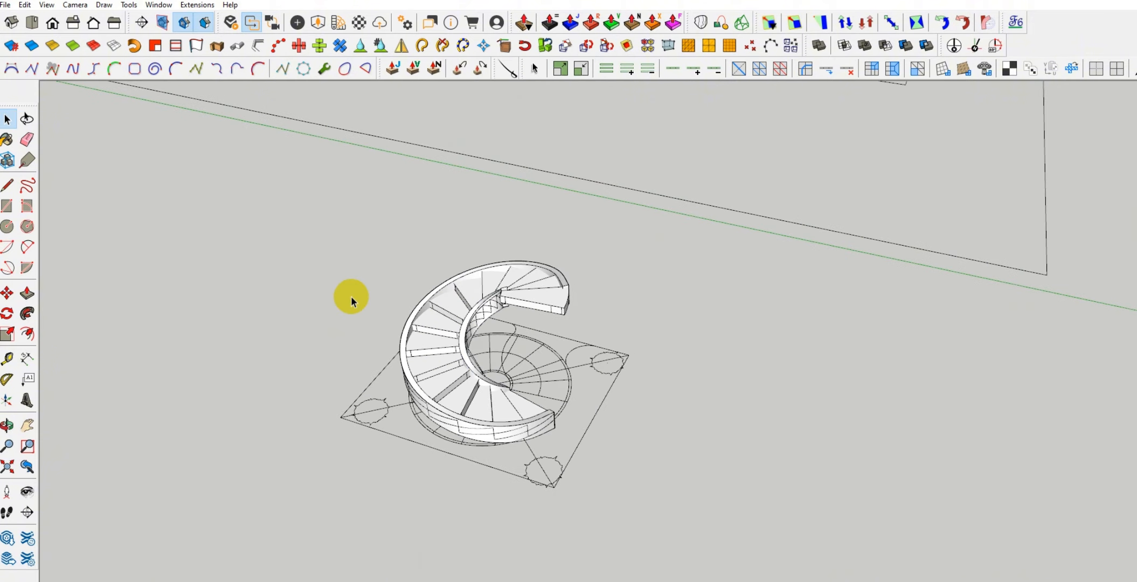
# Inspect the complete staircase with both stringers from above, from the side and from below
pyautogui.scroll(5, 462, 371)
pyautogui.moveTo(567, 430); pyautogui.dragTo(319, 351, button='middle')
pyautogui.scroll(4, 508, 334)
pyautogui.scroll(-3, 437, 433)
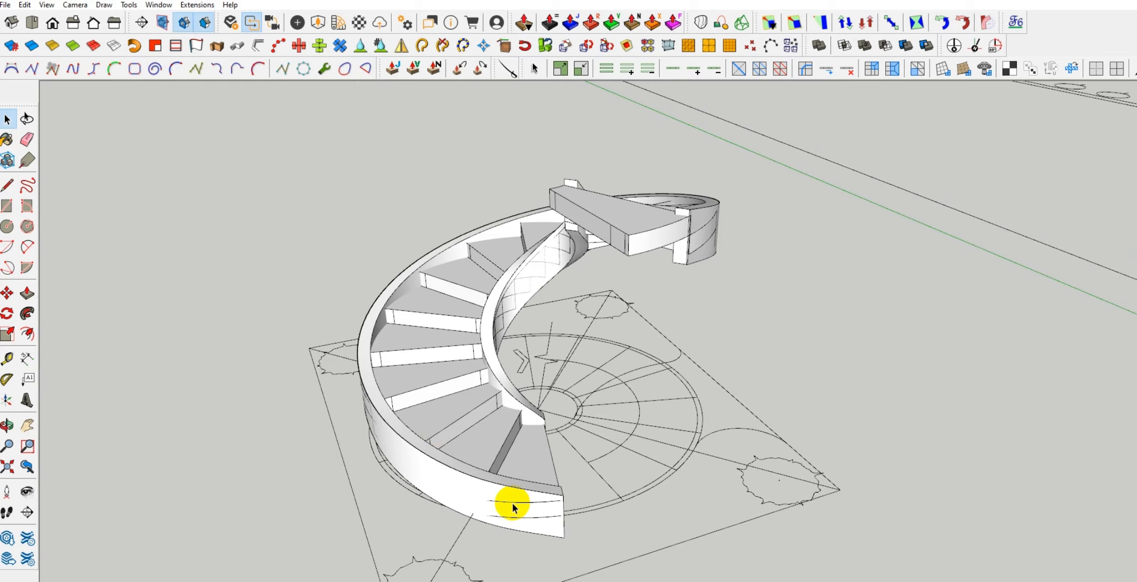
pyautogui.moveTo(457, 481); pyautogui.dragTo(393, 476, button='middle')
pyautogui.scroll(2, 475, 479)
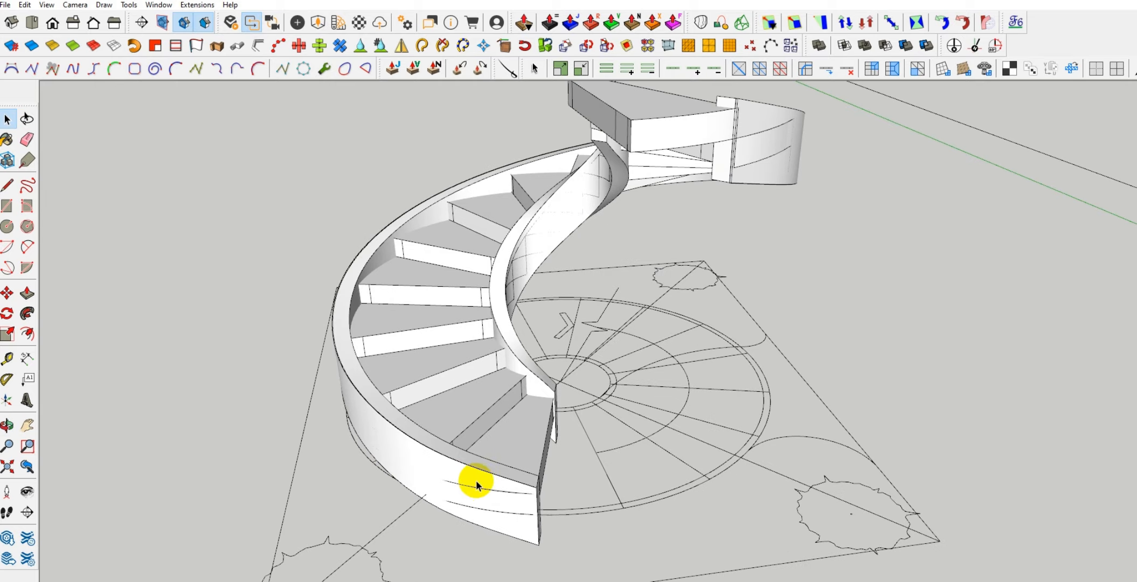
pyautogui.scroll(-5, 508, 472)
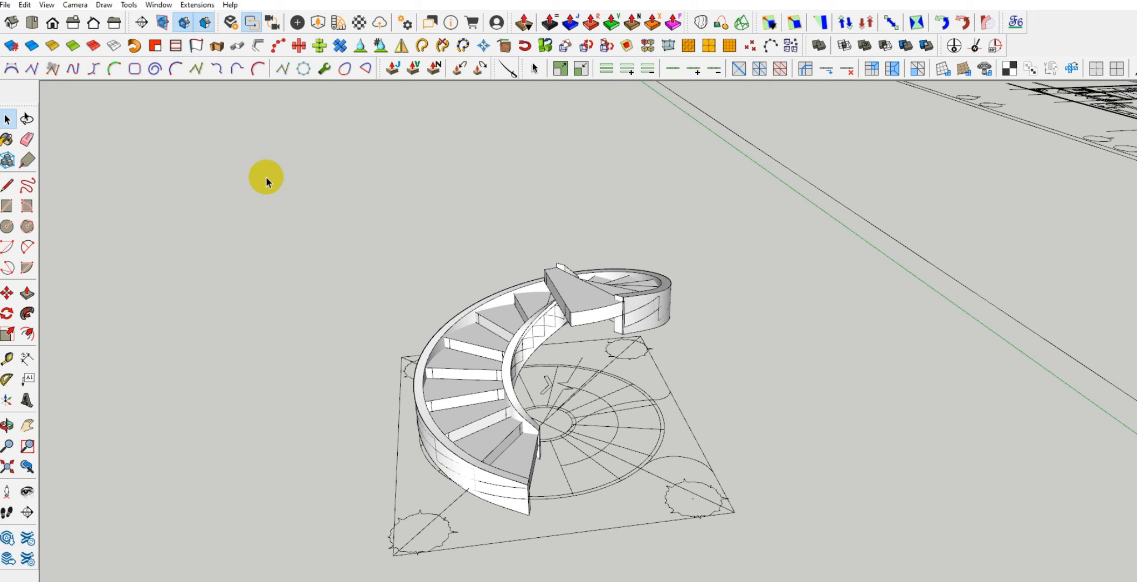
pyautogui.moveTo(282, 179); pyautogui.dragTo(796, 560)
pyautogui.scroll(2, 456, 388)
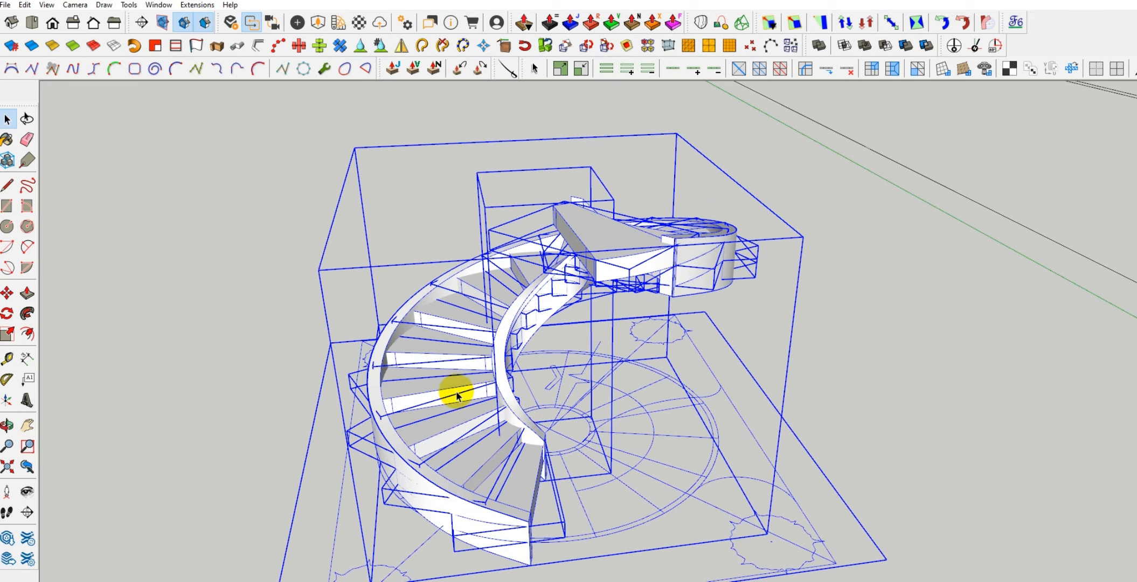
pyautogui.scroll(-2, 394, 357)
pyautogui.scroll(3, 302, 381)
pyautogui.click(250, 354)
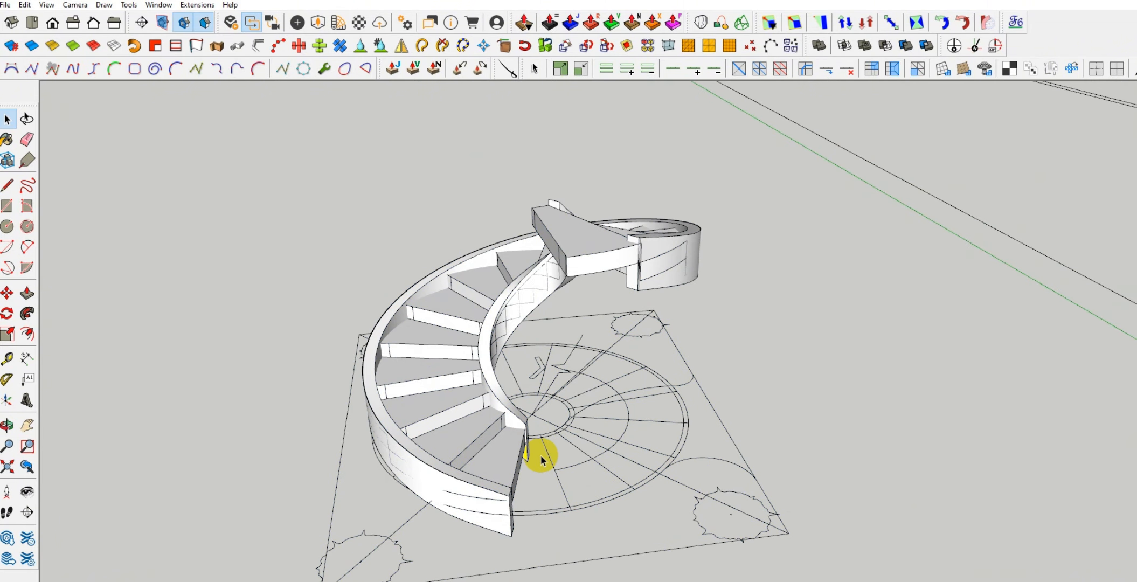
pyautogui.scroll(3, 489, 436)
pyautogui.moveTo(497, 439); pyautogui.dragTo(711, 431, button='middle')
pyautogui.moveTo(468, 190); pyautogui.dragTo(826, 296, button='middle')
pyautogui.moveTo(741, 291); pyautogui.dragTo(720, 405, button='middle')
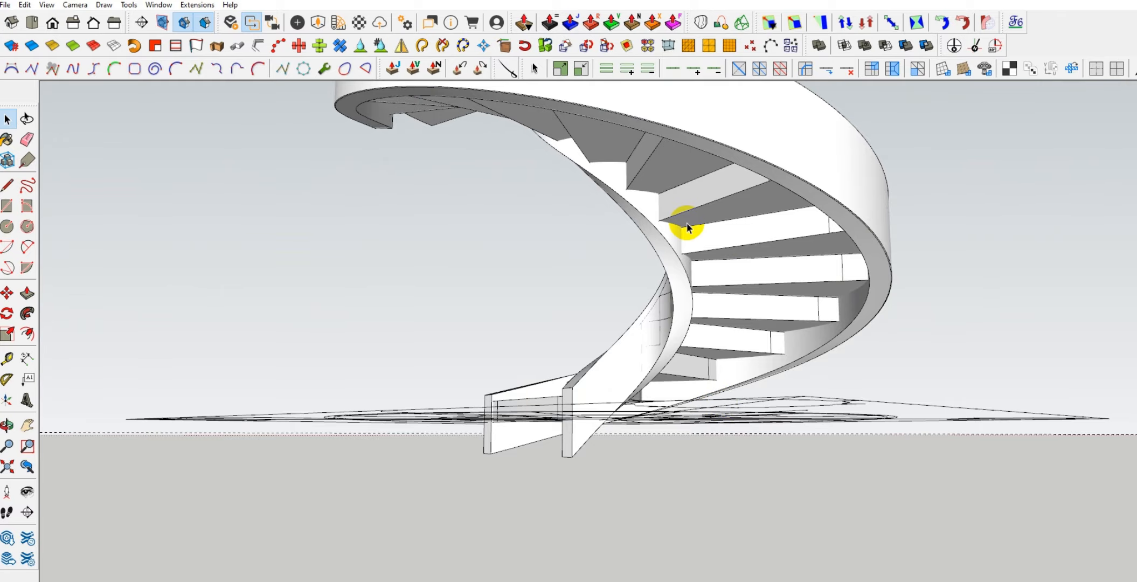
pyautogui.moveTo(686, 223); pyautogui.dragTo(601, 461, button='middle')
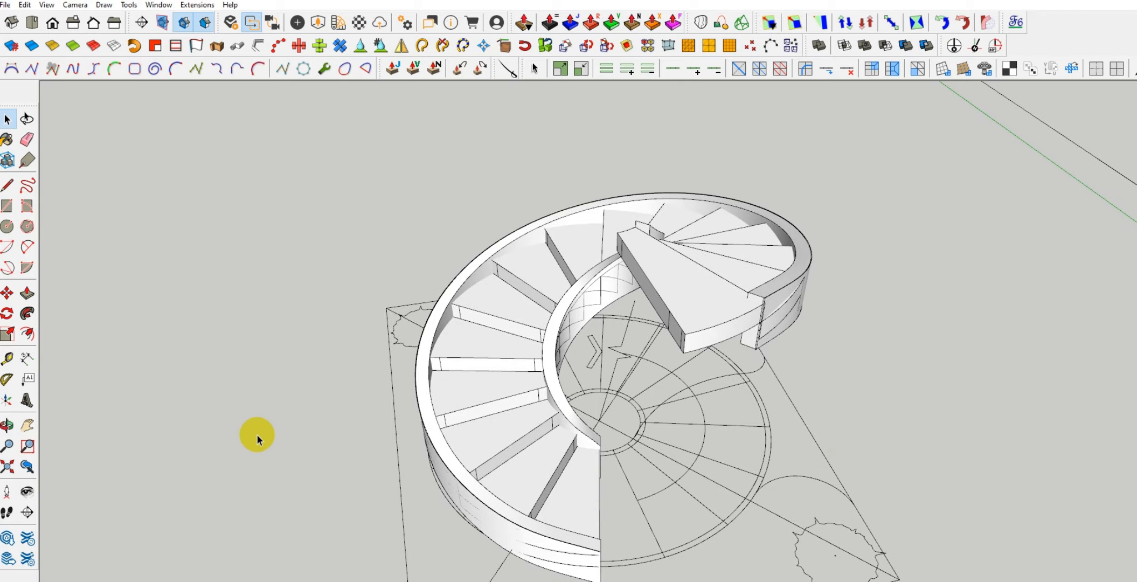
pyautogui.scroll(-3, 383, 360)
pyautogui.moveTo(434, 421); pyautogui.dragTo(612, 441, button='middle')
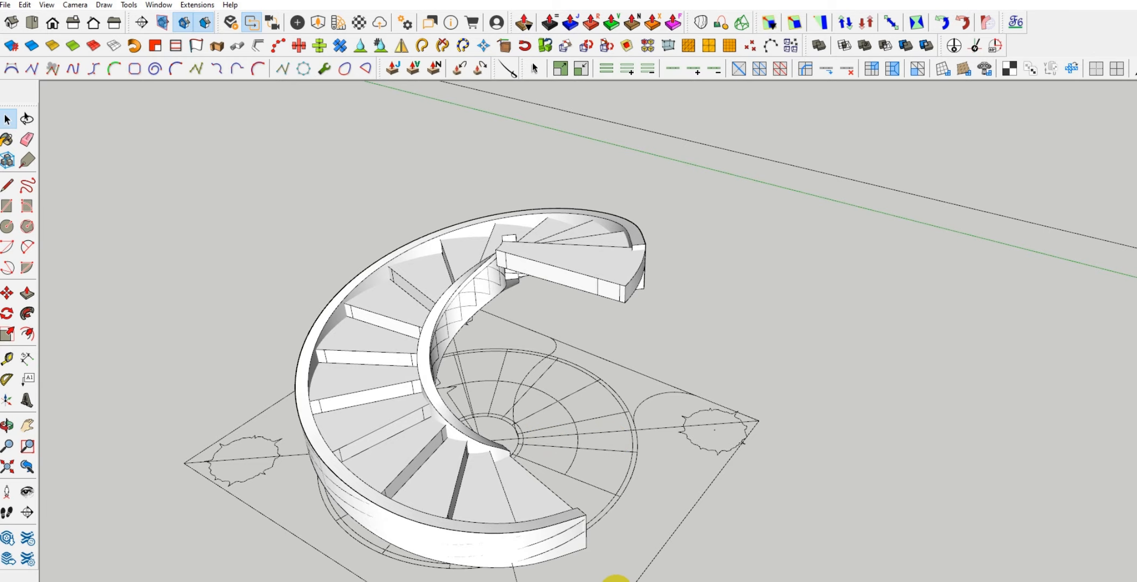